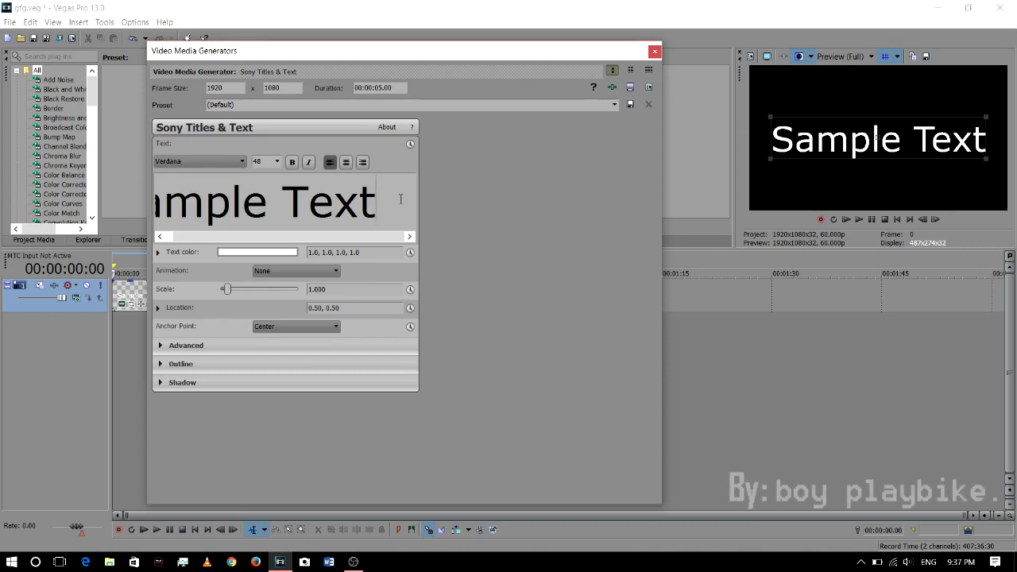
# Replace the title's sample text with "Khmer'S".
pyautogui.press('BackSpace')
pyautogui.press('BackSpace')
pyautogui.press('BackSpace')
pyautogui.press('BackSpace')
pyautogui.press('BackSpace')
pyautogui.press('BackSpace')
pyautogui.press('BackSpace')
pyautogui.press('BackSpace')
pyautogui.press('BackSpace')
pyautogui.press('BackSpace')
pyautogui.press('BackSpace')
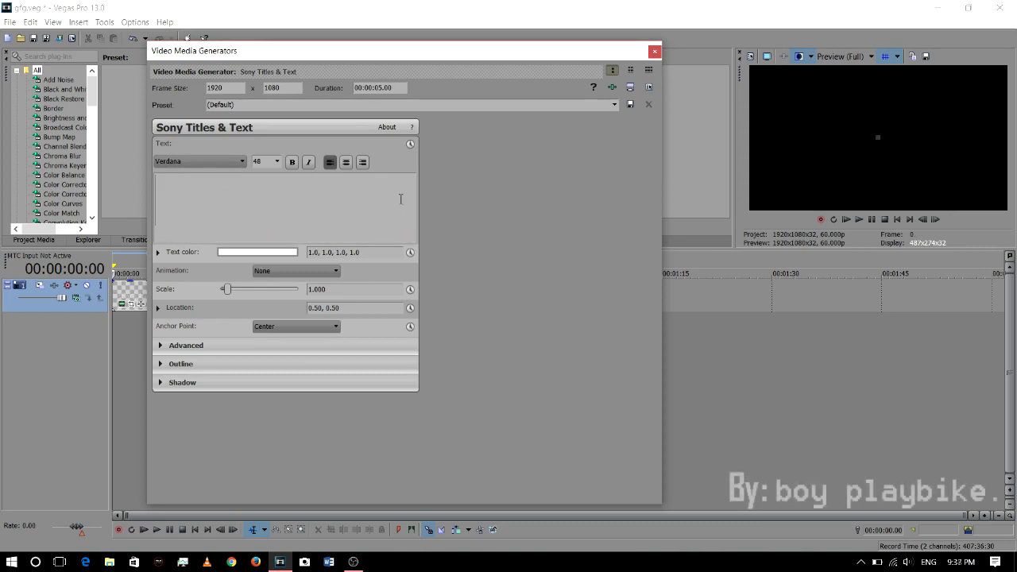
pyautogui.write('K')
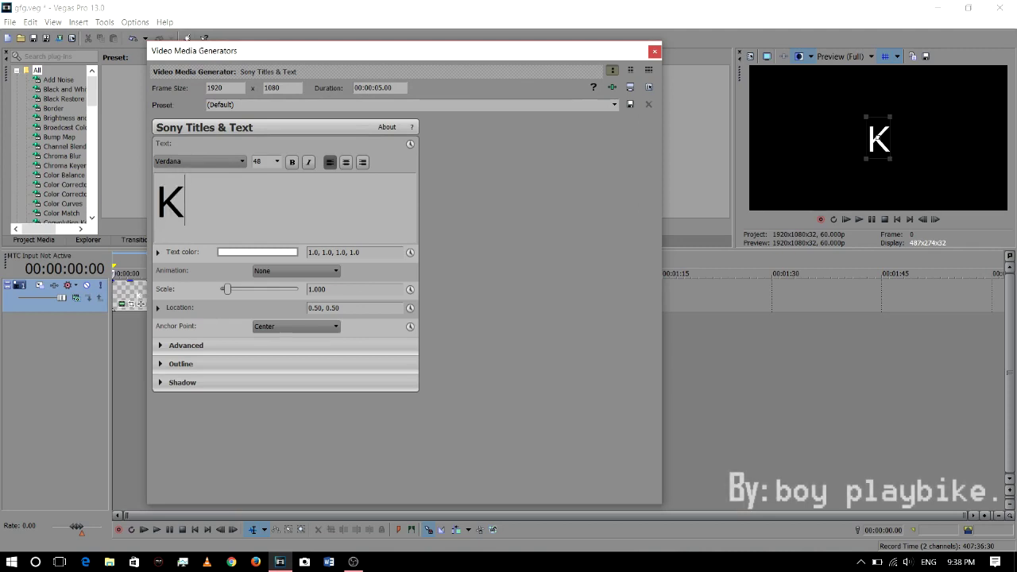
pyautogui.write('hmer')
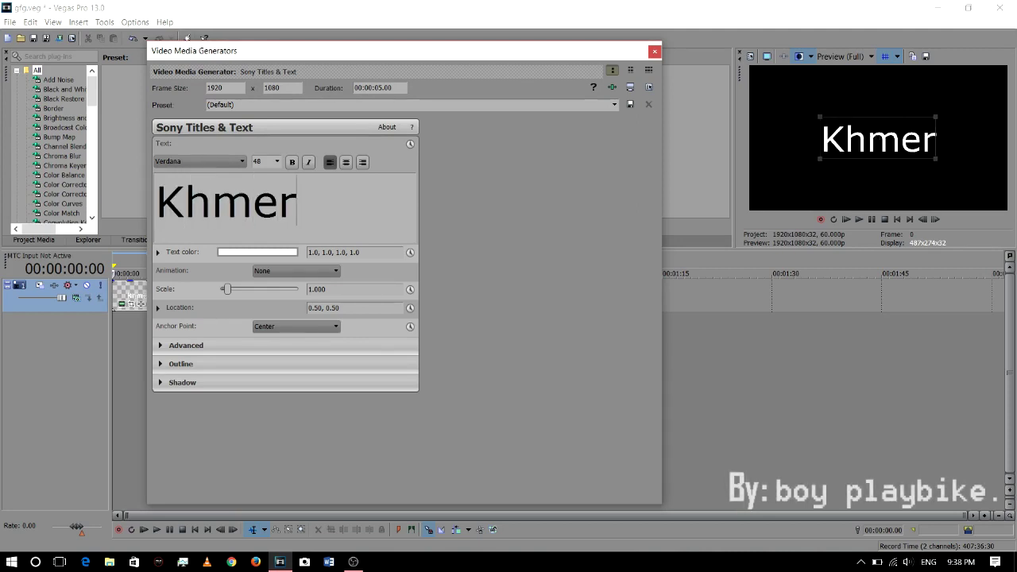
pyautogui.write("'")
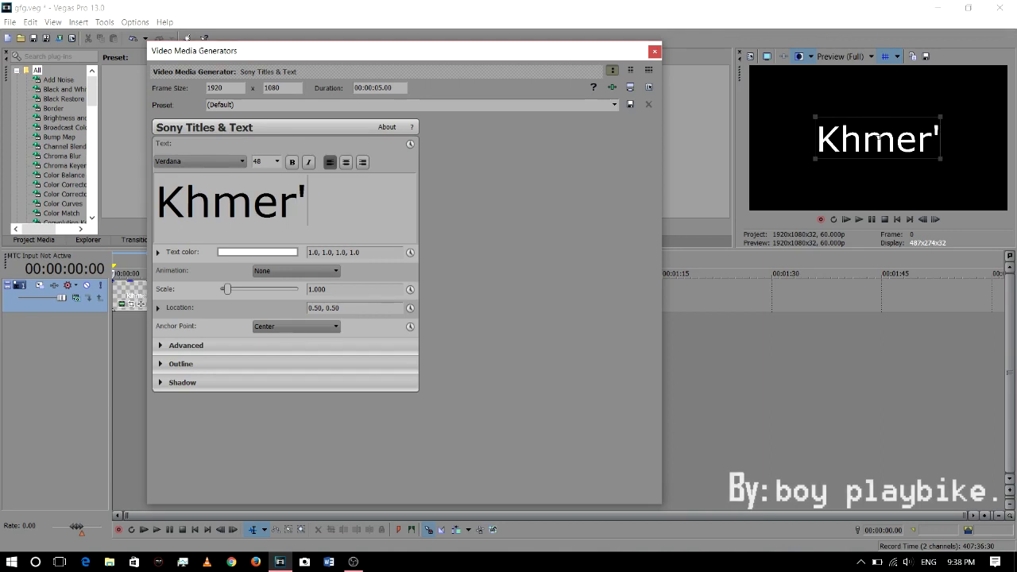
pyautogui.write('s')
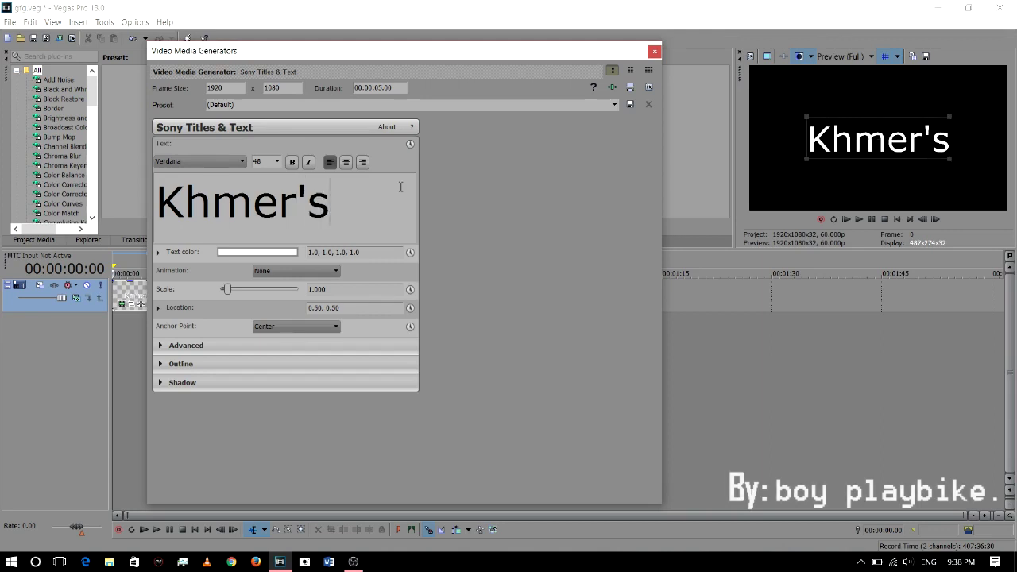
pyautogui.press('BackSpace')
pyautogui.write('S')
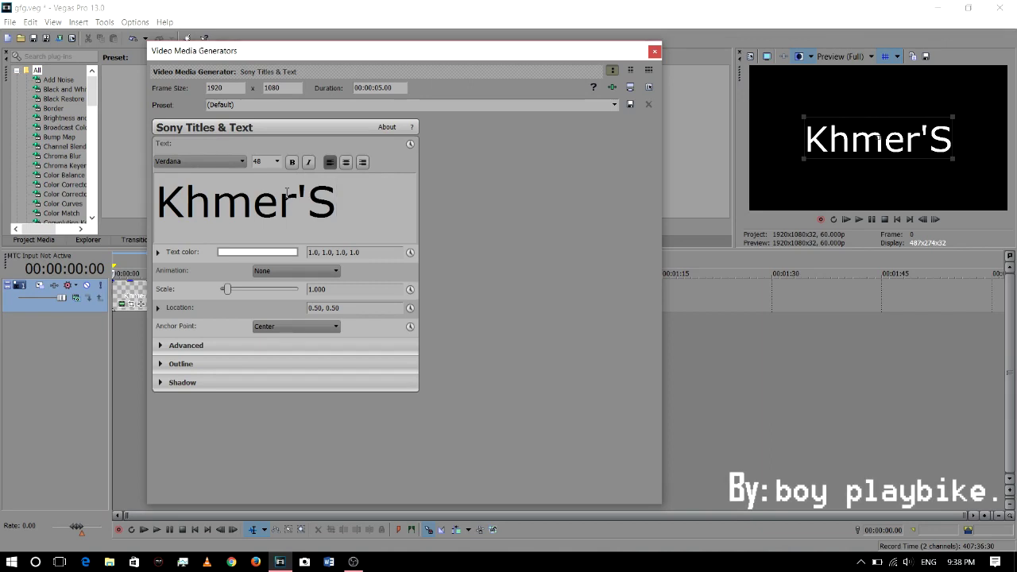
# Set the font of the whole "Khmer'S" text to Snap ITC and close the title generator.
pyautogui.click(243, 161)
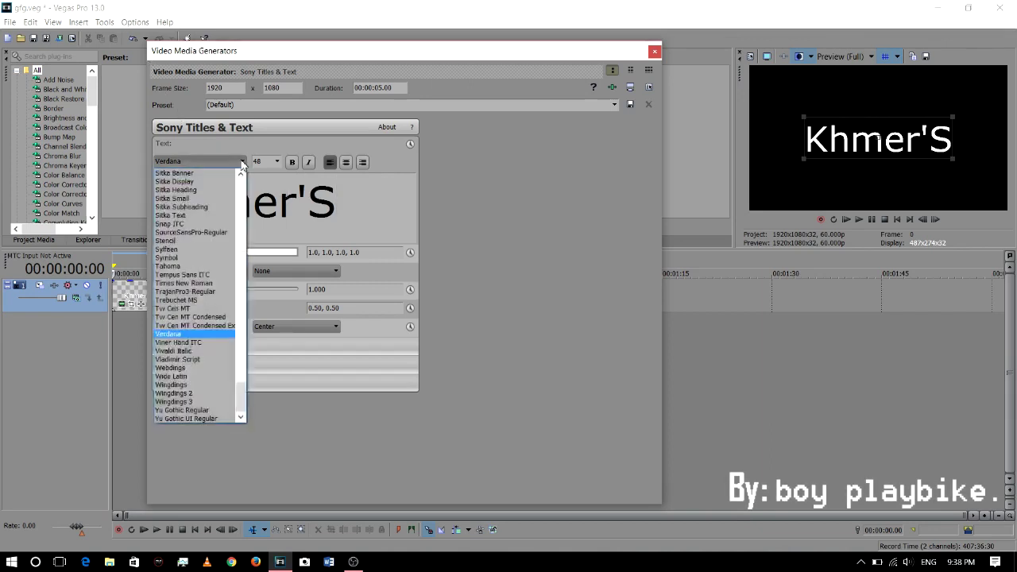
pyautogui.click(360, 203)
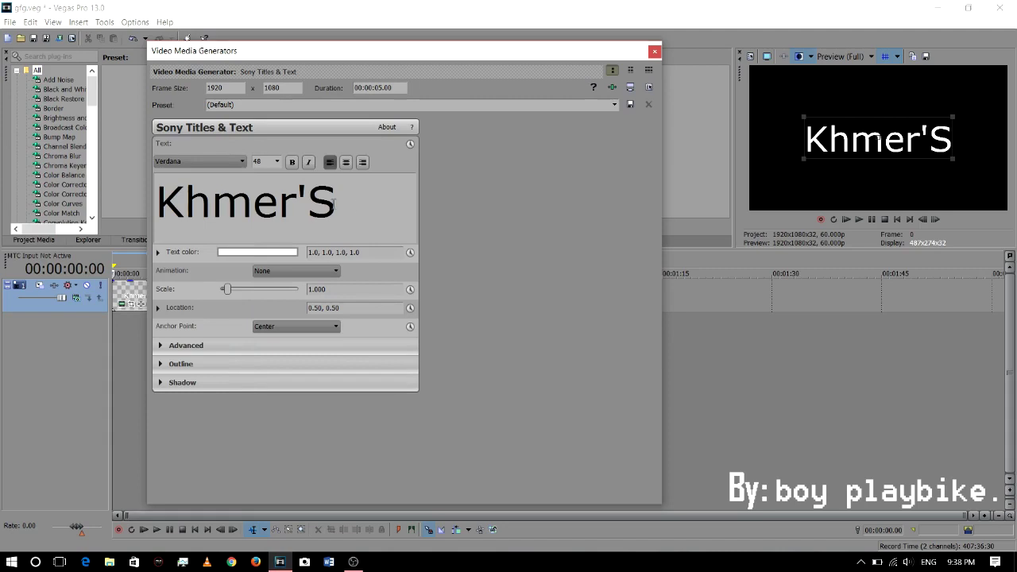
pyautogui.moveTo(334, 204); pyautogui.dragTo(274, 204)
pyautogui.click(242, 161)
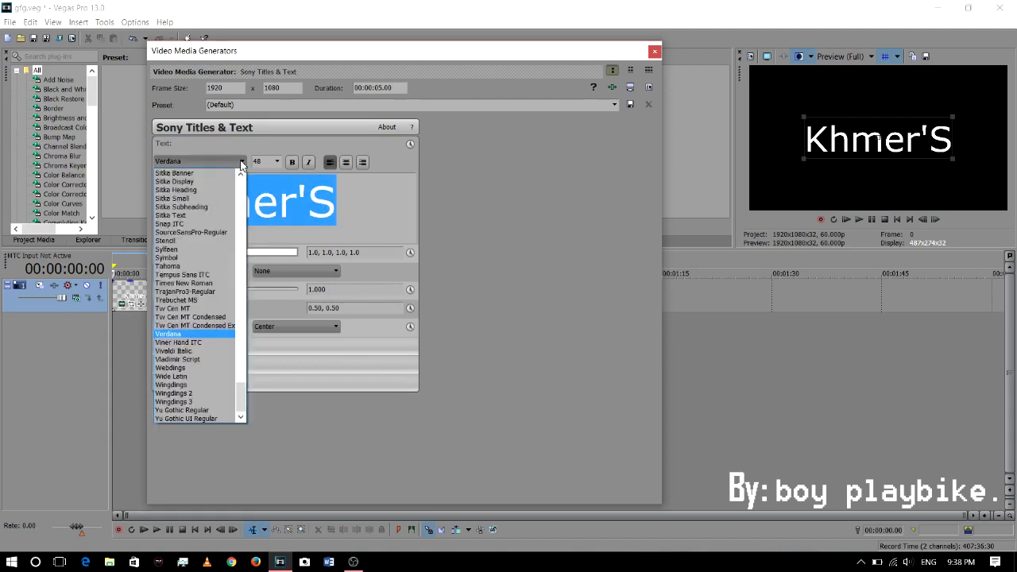
pyautogui.click(199, 224)
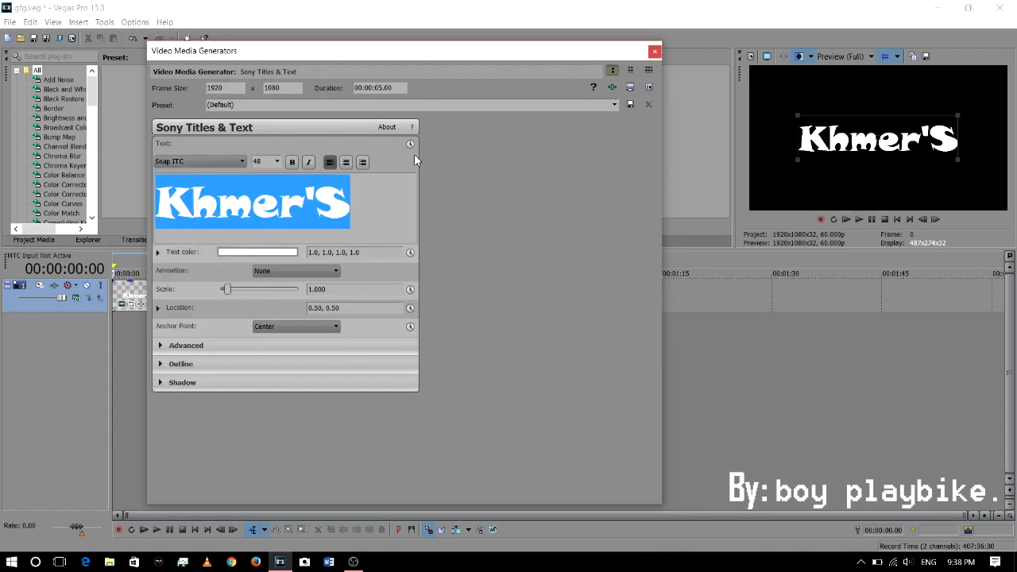
pyautogui.click(654, 52)
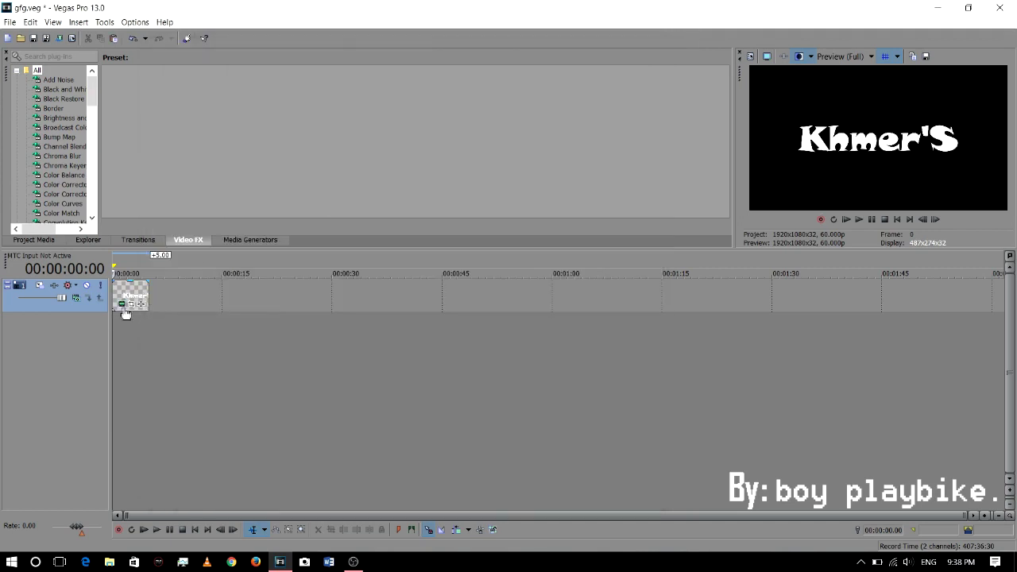
# Insert a video track above the "Khmer'S" title and add a text media event to it.
pyautogui.scroll(5, 161, 330)
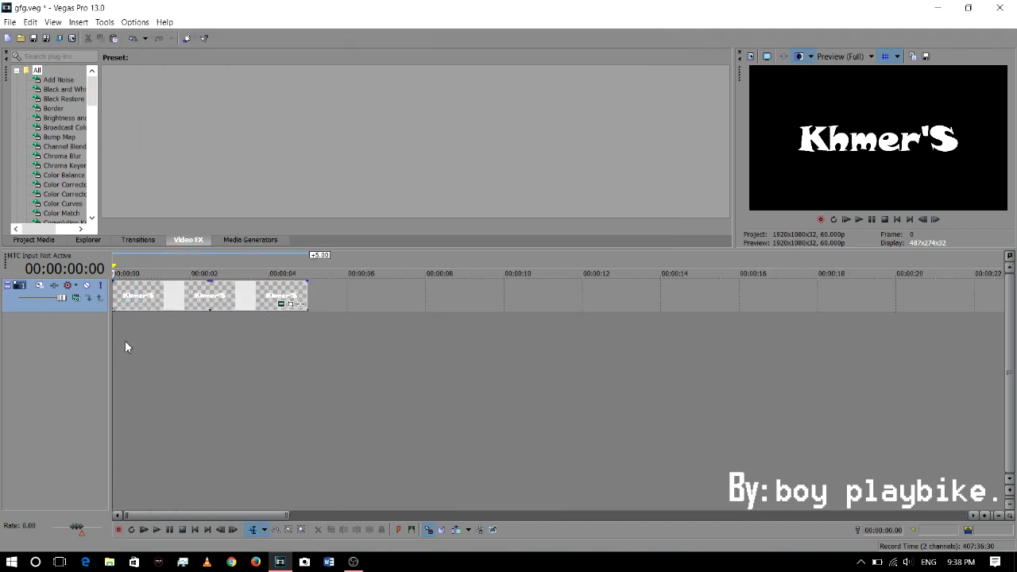
pyautogui.rightClick(125, 342)
pyautogui.click(159, 368)
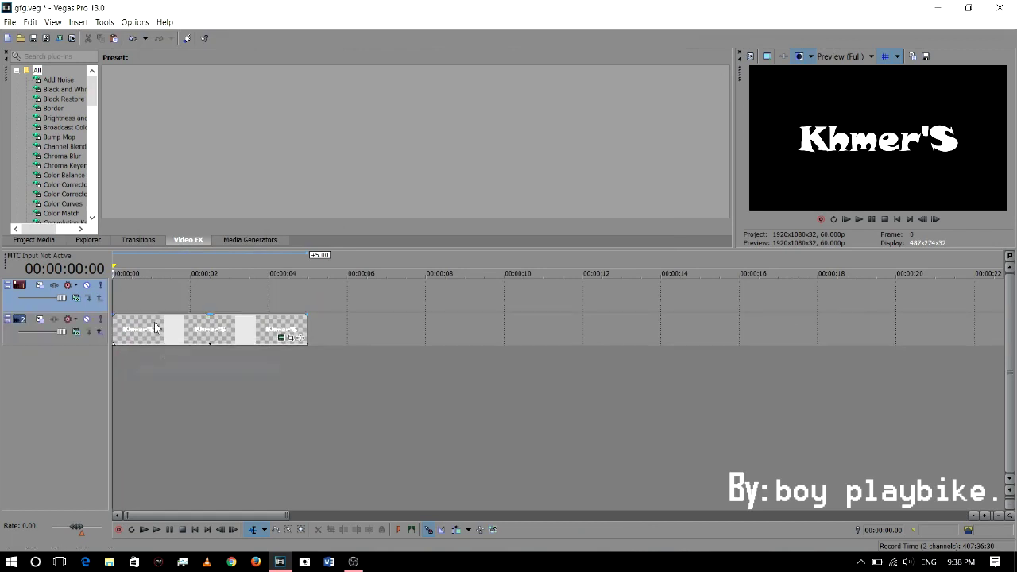
pyautogui.rightClick(236, 293)
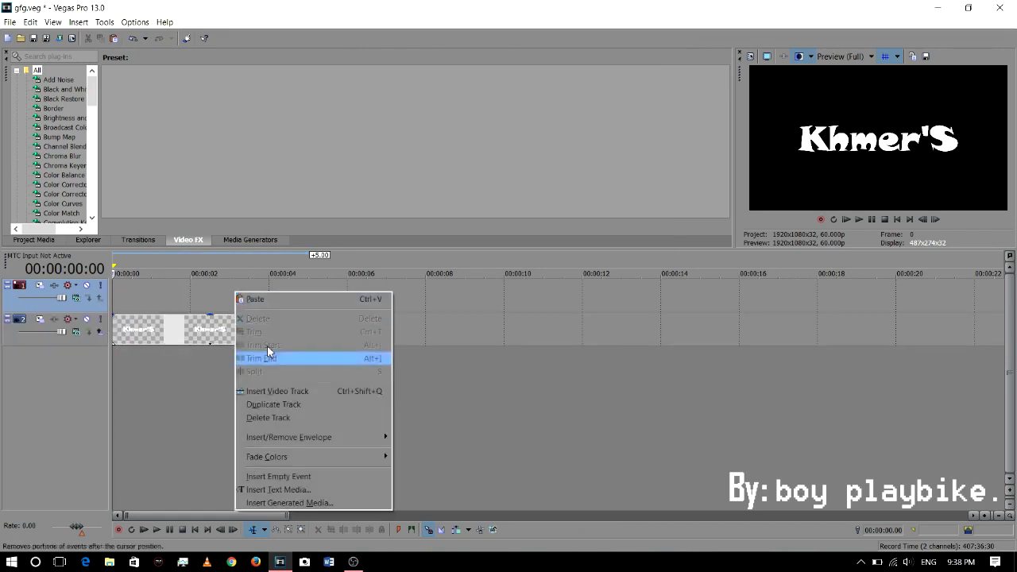
pyautogui.click(274, 490)
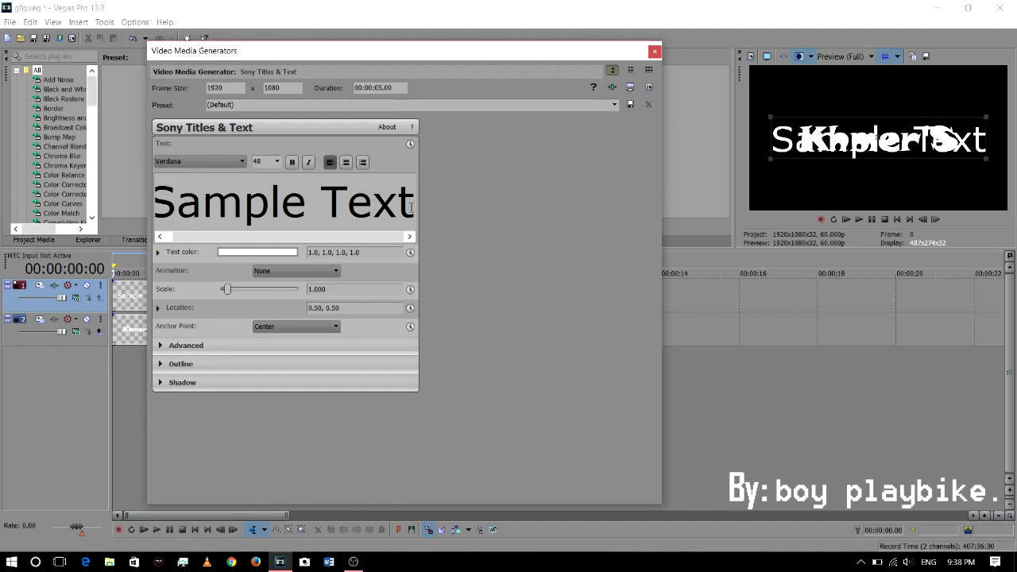
# Replace the new title's sample text with "Recycling".
pyautogui.press('BackSpace')
pyautogui.press('BackSpace')
pyautogui.press('BackSpace')
pyautogui.press('BackSpace')
pyautogui.press('BackSpace')
pyautogui.press('BackSpace')
pyautogui.press('BackSpace')
pyautogui.press('BackSpace')
pyautogui.press('BackSpace')
pyautogui.press('BackSpace')
pyautogui.press('BackSpace')
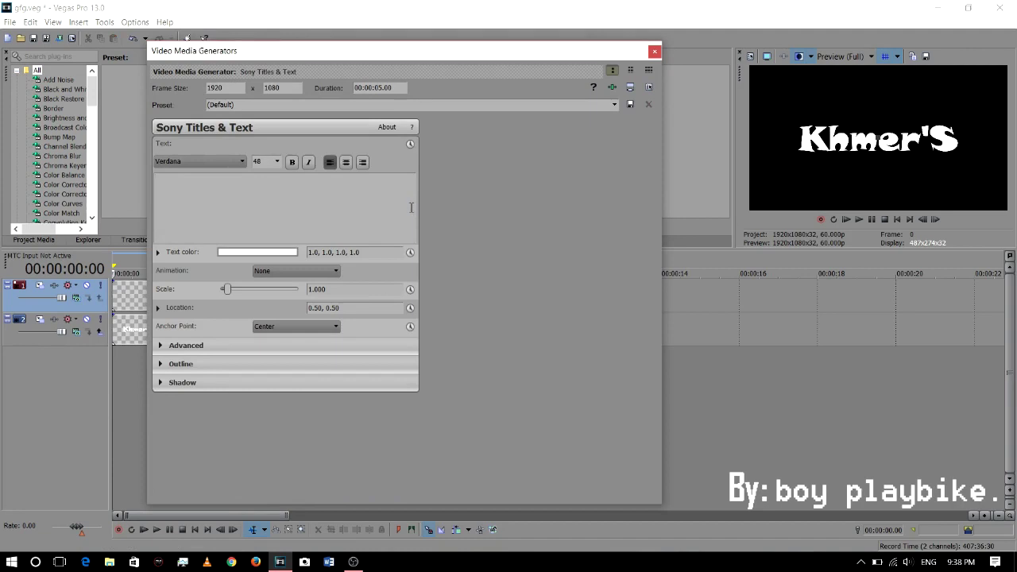
pyautogui.write('Recycling')
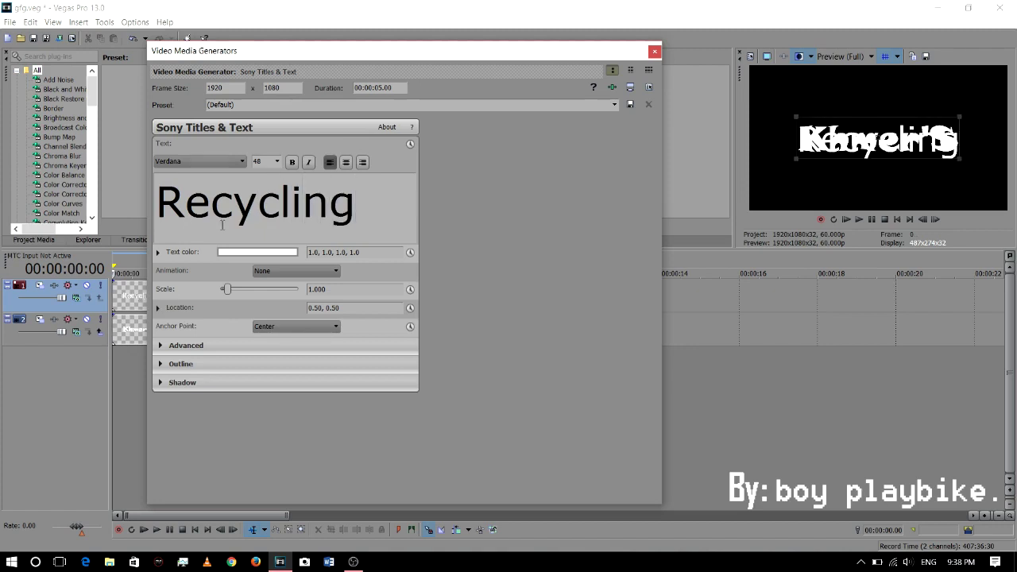
# Set the font of the whole "Recycling" text to Sitka Display and close the title generator.
pyautogui.click(241, 161)
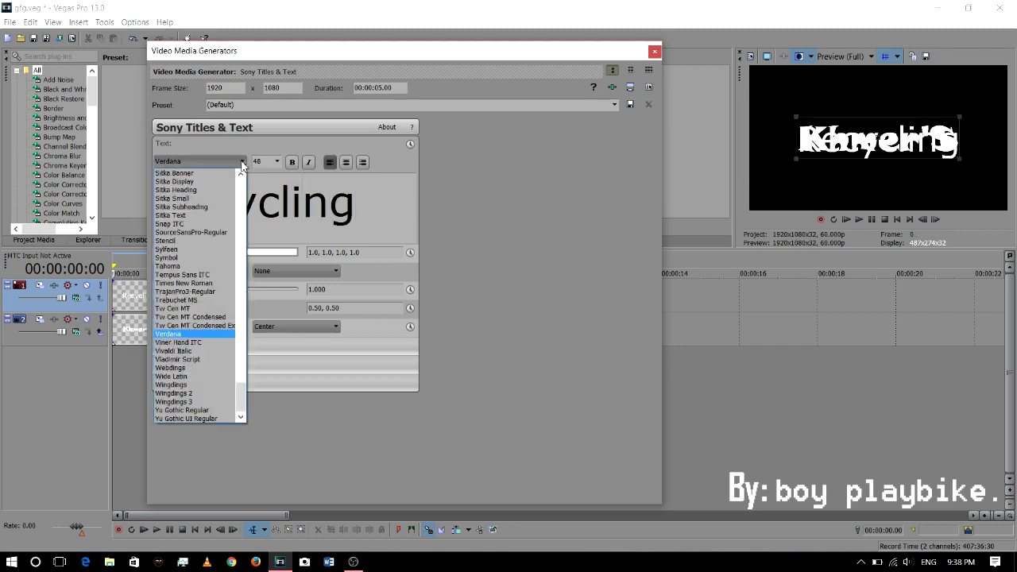
pyautogui.click(204, 223)
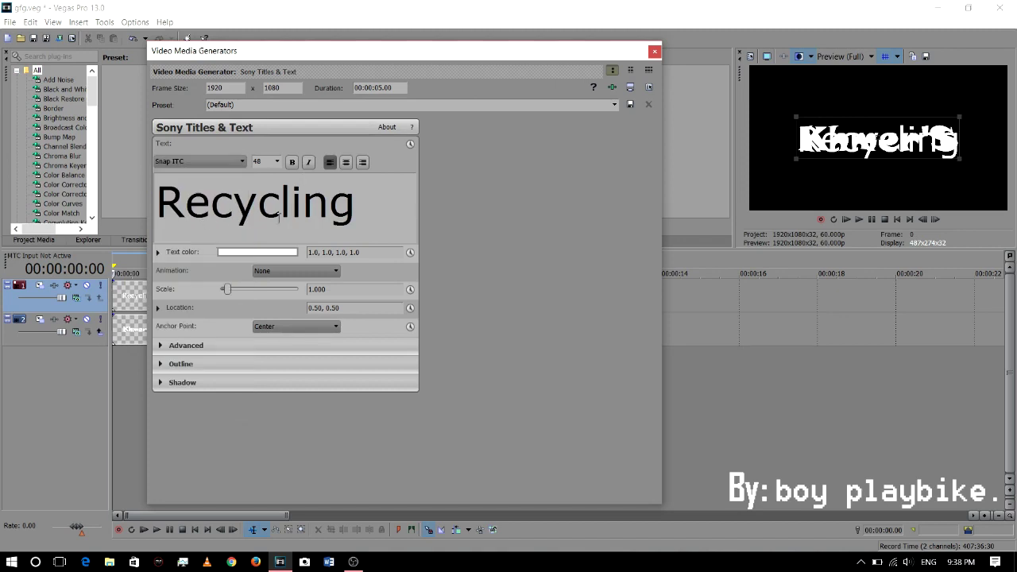
pyautogui.doubleClick(284, 212)
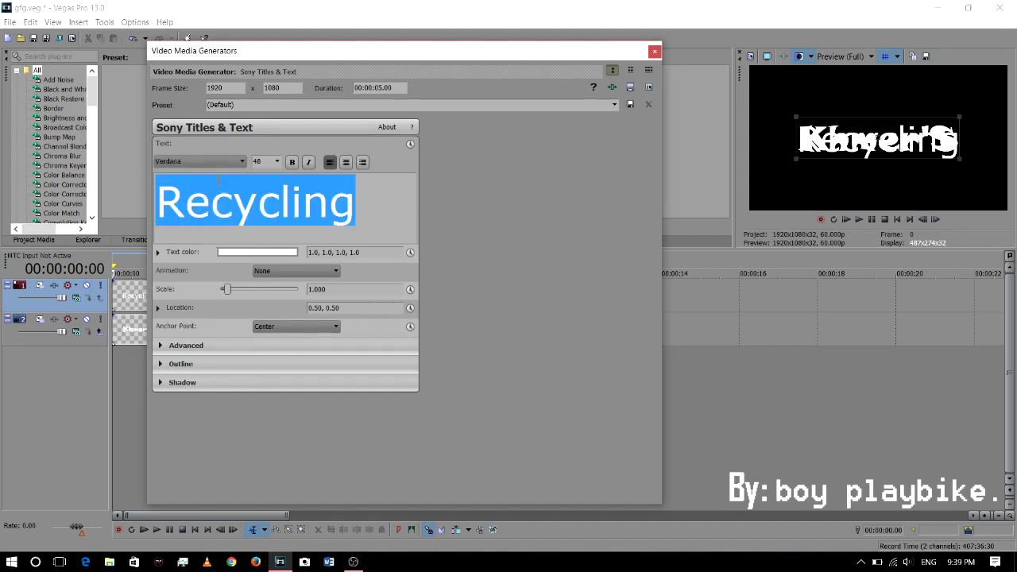
pyautogui.click(203, 162)
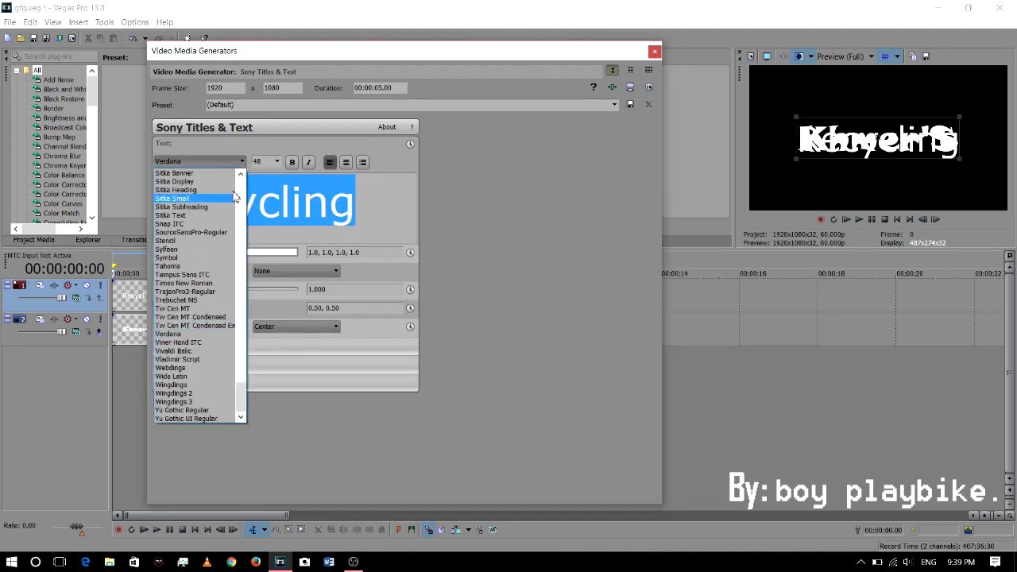
pyautogui.click(220, 225)
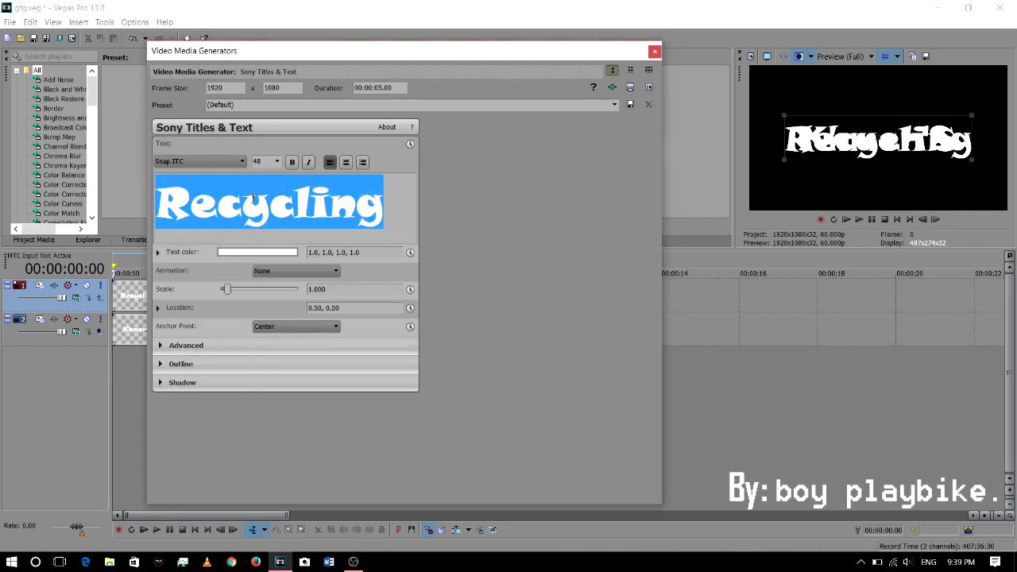
pyautogui.click(242, 162)
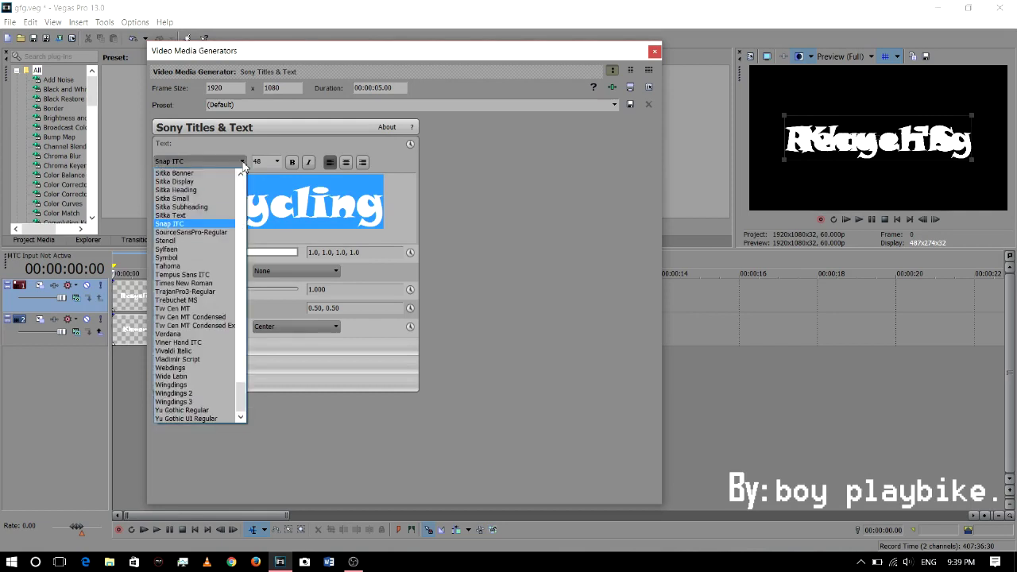
pyautogui.click(221, 183)
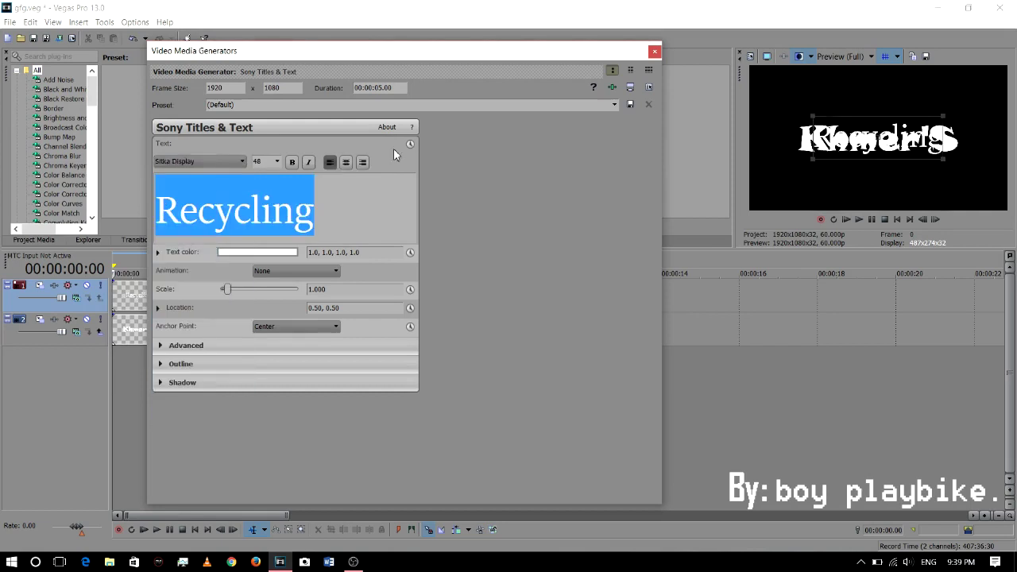
pyautogui.click(654, 52)
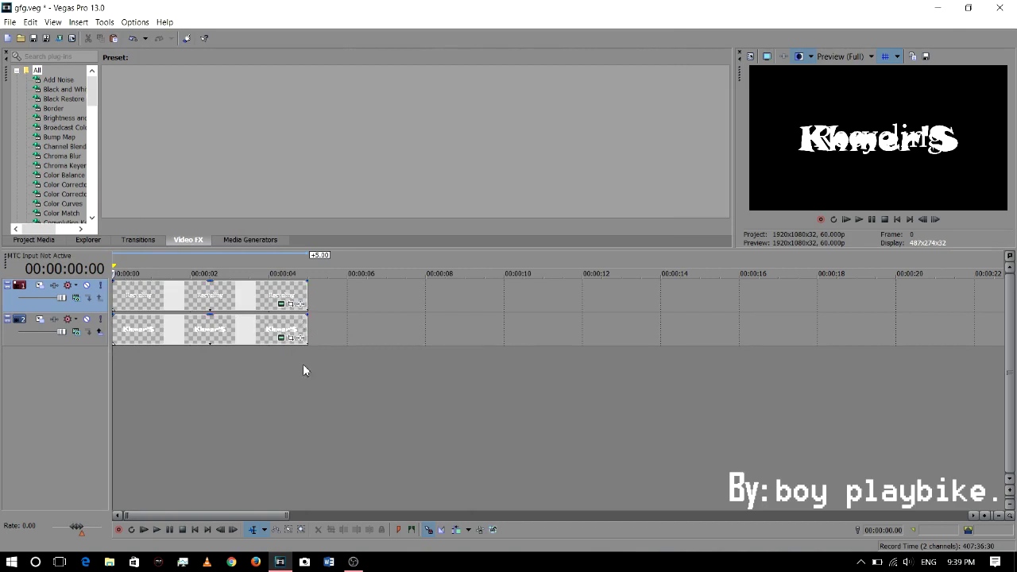
# Extend the "Khmer'S" event to about 10 seconds and move the "Recycling" event to start at about 4 seconds.
pyautogui.moveTo(308, 332); pyautogui.dragTo(505, 334)
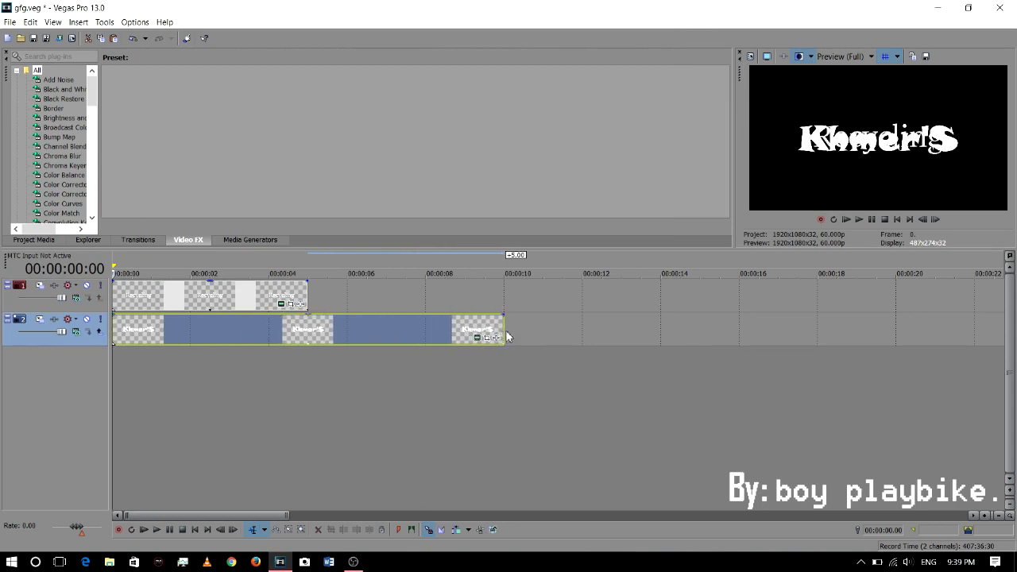
pyautogui.moveTo(199, 296); pyautogui.dragTo(360, 300)
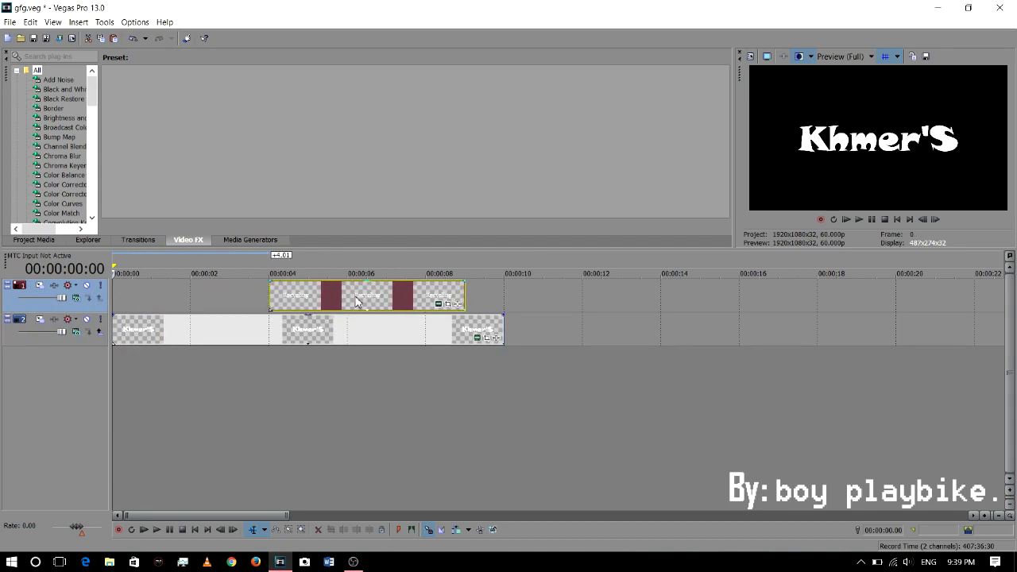
pyautogui.click(173, 338)
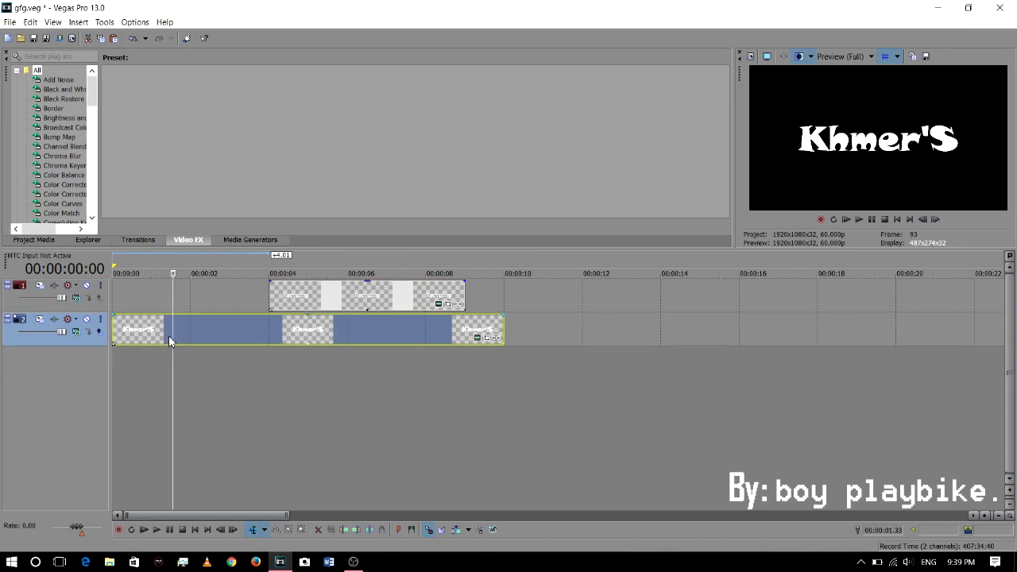
pyautogui.click(169, 340)
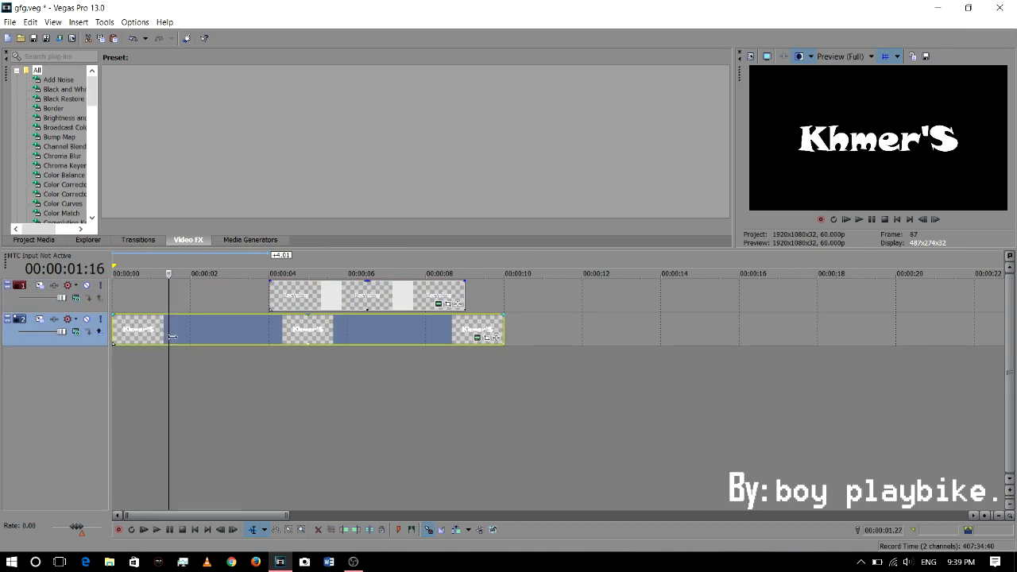
pyautogui.click(171, 335)
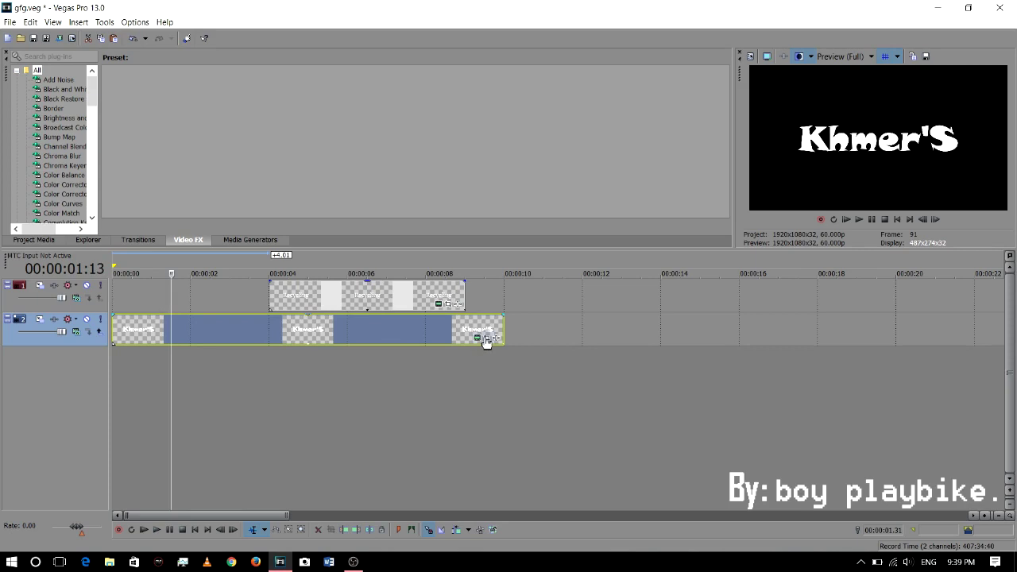
pyautogui.click(112, 368)
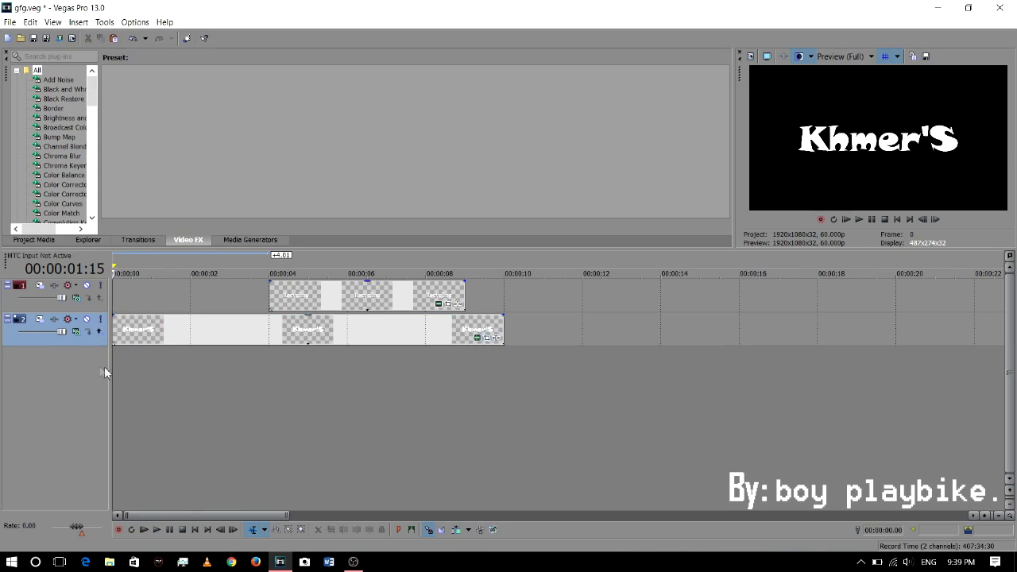
pyautogui.moveTo(112, 372); pyautogui.dragTo(103, 372)
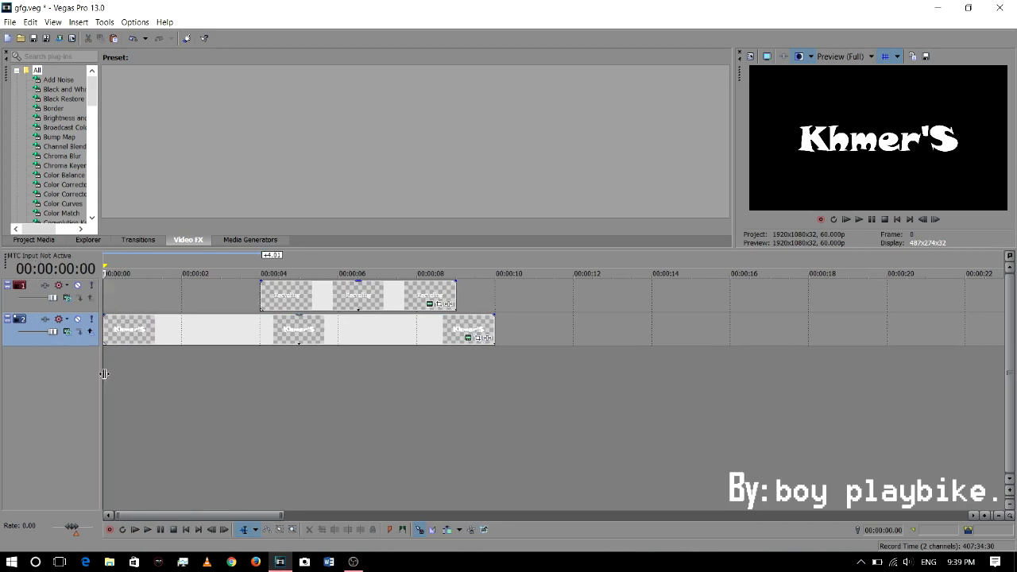
# Enlarge the Event Pan/Crop frame of the "Khmer'S" event at its start to about 8,065 by 5,375 so the title shrinks.
pyautogui.click(478, 339)
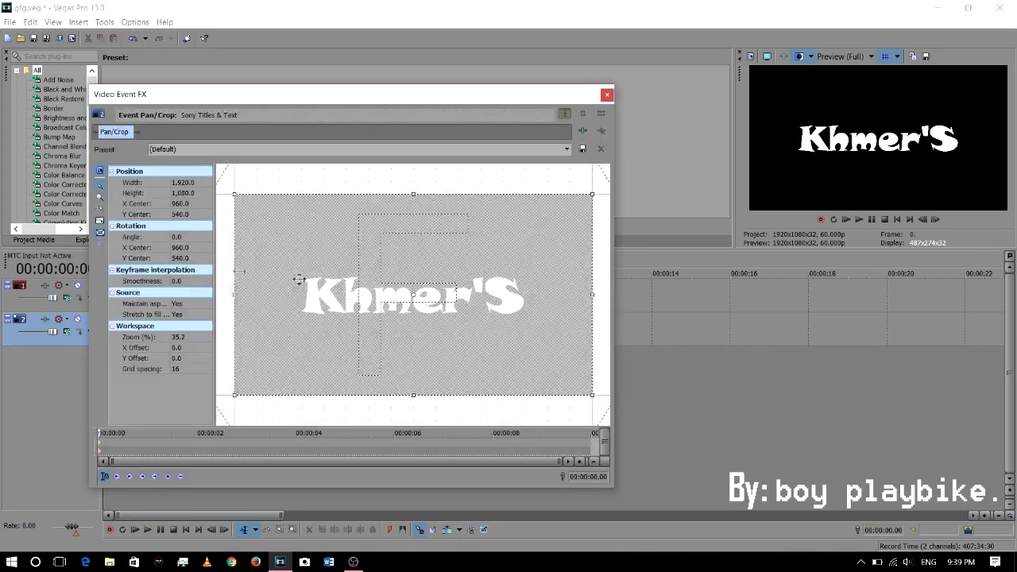
pyautogui.scroll(-3, 366, 282)
pyautogui.scroll(-3, 368, 276)
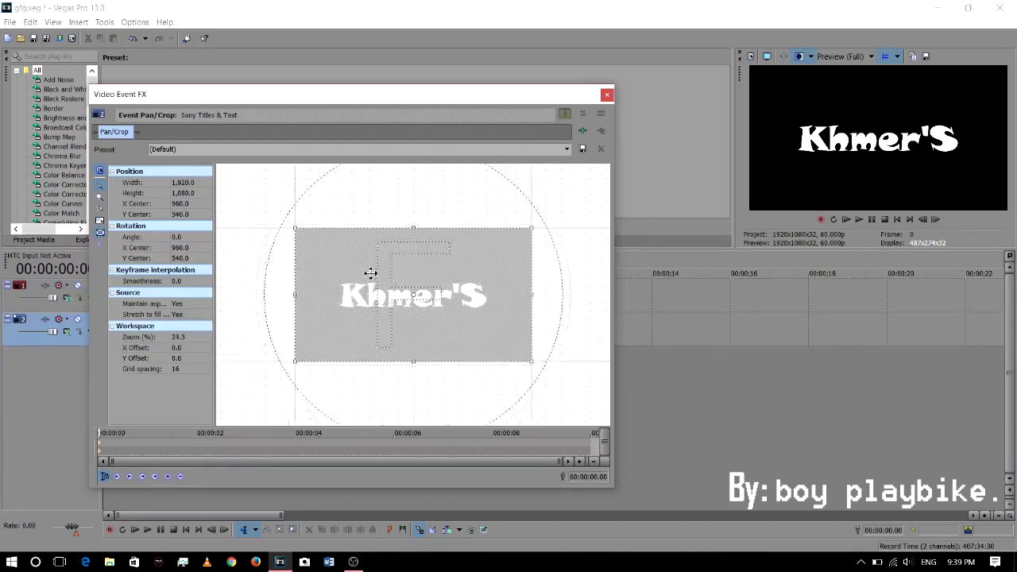
pyautogui.scroll(-2, 376, 272)
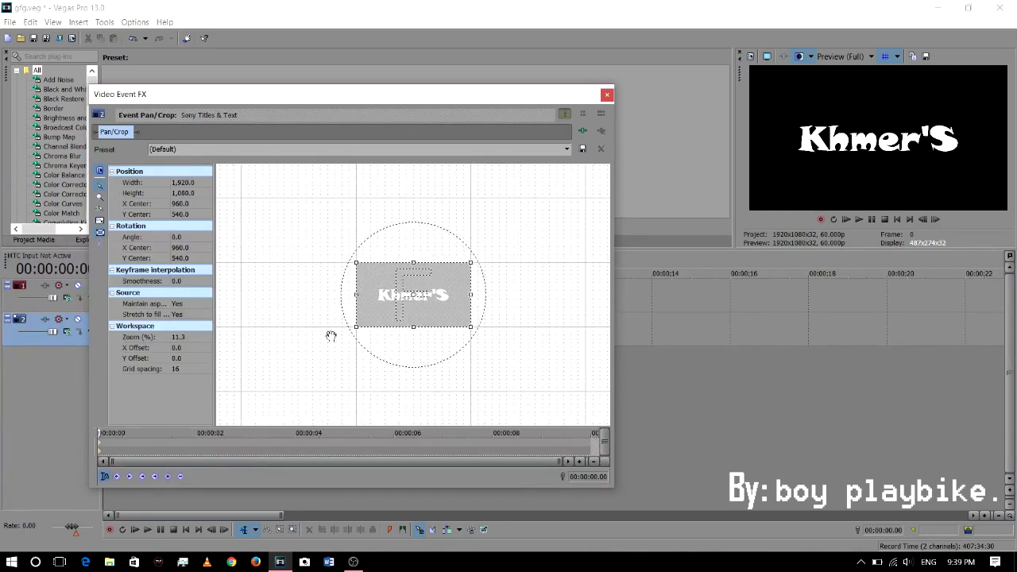
pyautogui.moveTo(358, 328); pyautogui.dragTo(218, 422)
pyautogui.scroll(-5, 222, 412)
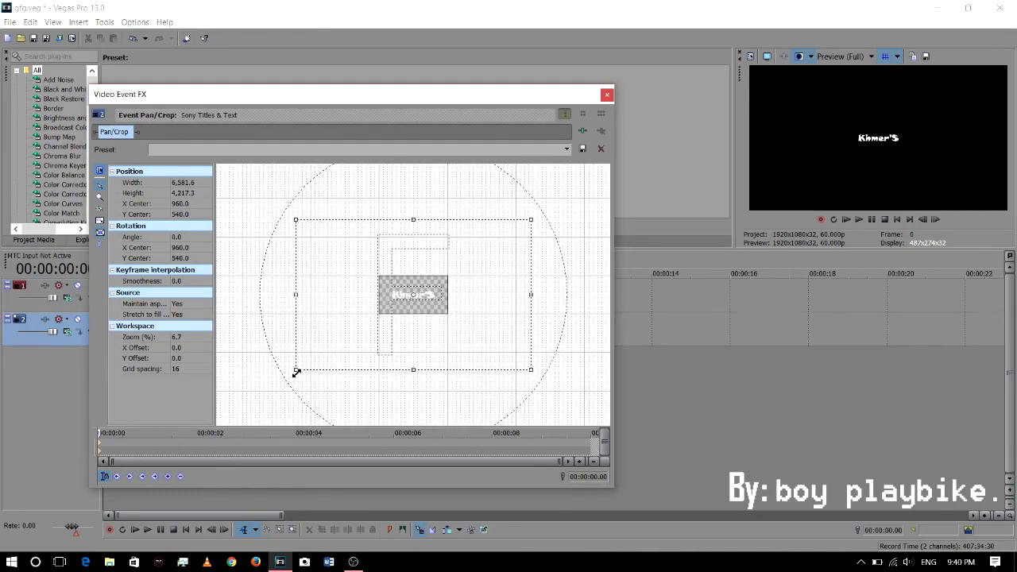
pyautogui.moveTo(295, 371); pyautogui.dragTo(270, 392)
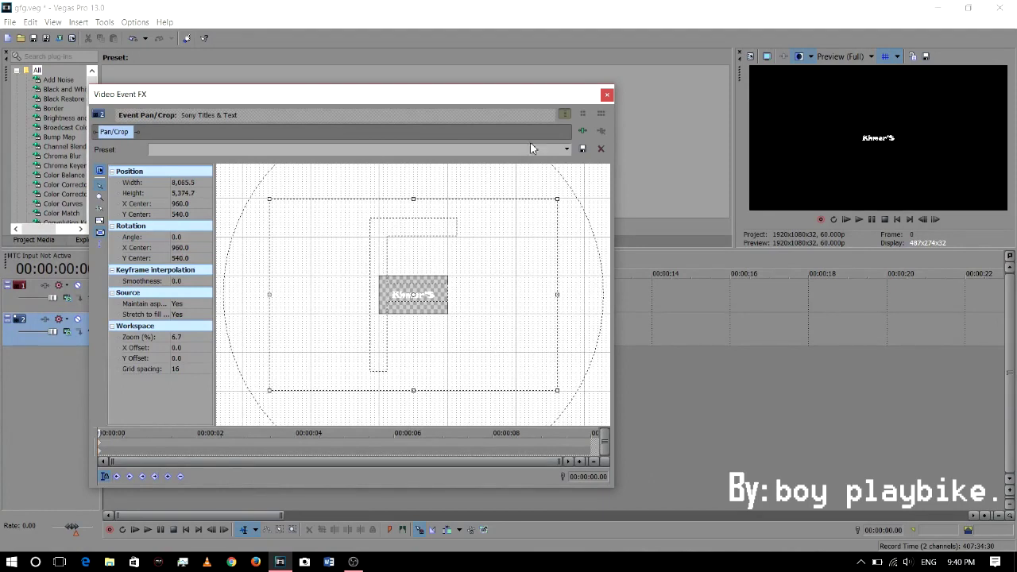
pyautogui.click(607, 95)
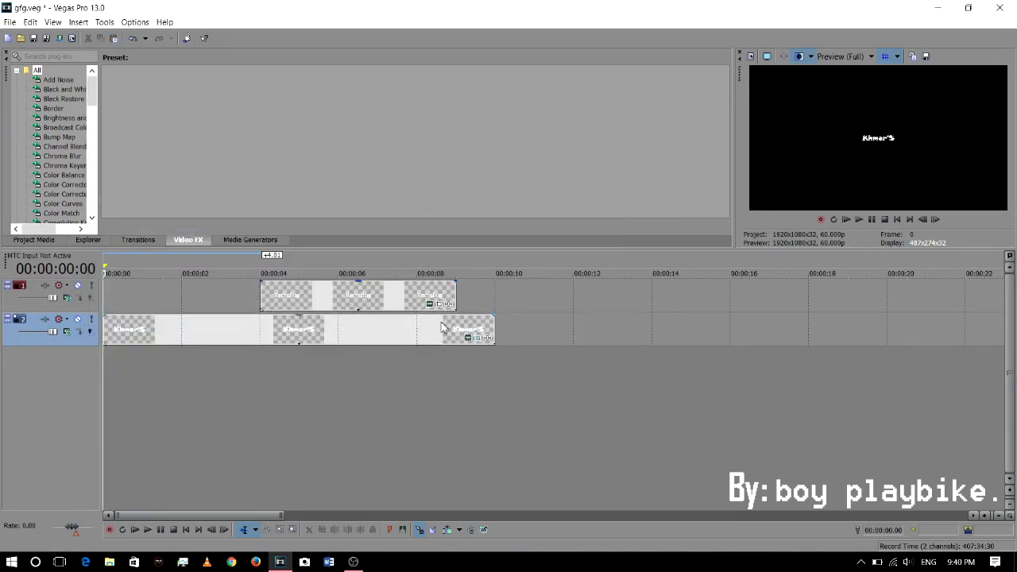
# At 00:00:01.32, reduce the "Khmer'S" event's Pan/Crop frame to about 1,220 by 662 to enlarge the title.
pyautogui.click(160, 381)
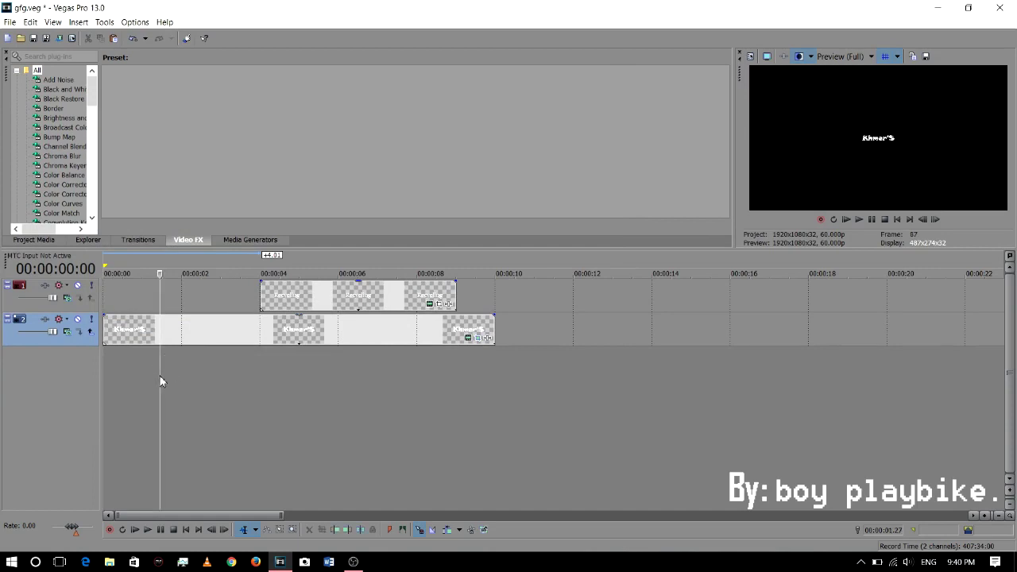
pyautogui.click(163, 379)
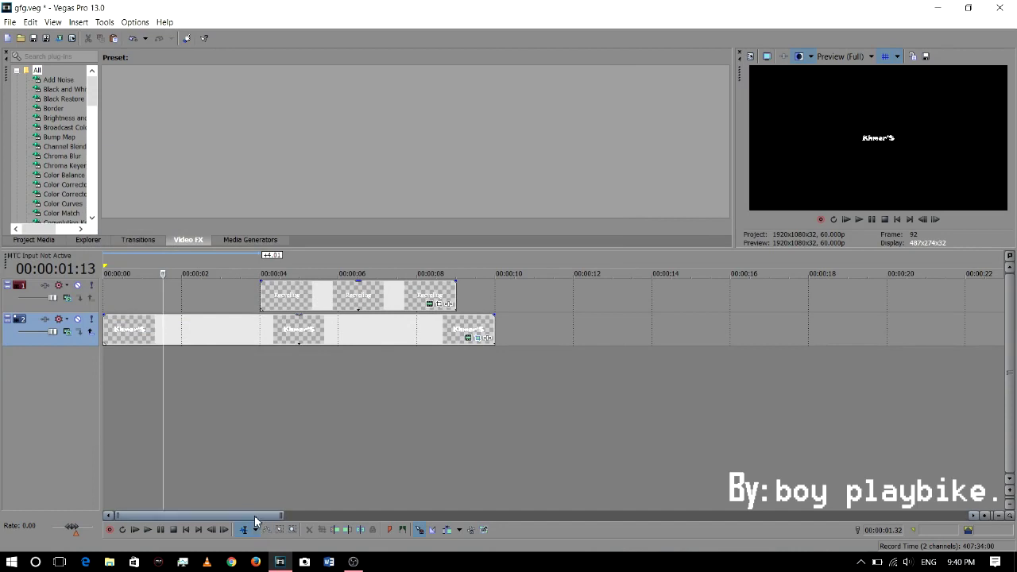
pyautogui.click(478, 338)
pyautogui.moveTo(297, 390); pyautogui.dragTo(334, 351)
pyautogui.scroll(-5, 334, 351)
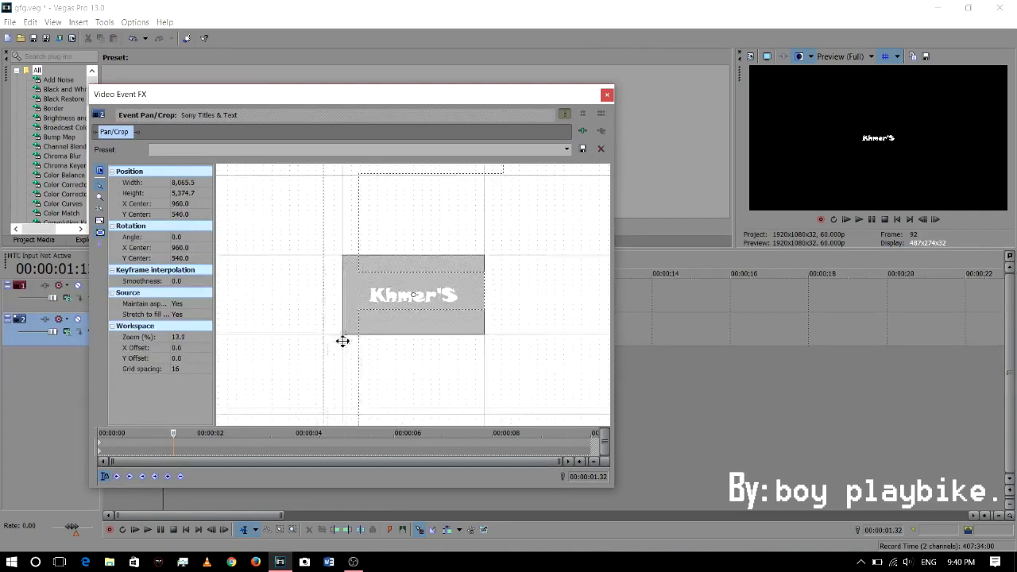
pyautogui.scroll(-3, 344, 338)
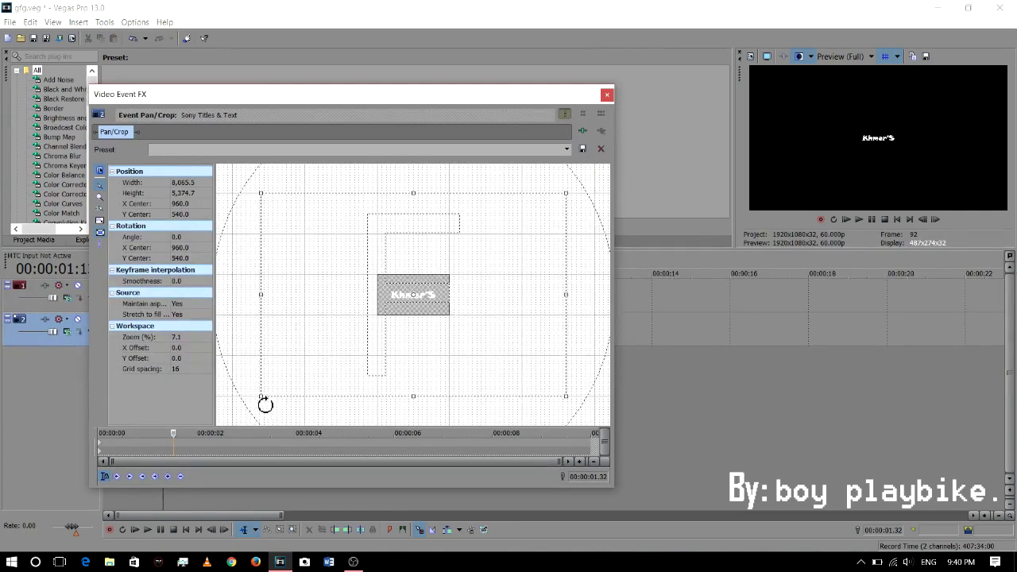
pyautogui.moveTo(263, 397); pyautogui.dragTo(393, 309)
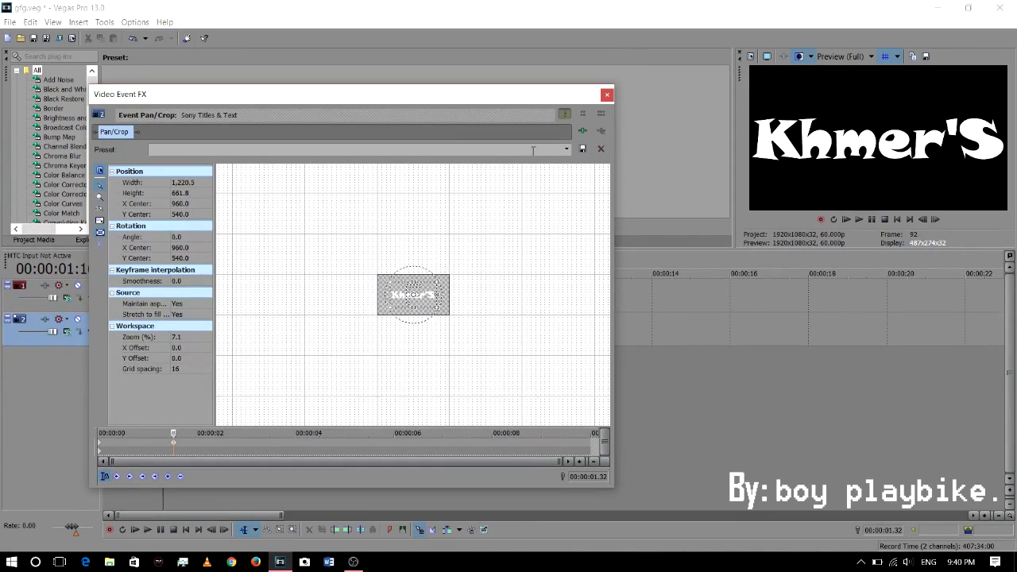
pyautogui.click(606, 95)
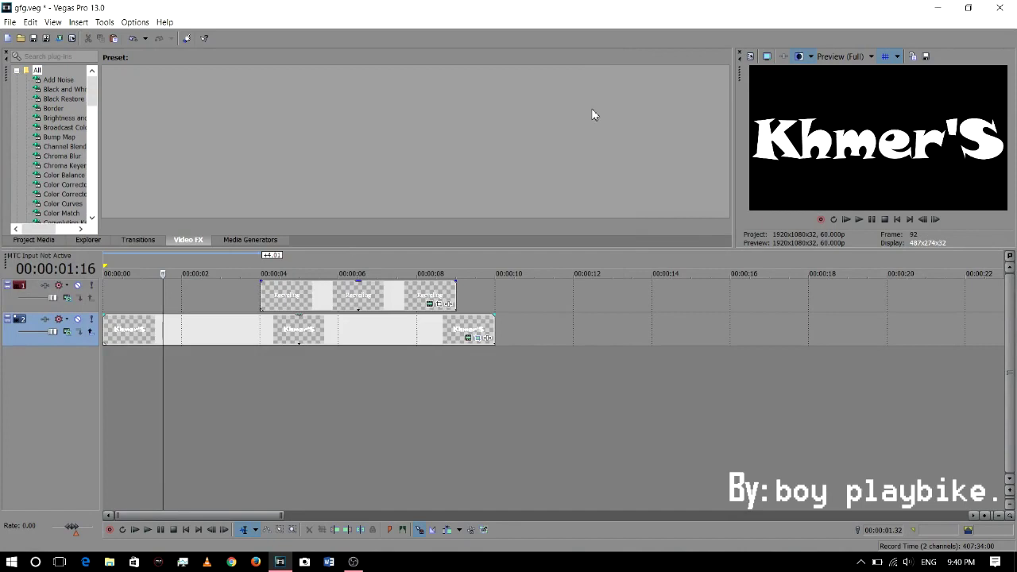
# Play the "Khmer'S" title's zoom animation from the start of the timeline.
pyautogui.click(104, 420)
pyautogui.press('space')
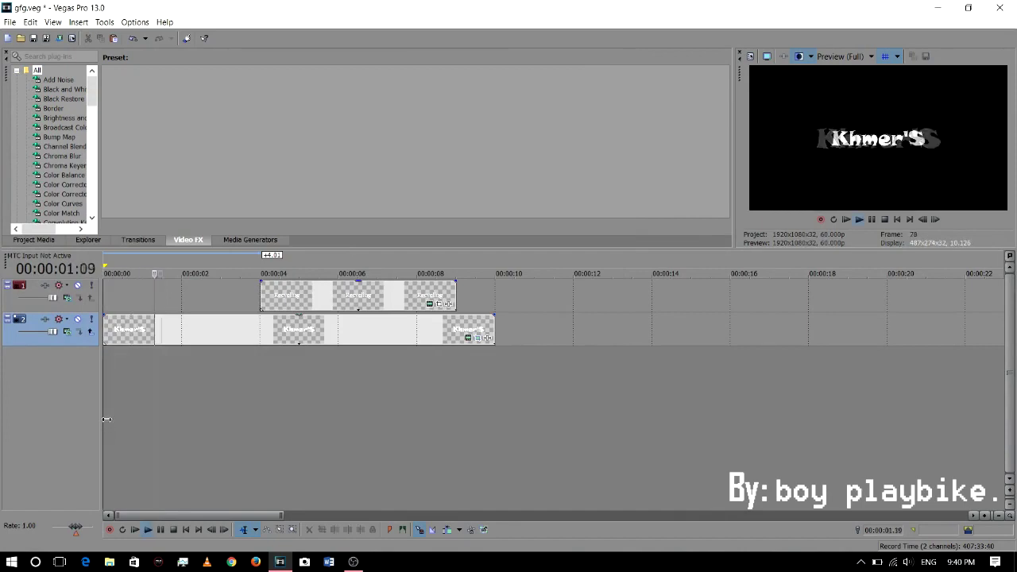
pyautogui.press('space')
pyautogui.click(161, 397)
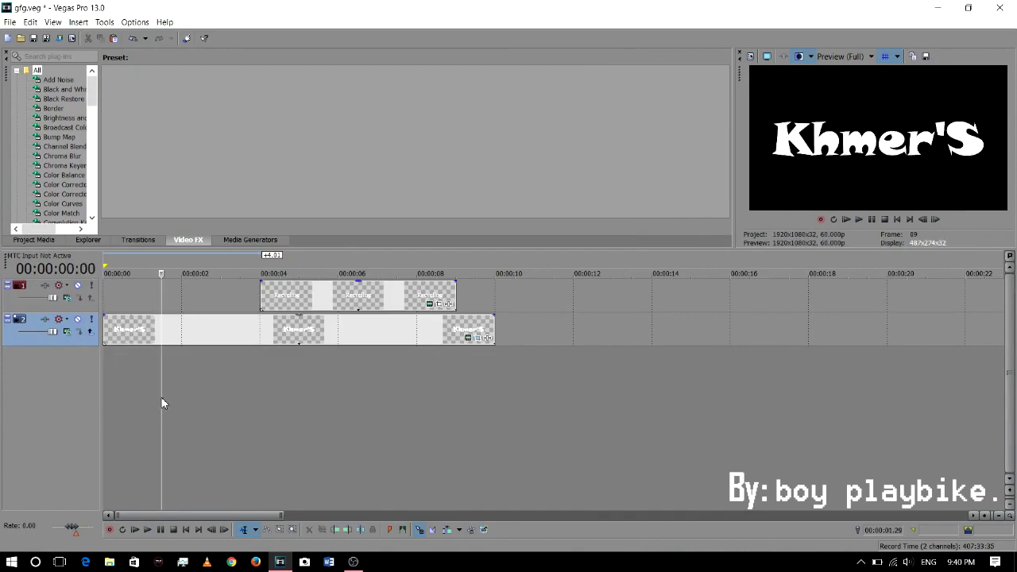
pyautogui.click(169, 397)
pyautogui.click(176, 396)
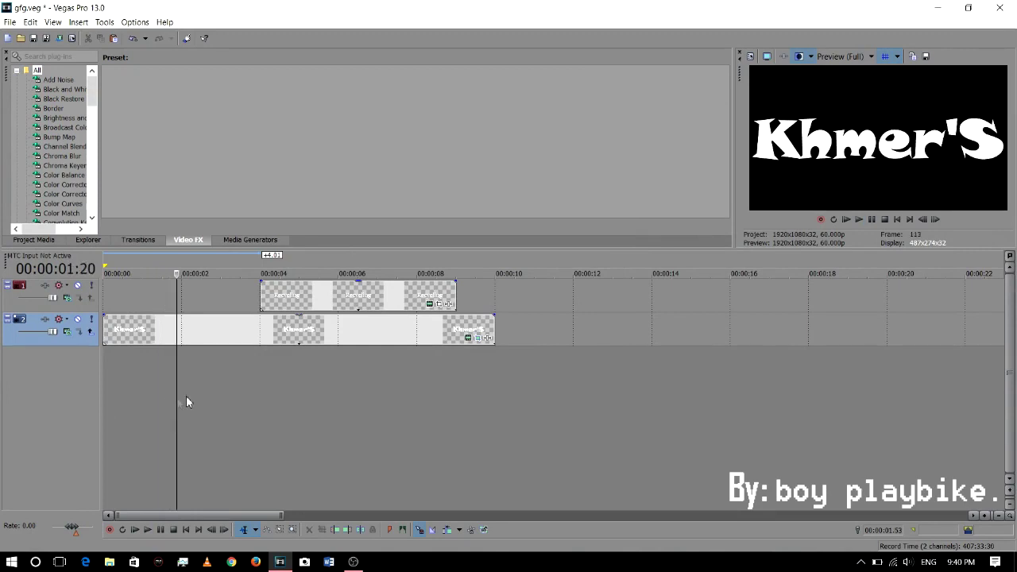
pyautogui.click(192, 395)
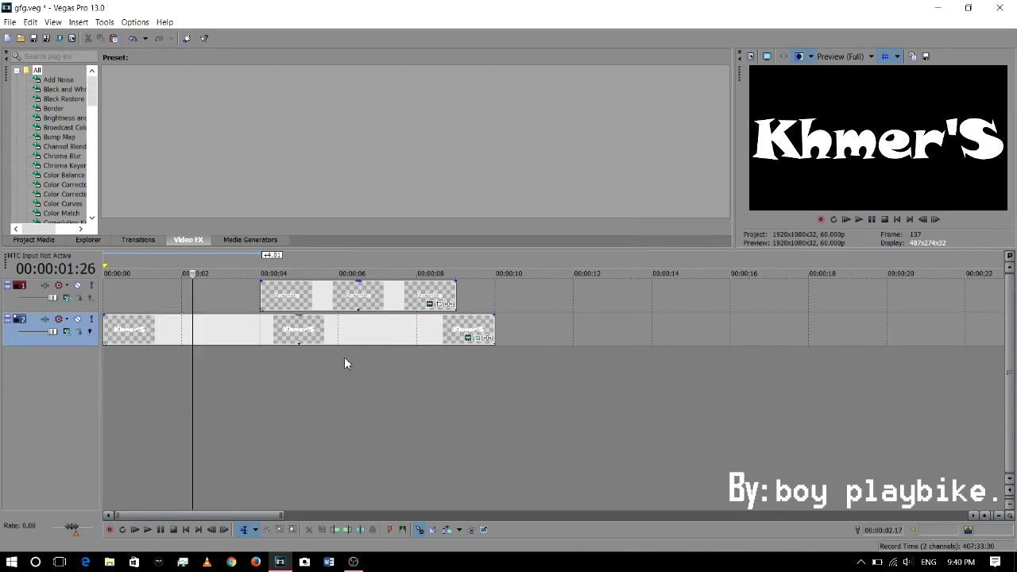
pyautogui.click(186, 394)
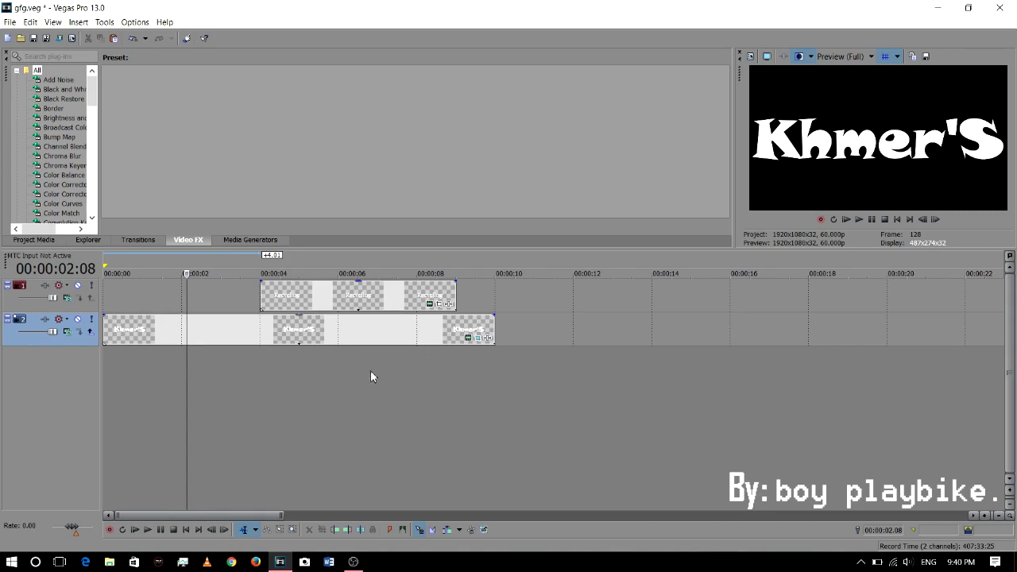
pyautogui.click(483, 339)
pyautogui.click(604, 97)
# At 00:00:01.47, enlarge the "Khmer'S" event's Pan/Crop frame to about 3,433 by 2,060 to make the title smaller.
pyautogui.click(181, 397)
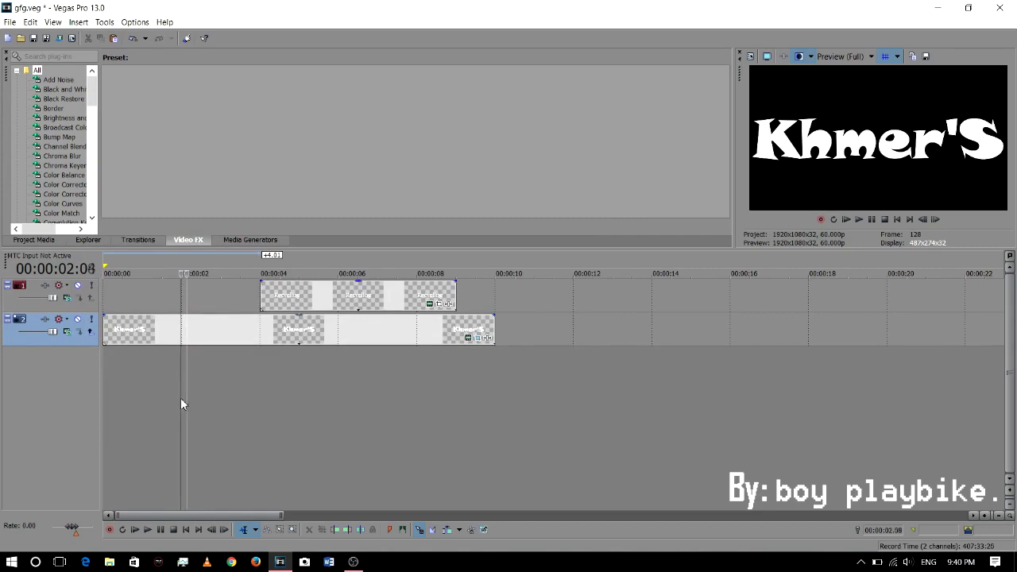
pyautogui.click(175, 403)
pyautogui.click(161, 405)
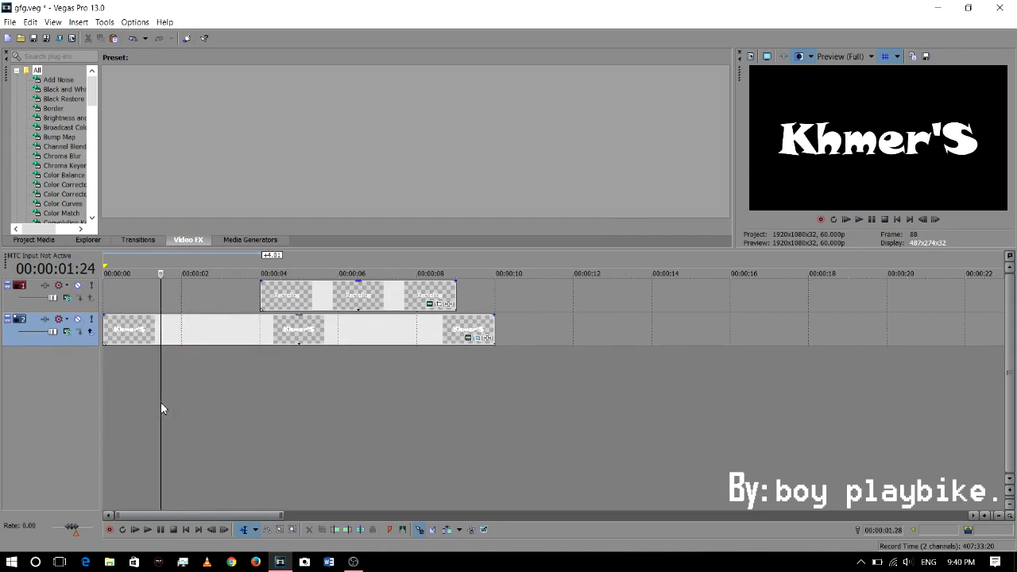
pyautogui.click(169, 405)
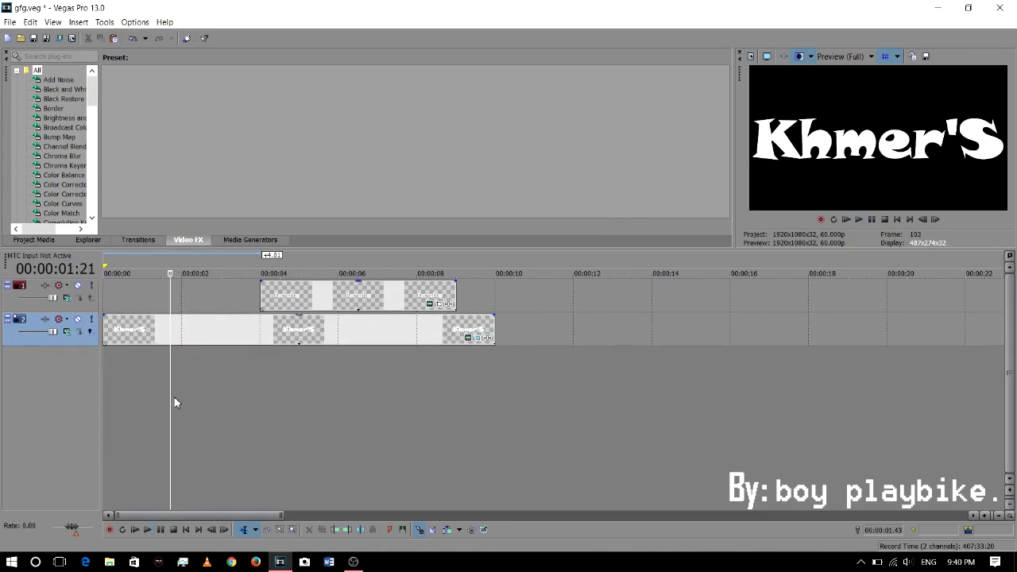
pyautogui.click(164, 402)
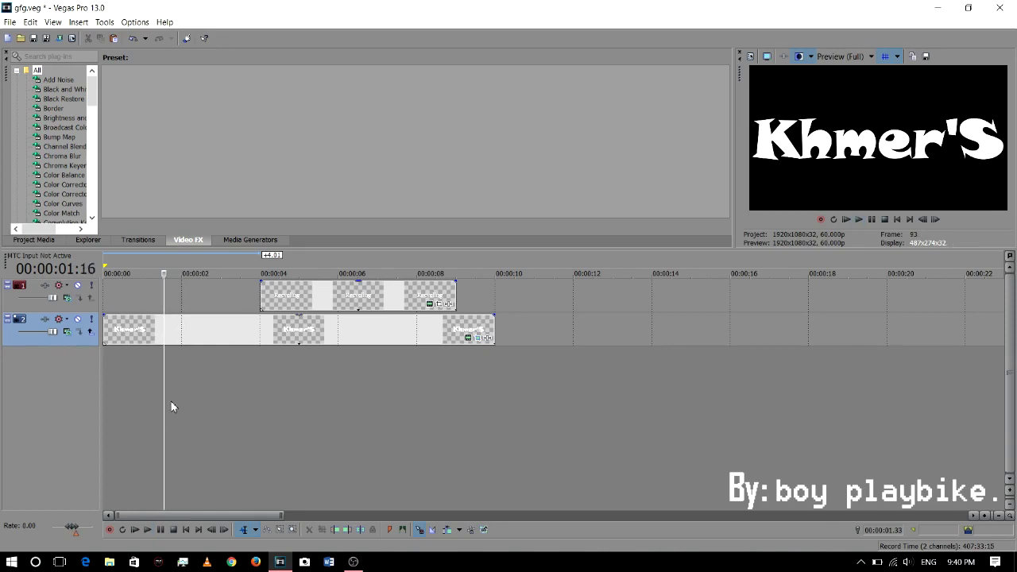
pyautogui.click(174, 401)
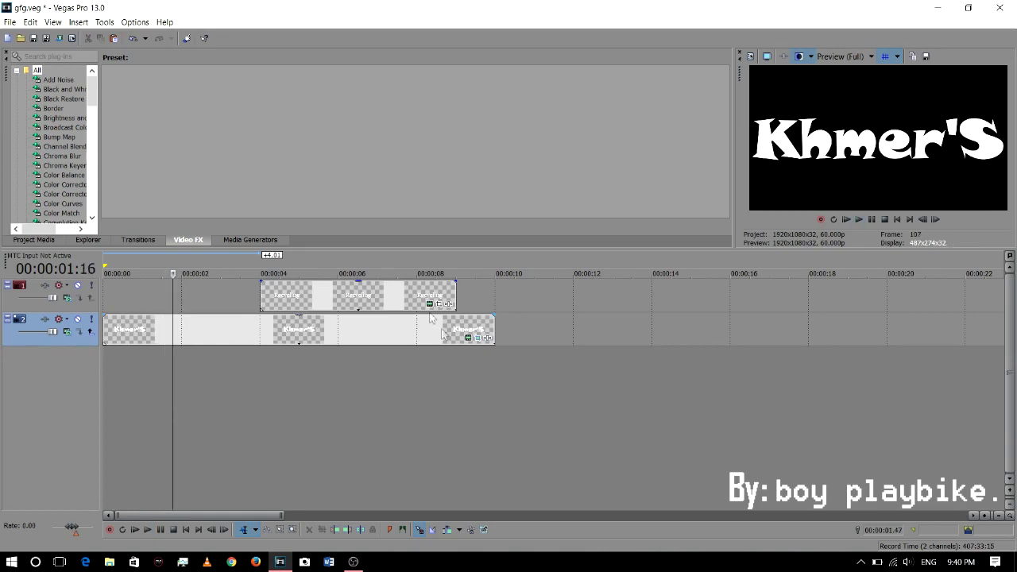
pyautogui.click(468, 338)
pyautogui.scroll(-3, 350, 339)
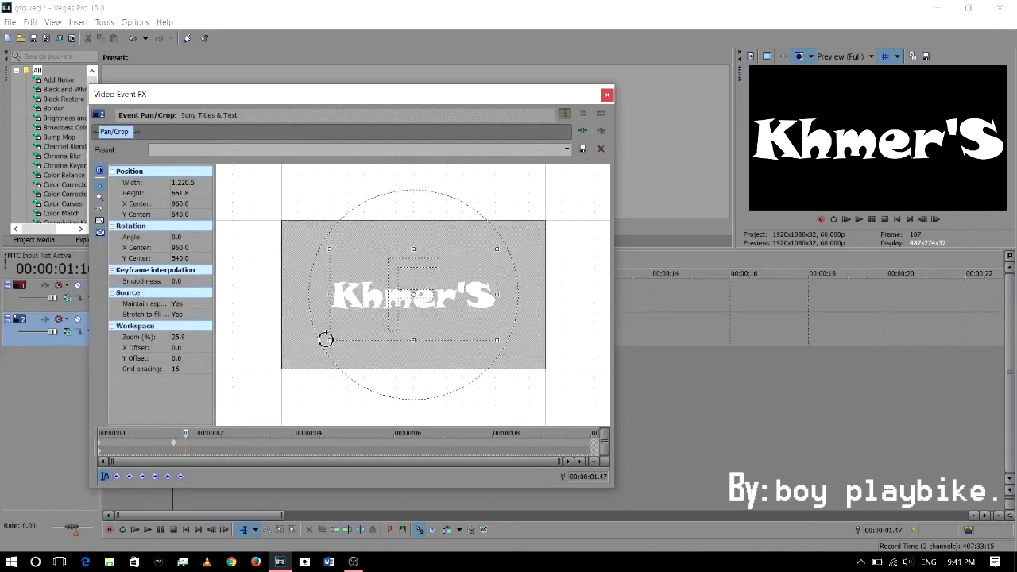
pyautogui.moveTo(330, 341); pyautogui.dragTo(225, 406)
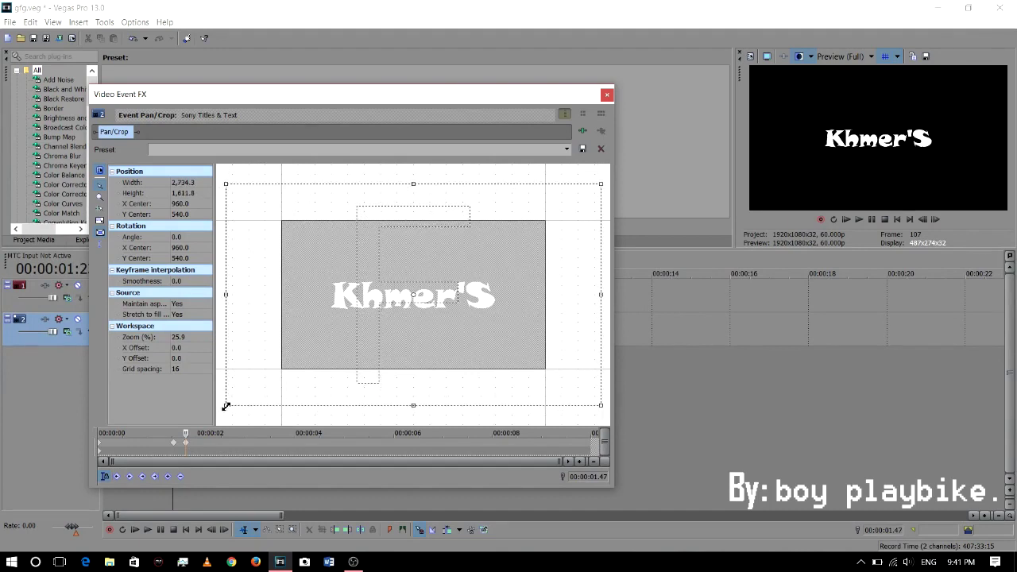
pyautogui.moveTo(226, 406)
pyautogui.mouseDown()
pyautogui.moveTo(240, 404)
pyautogui.moveTo(221, 405)
pyautogui.mouseUp()
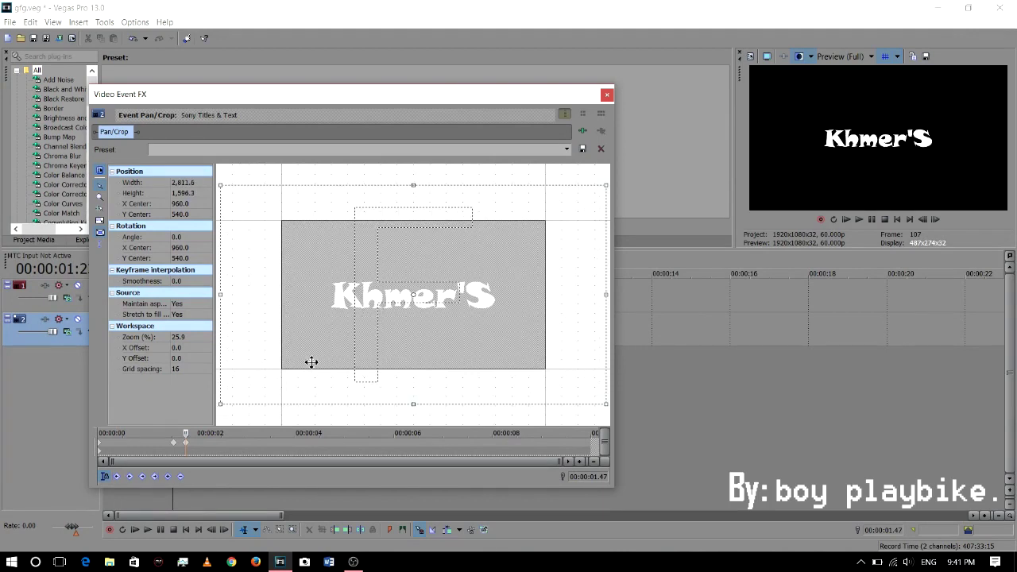
pyautogui.scroll(-3, 272, 364)
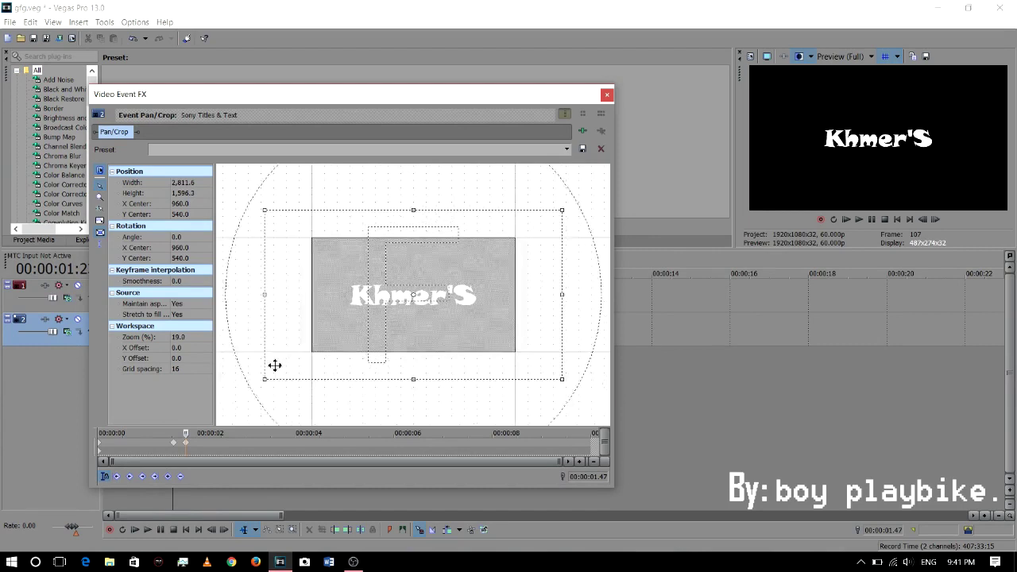
pyautogui.moveTo(272, 375); pyautogui.dragTo(242, 397)
pyautogui.click(607, 95)
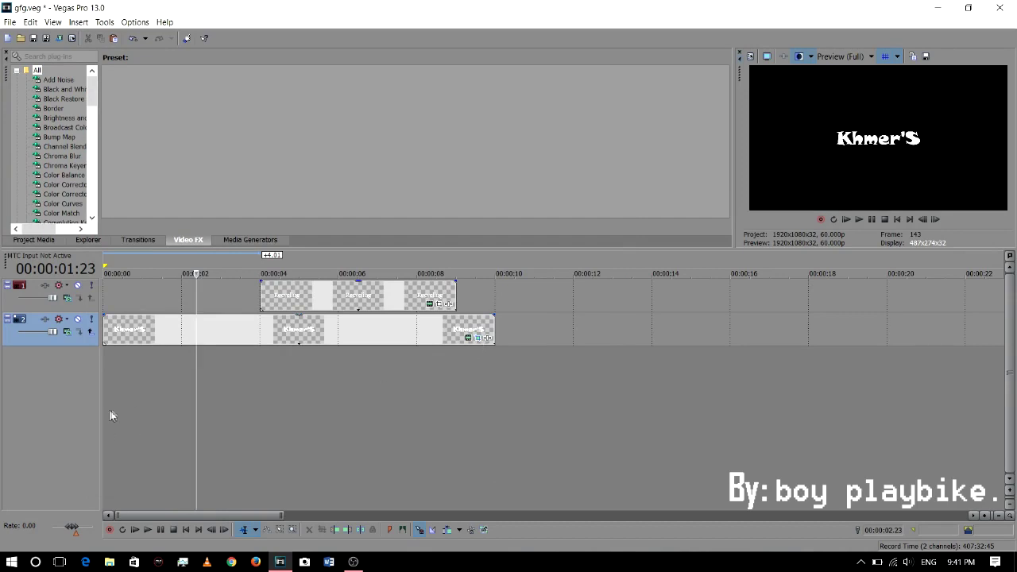
# Play back the updated "Khmer'S" animation from the beginning to check the size changes.
pyautogui.press('space')
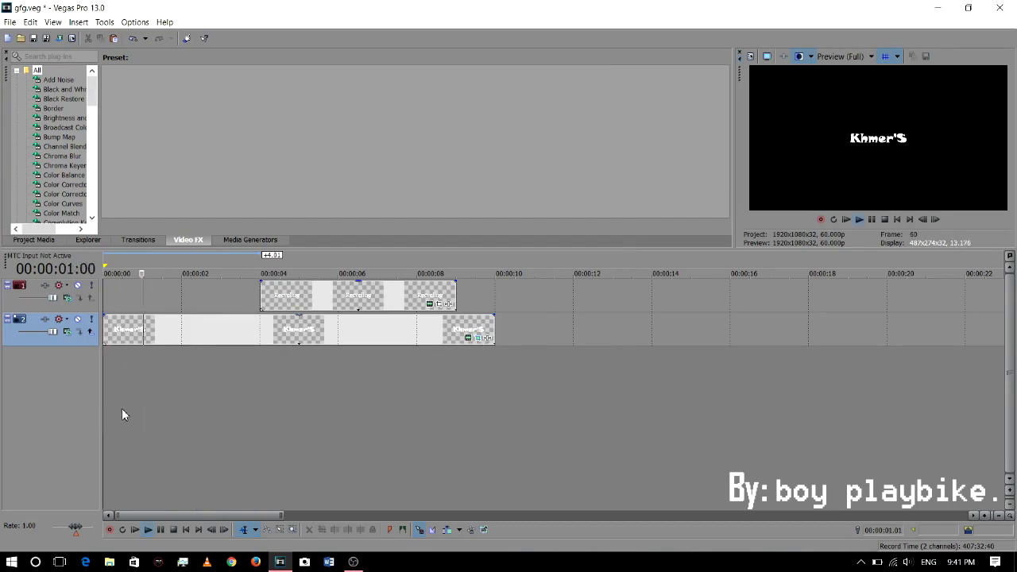
pyautogui.press('space')
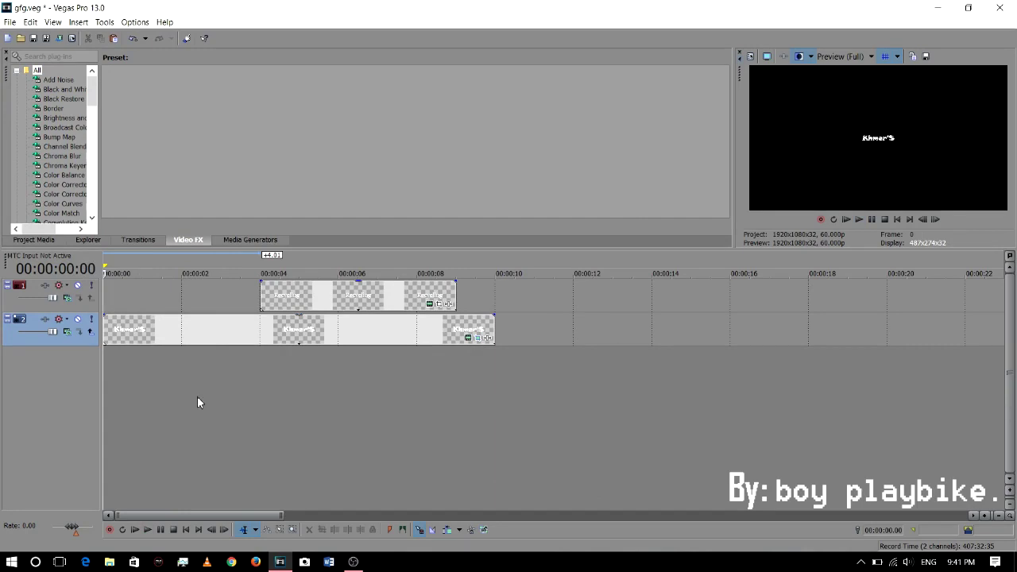
# At 00:00:02.26, move the "Khmer'S" event's Pan/Crop frame to a center of about X 1,458, Y 890, shifting the title up and left.
pyautogui.click(197, 402)
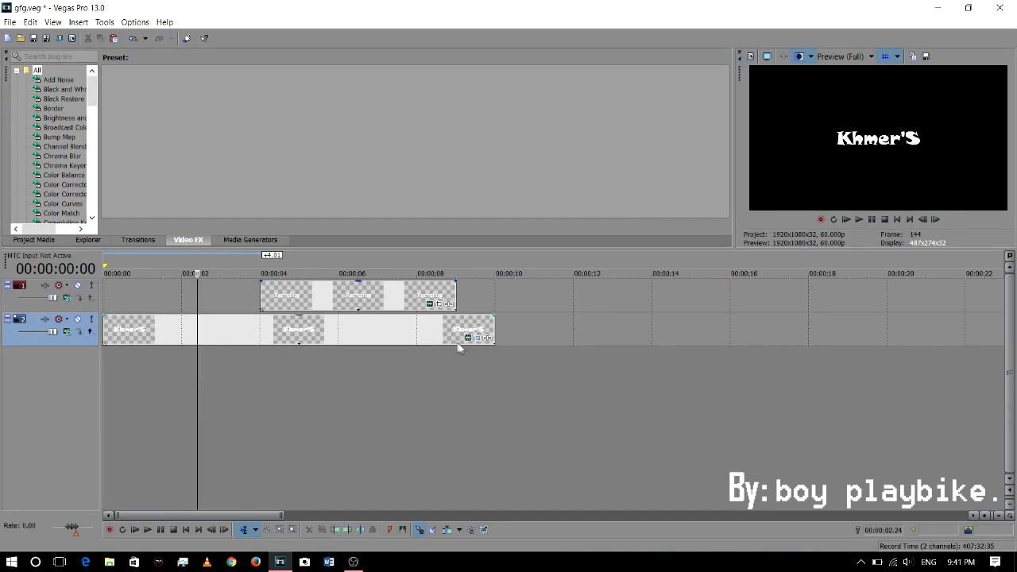
pyautogui.click(194, 409)
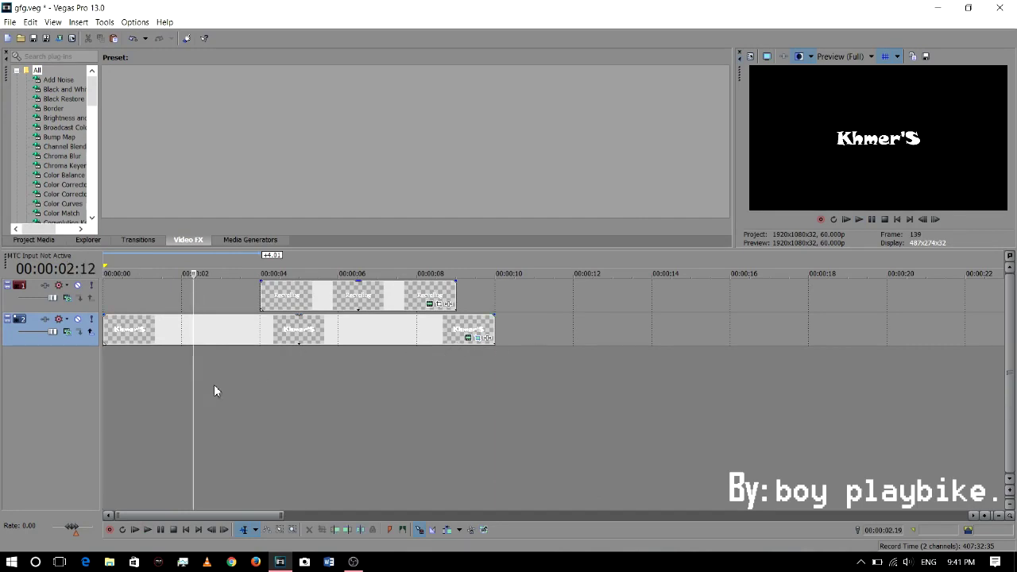
pyautogui.click(198, 401)
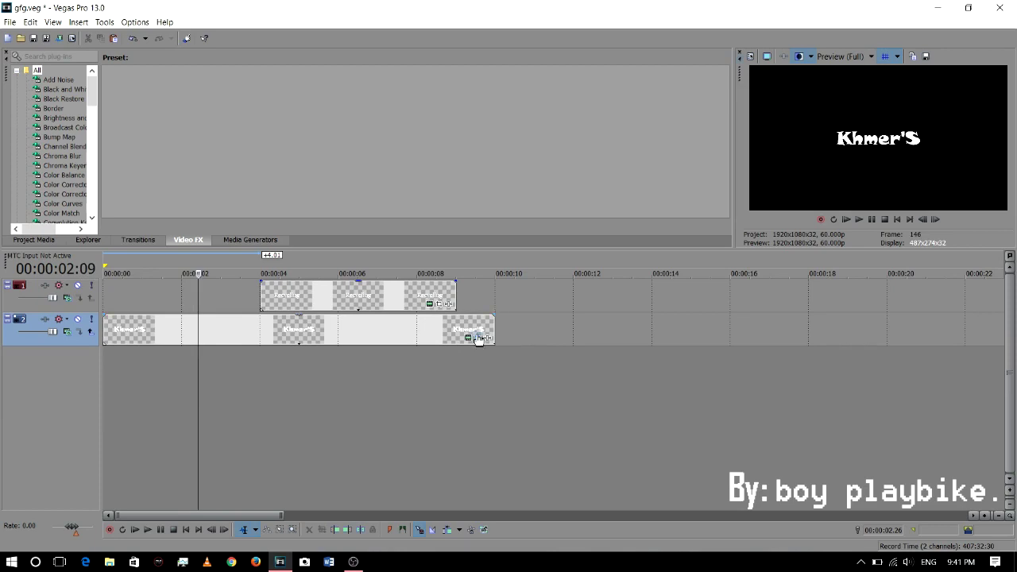
pyautogui.click(479, 337)
pyautogui.scroll(-6, 326, 296)
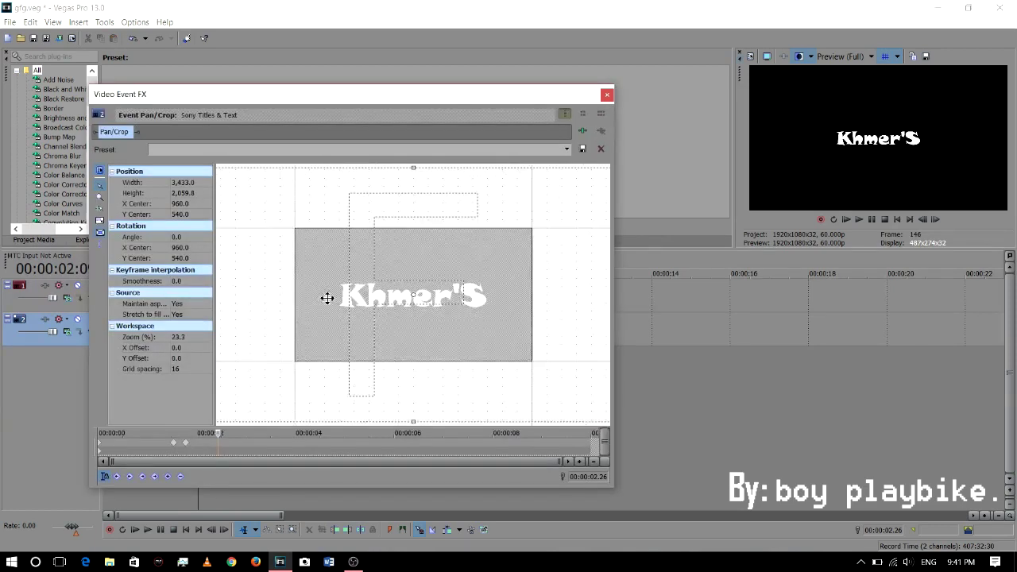
pyautogui.moveTo(335, 292); pyautogui.dragTo(392, 292)
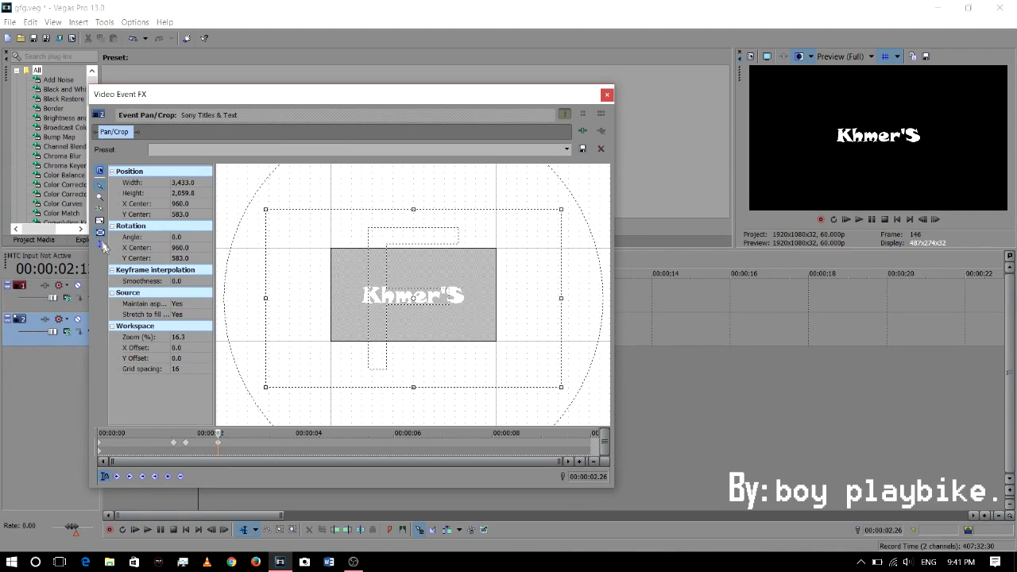
pyautogui.moveTo(309, 279); pyautogui.dragTo(351, 305)
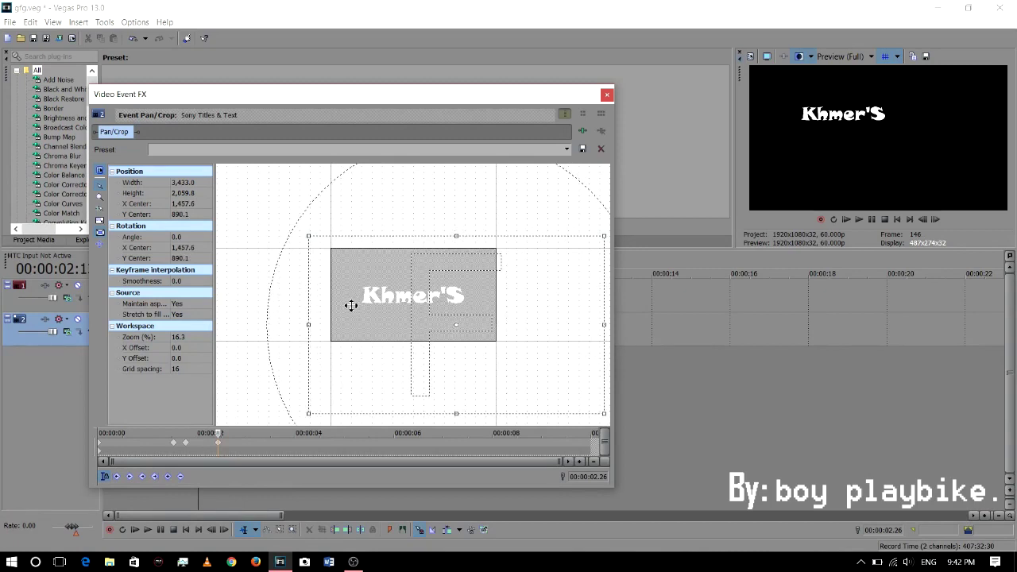
# Close the "Khmer'S" event's Pan/Crop settings, switch to the Slip Tool and play back both titles from the timeline start.
pyautogui.click(607, 94)
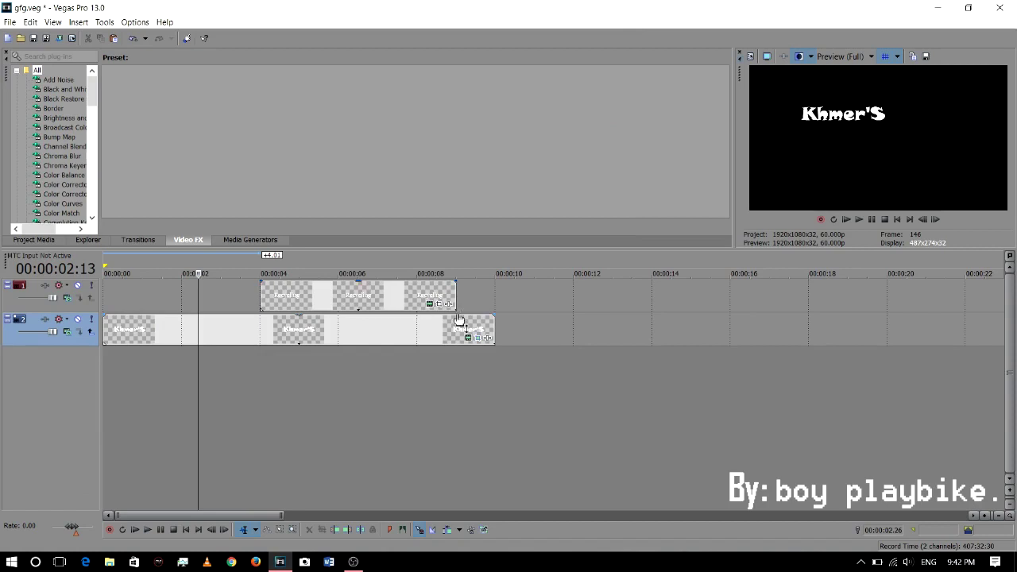
pyautogui.click(255, 530)
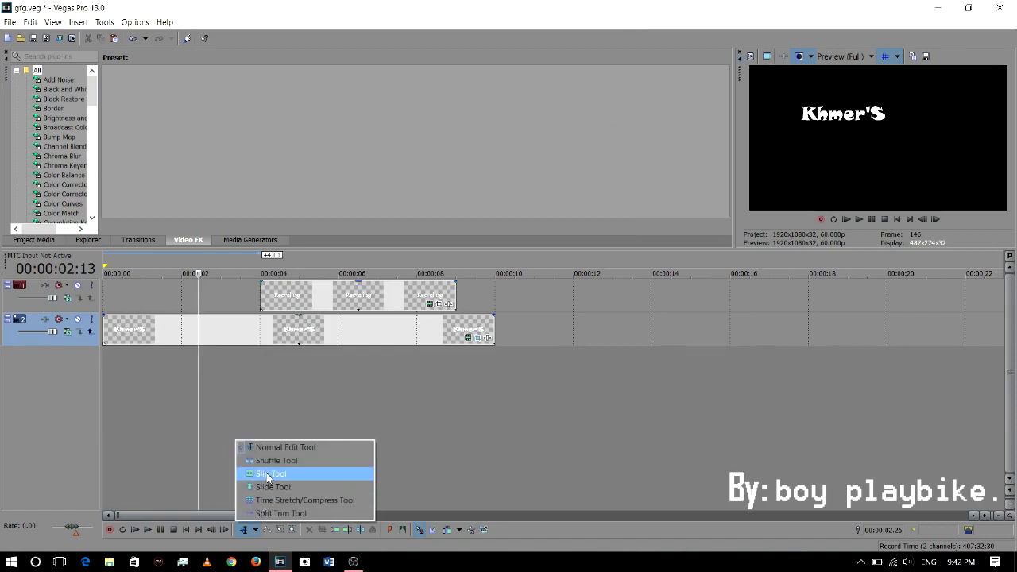
pyautogui.click(269, 474)
pyautogui.press('space')
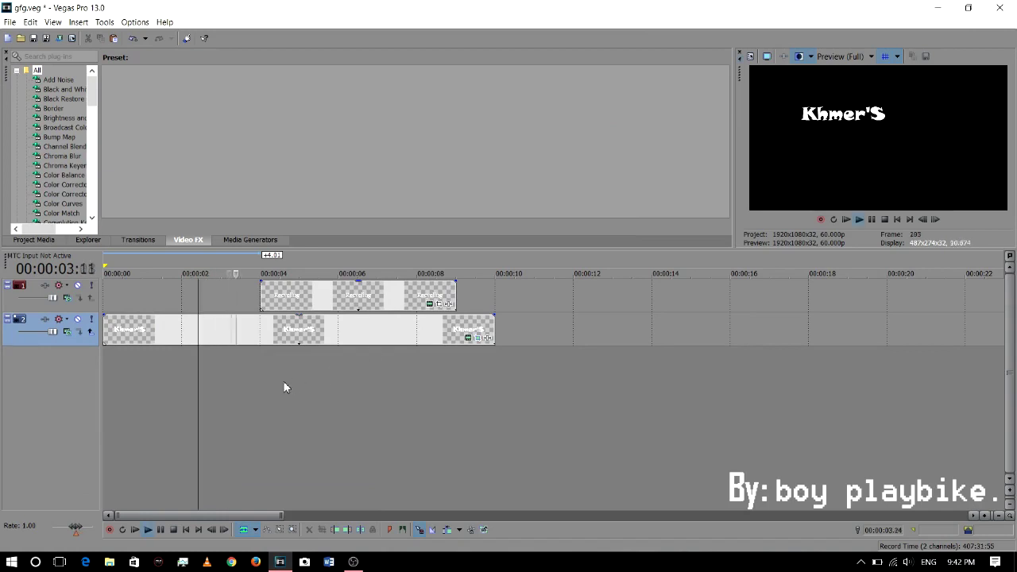
pyautogui.click(109, 432)
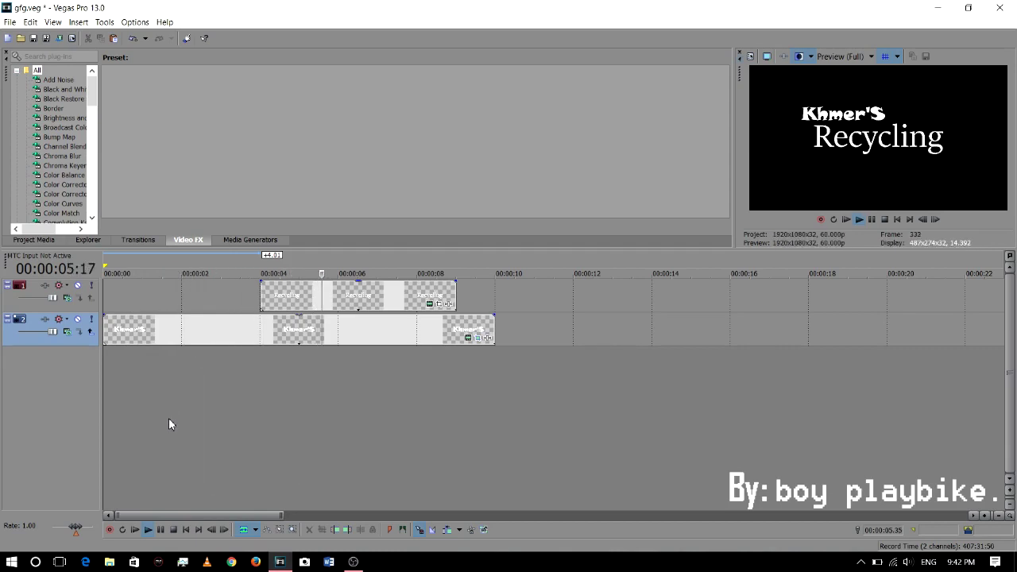
pyautogui.press('space')
pyautogui.press('space')
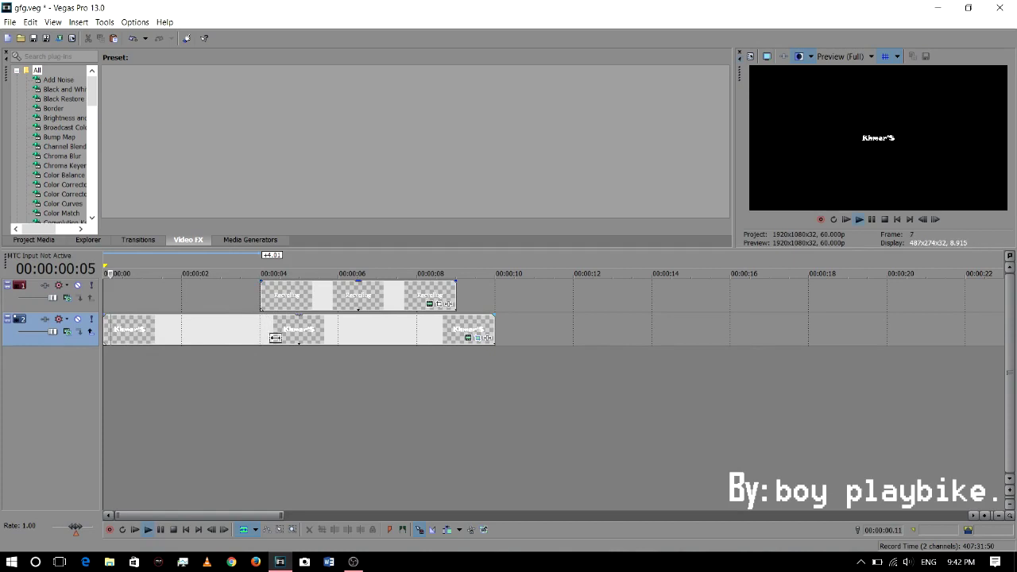
pyautogui.press('space')
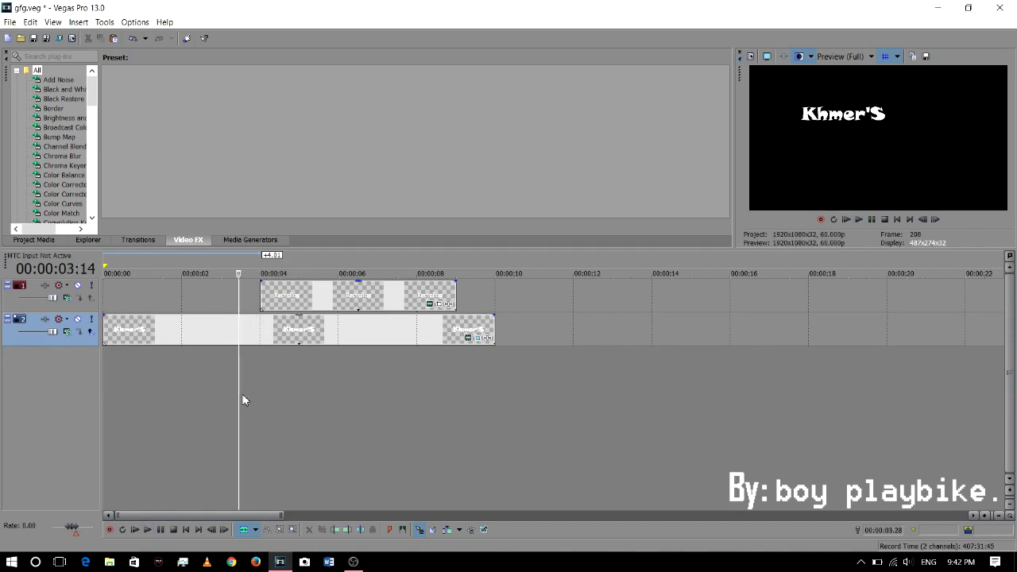
# With the Normal Edit Tool, move the "Recycling" event earlier to start at about 00:00:02.20, as the "Khmer'S" title finishes moving.
pyautogui.click(227, 404)
pyautogui.click(207, 406)
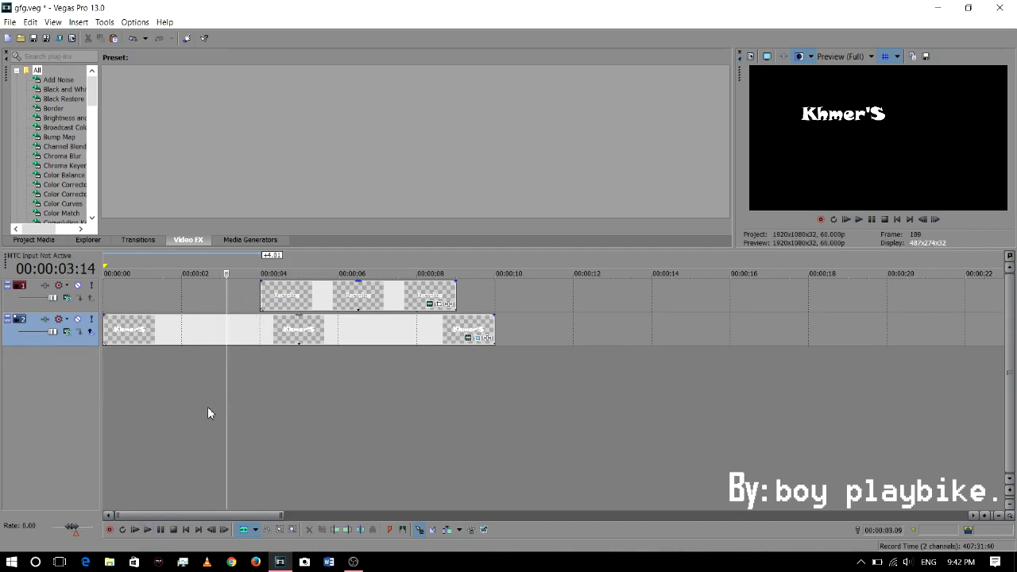
pyautogui.click(199, 413)
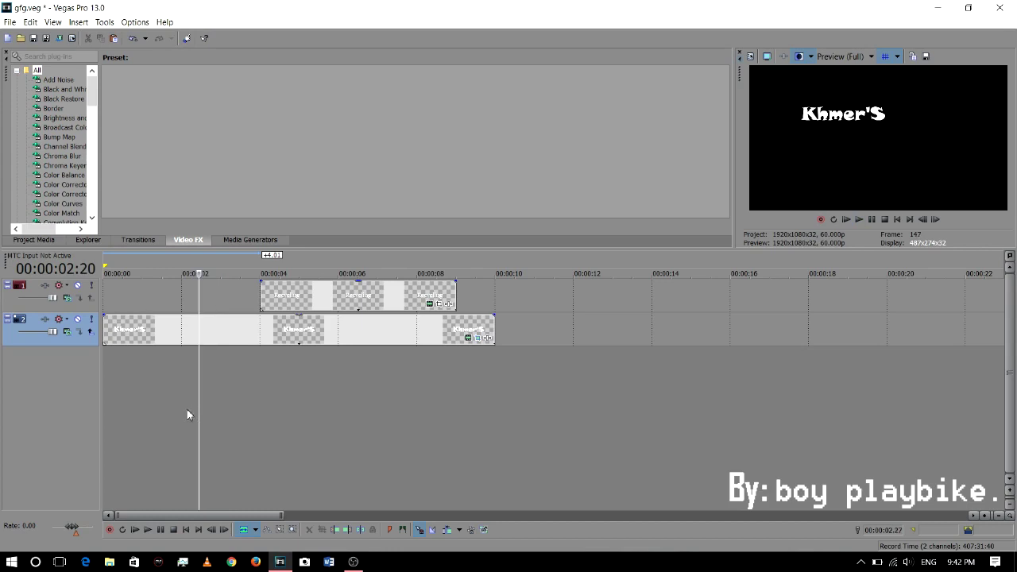
pyautogui.click(183, 415)
pyautogui.press('space')
pyautogui.click(199, 407)
pyautogui.press('space')
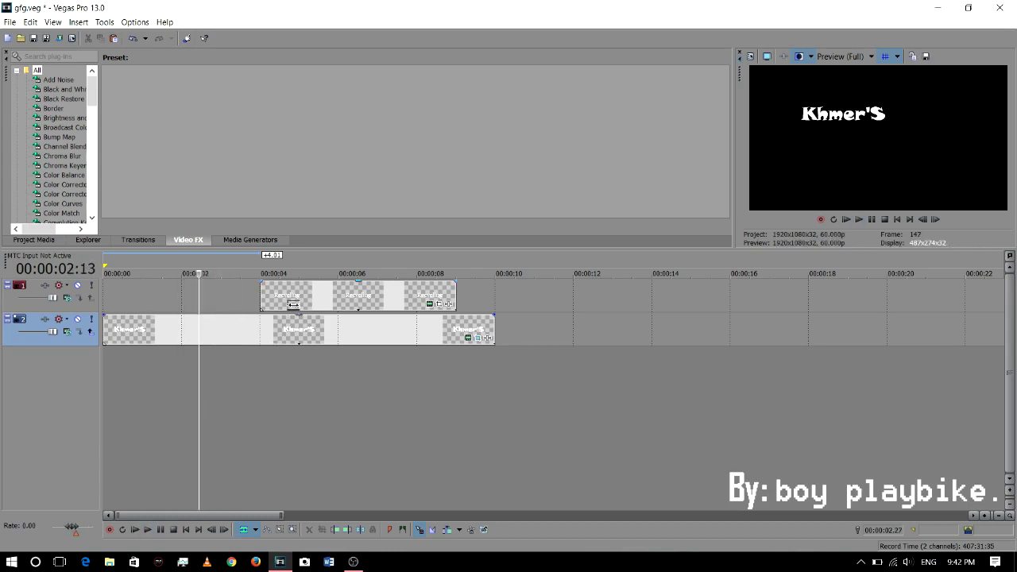
pyautogui.click(255, 530)
pyautogui.click(263, 448)
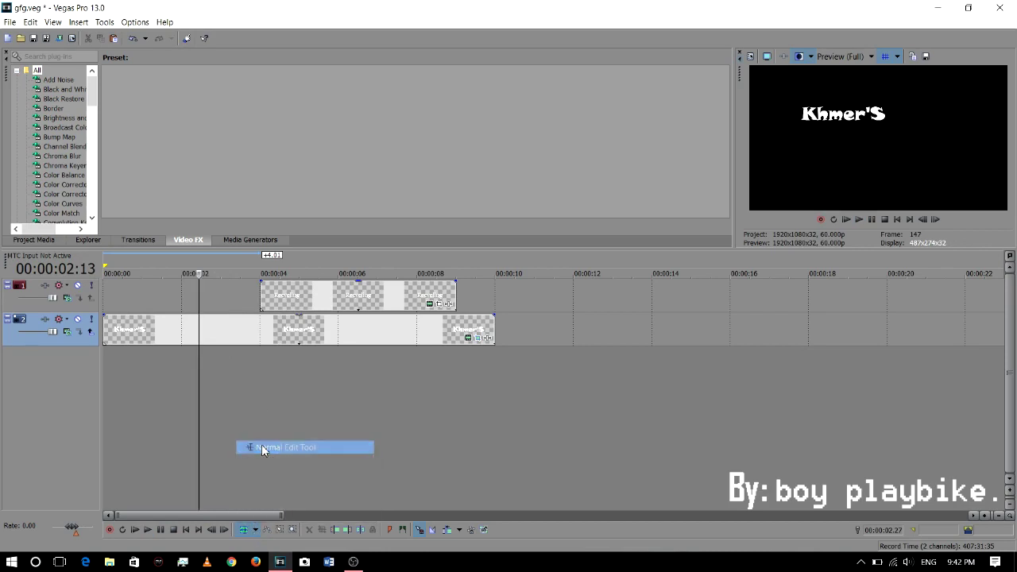
pyautogui.moveTo(300, 307); pyautogui.dragTo(235, 308)
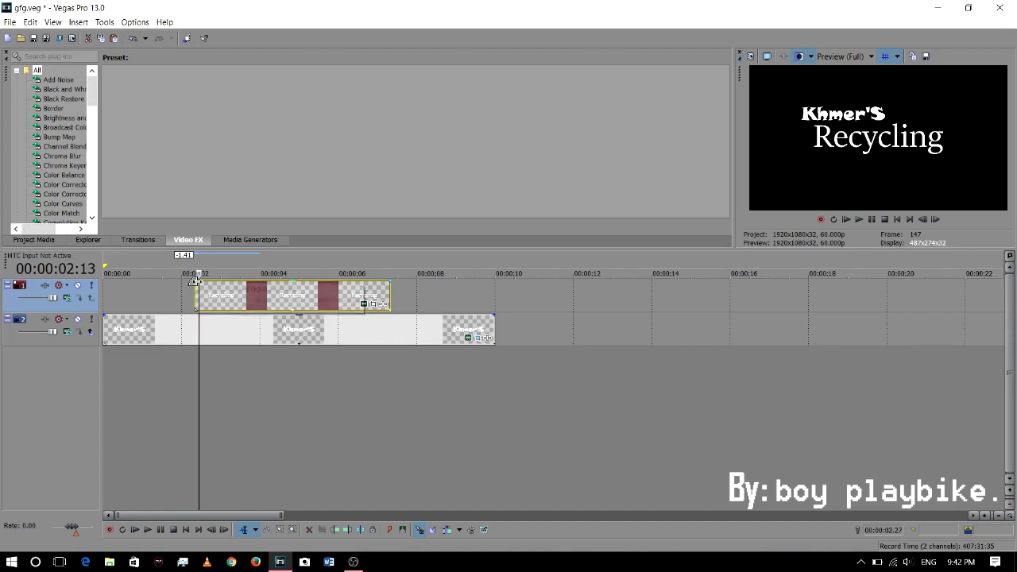
# Play back from about 00:00:01.35 to check the "Recycling" title's entrance against the "Khmer'S" movement.
pyautogui.click(165, 396)
pyautogui.press('space')
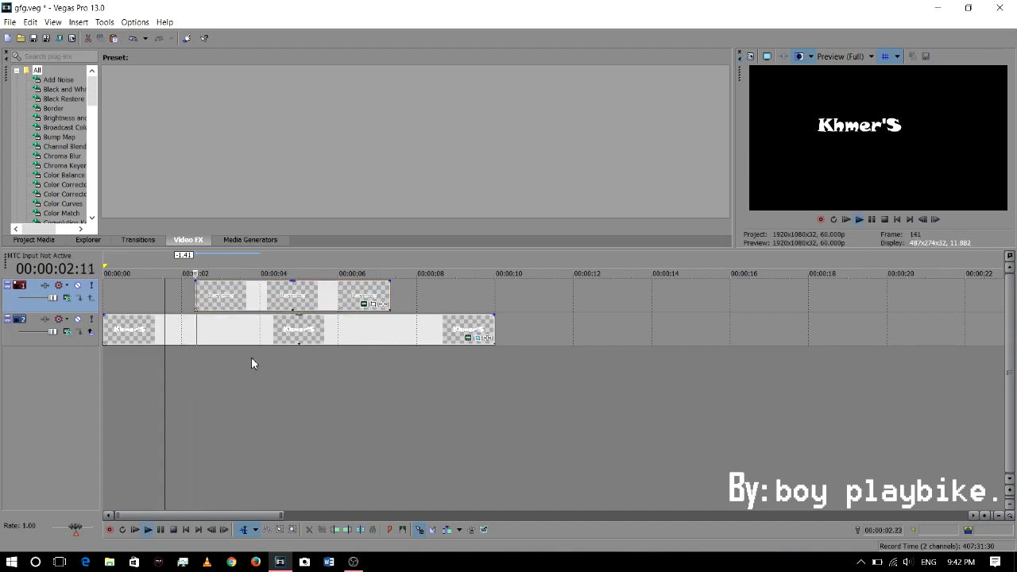
pyautogui.press('space')
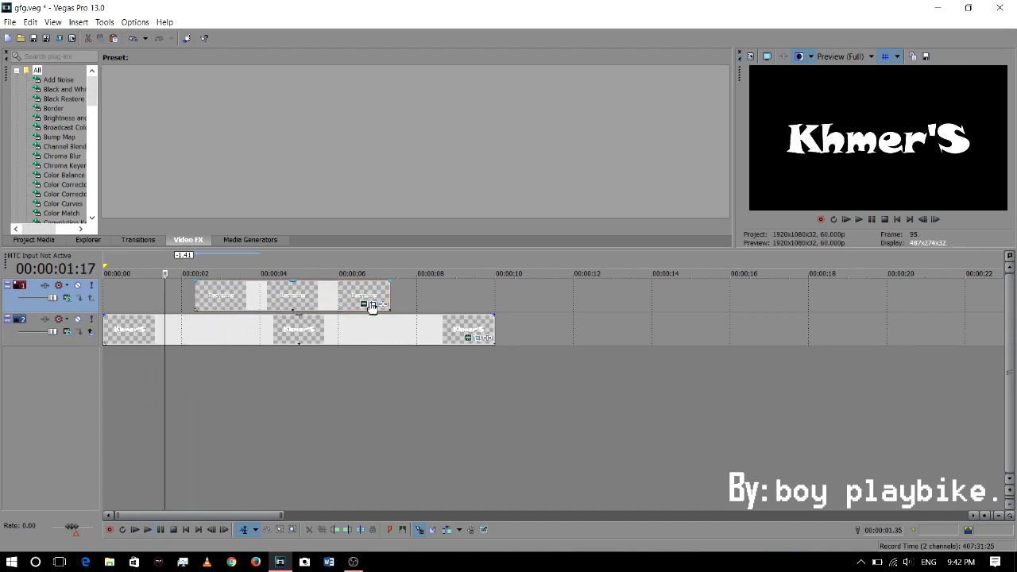
# Enlarge the "Recycling" event's Pan/Crop frame to about 3,995 by 2,281, centered near X 786, Y 587, placing the smaller title beneath "Khmer'S".
pyautogui.click(194, 377)
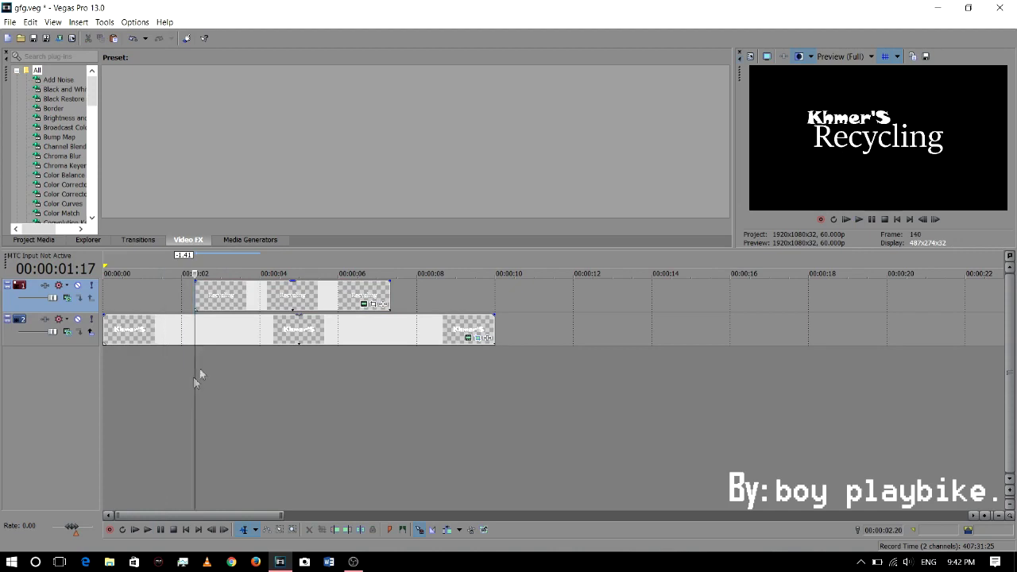
pyautogui.click(374, 305)
pyautogui.scroll(-5, 382, 288)
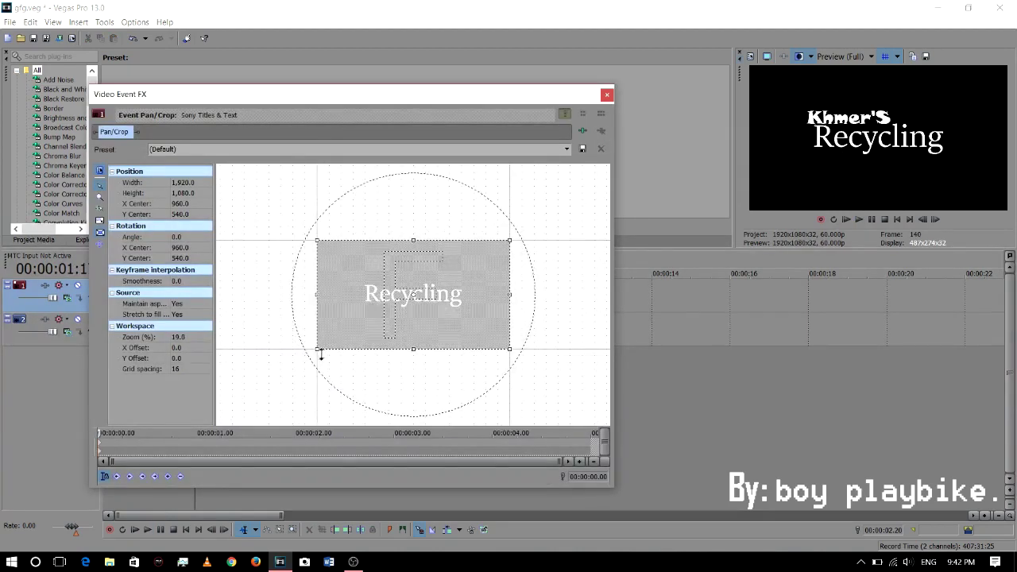
pyautogui.moveTo(318, 350); pyautogui.dragTo(243, 389)
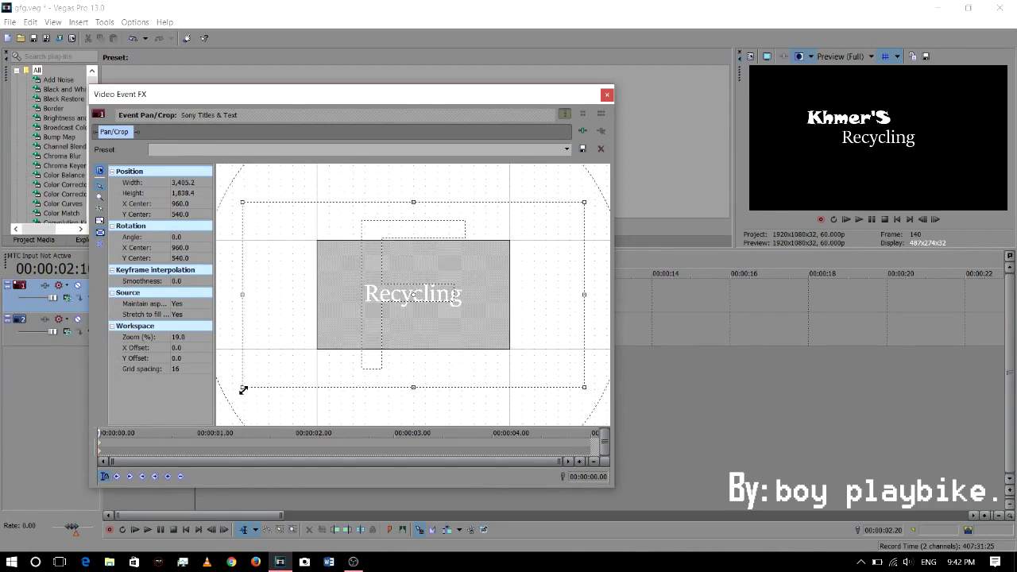
pyautogui.moveTo(340, 336)
pyautogui.mouseDown()
pyautogui.moveTo(356, 336)
pyautogui.moveTo(309, 342)
pyautogui.moveTo(329, 339)
pyautogui.mouseUp()
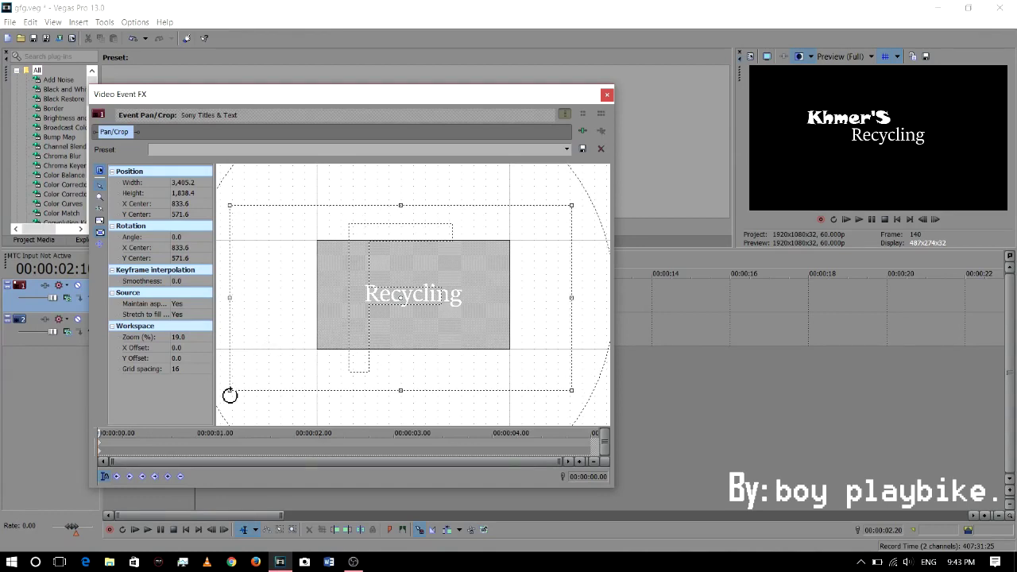
pyautogui.moveTo(230, 391); pyautogui.dragTo(202, 414)
pyautogui.moveTo(263, 369)
pyautogui.mouseDown()
pyautogui.moveTo(273, 370)
pyautogui.moveTo(238, 371)
pyautogui.moveTo(259, 369)
pyautogui.mouseUp()
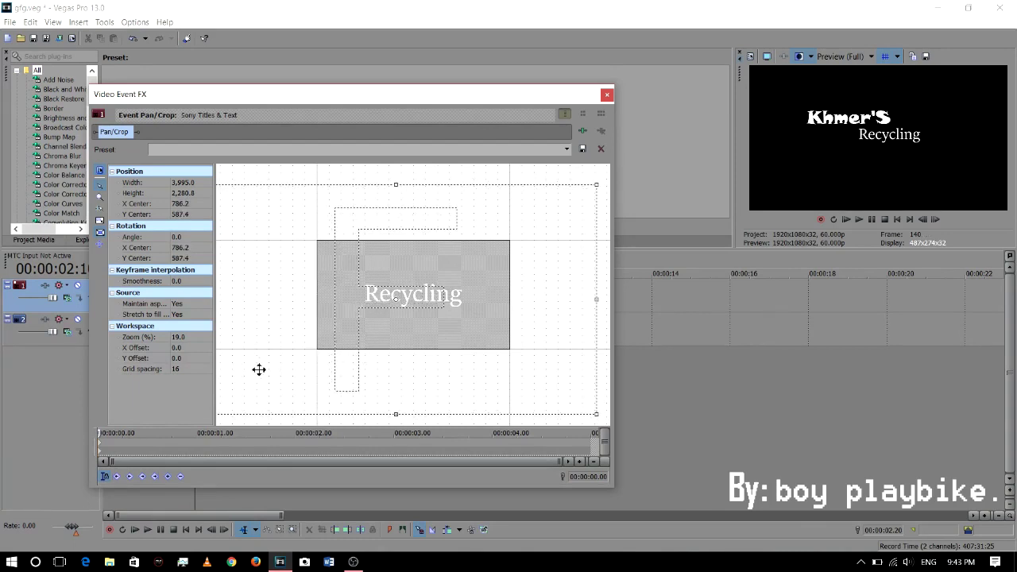
pyautogui.click(606, 96)
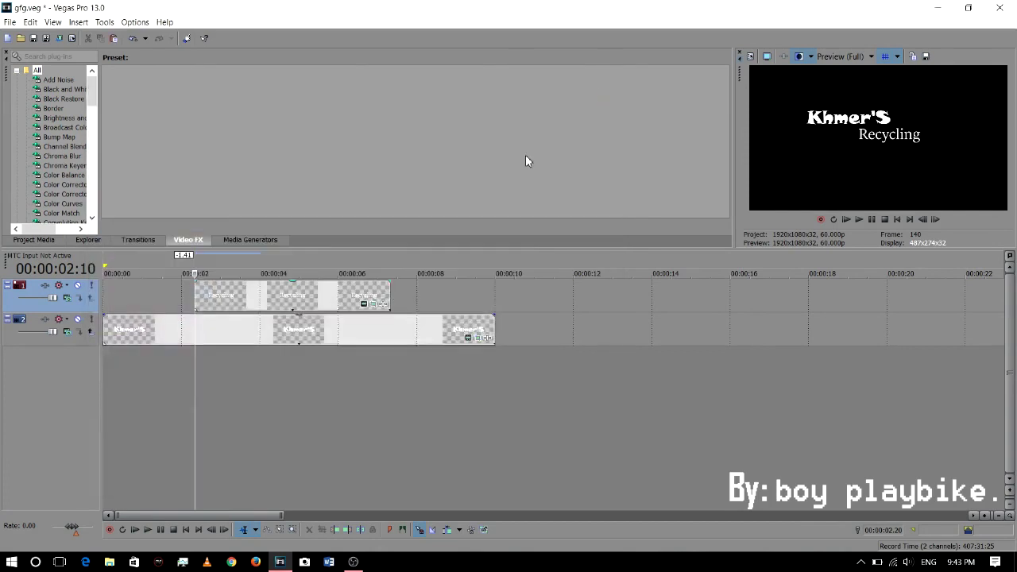
# Add a short fade-in to the start of the "Recycling" event and play it back from about 00:00:01.58.
pyautogui.press('space')
pyautogui.press('space')
pyautogui.click(179, 379)
pyautogui.moveTo(197, 282); pyautogui.dragTo(224, 288)
pyautogui.press('space')
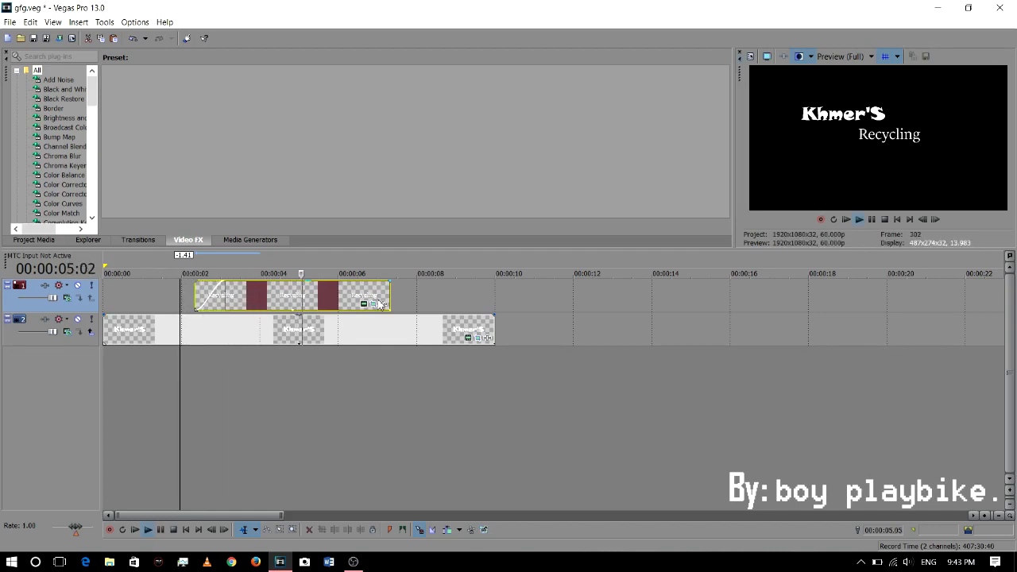
pyautogui.press('space')
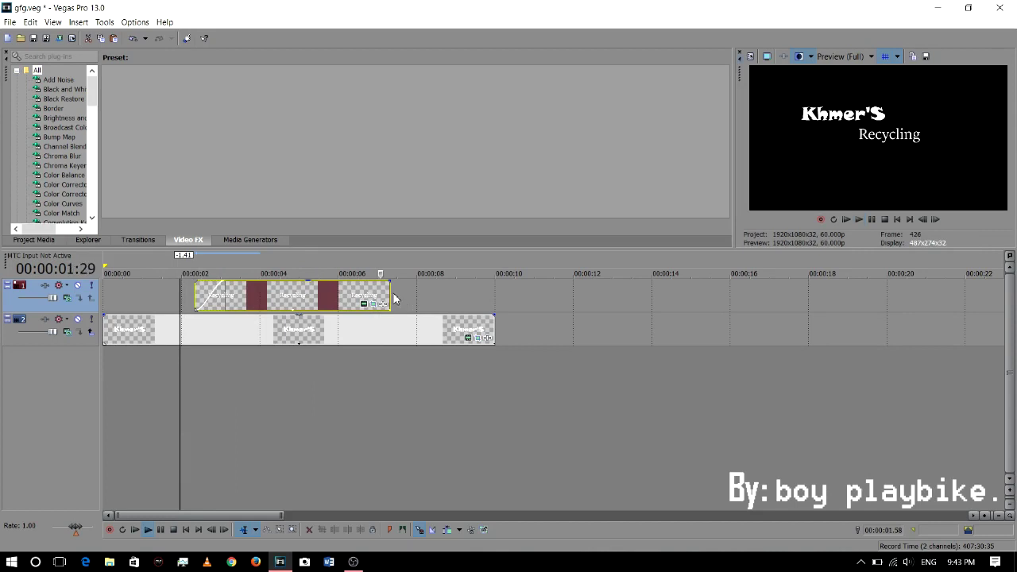
# With the Slip Tool, extend the end of the "Recycling" event to match the end of "Khmer'S", and play back the result.
pyautogui.click(256, 530)
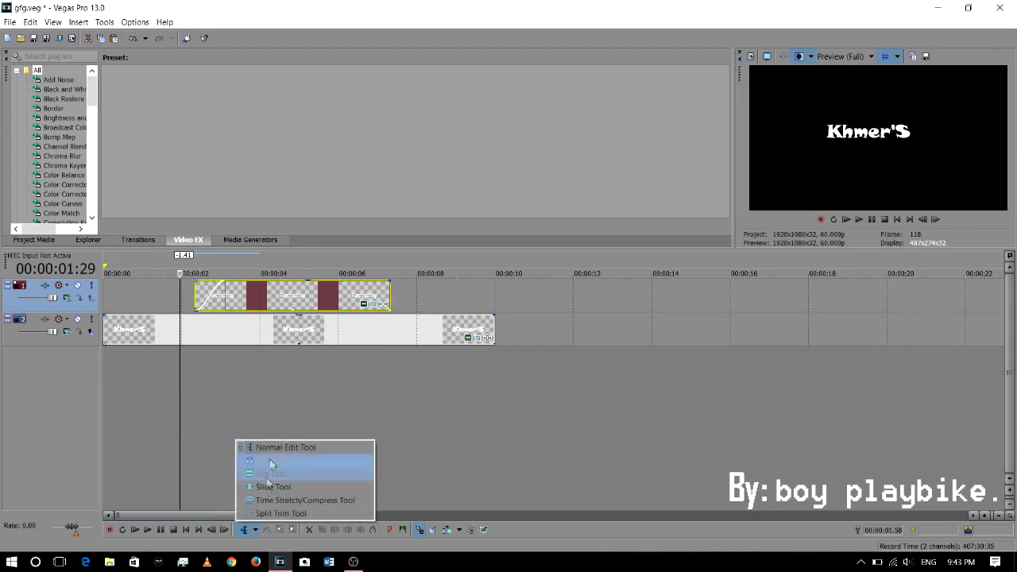
pyautogui.click(273, 460)
pyautogui.click(256, 530)
pyautogui.click(298, 475)
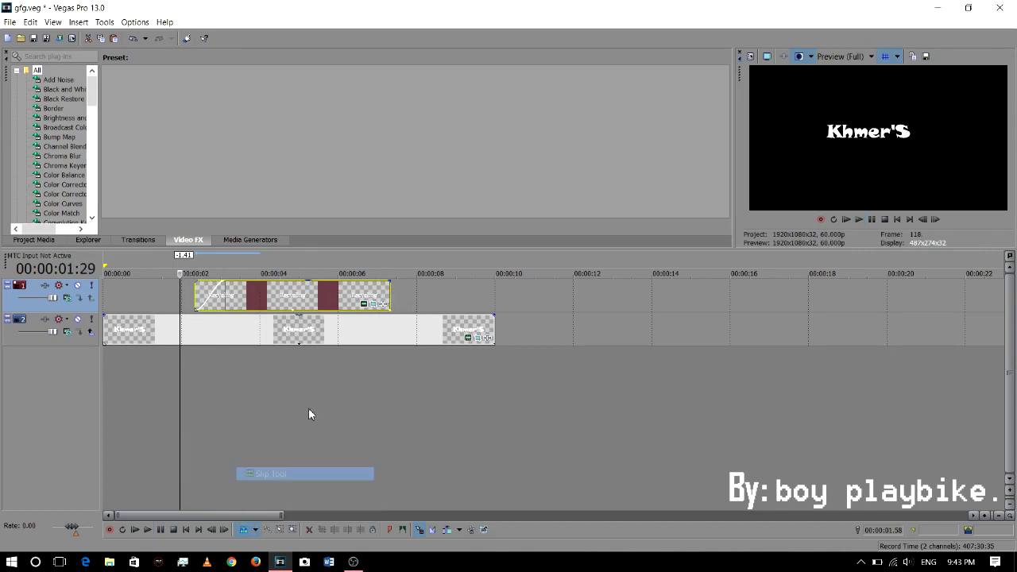
pyautogui.moveTo(391, 294); pyautogui.dragTo(494, 295)
pyautogui.press('space')
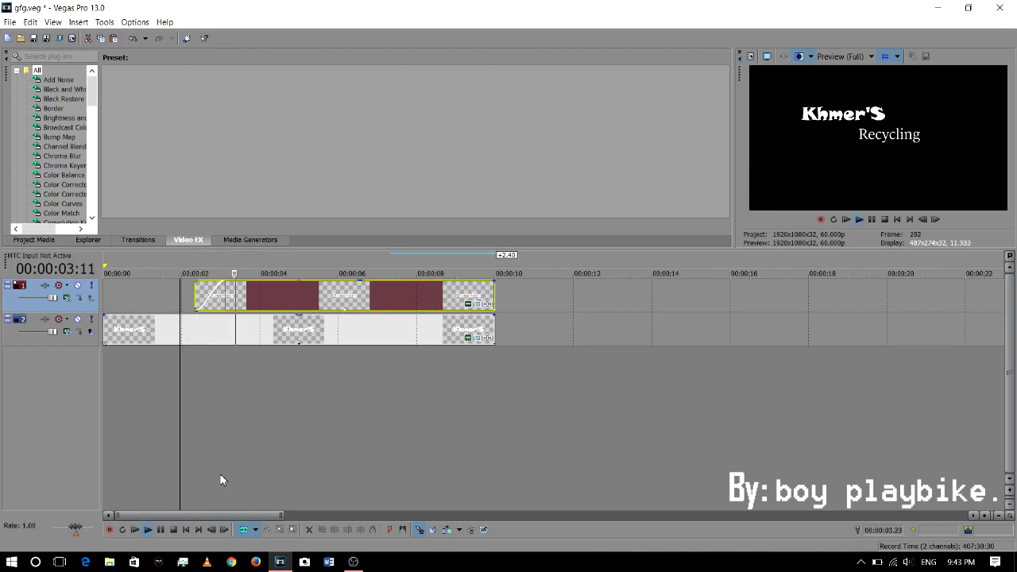
pyautogui.press('space')
# Insert a new video track and place the Untitled-1 tools image from the Desktop's logo folder on it at about 00:00:05.
pyautogui.rightClick(200, 392)
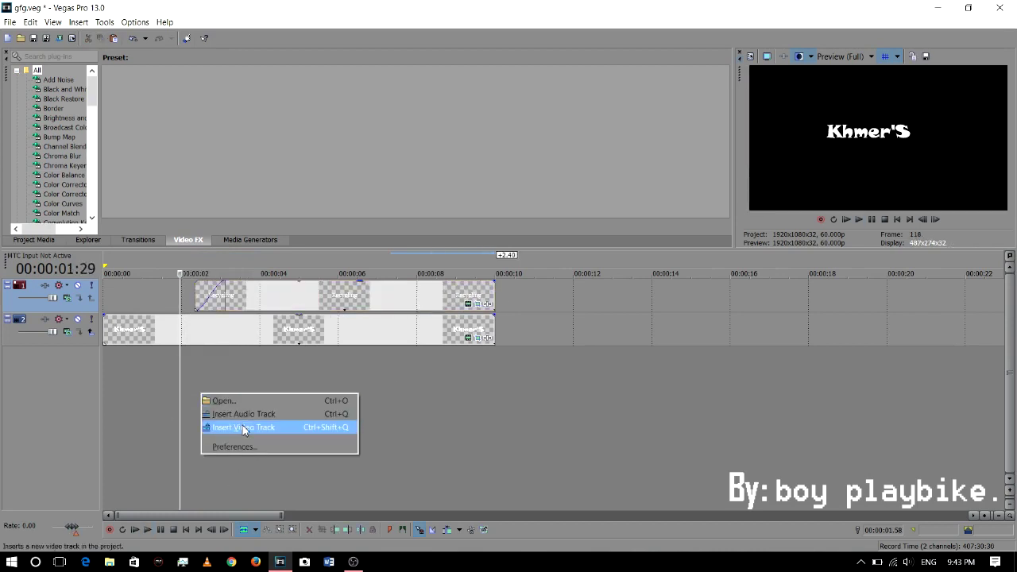
pyautogui.click(242, 428)
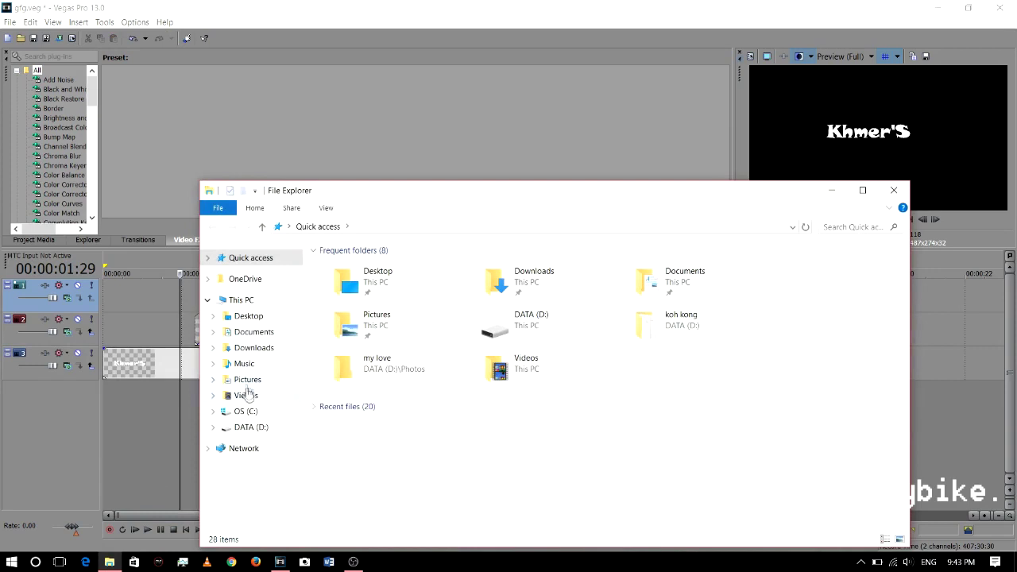
pyautogui.click(258, 318)
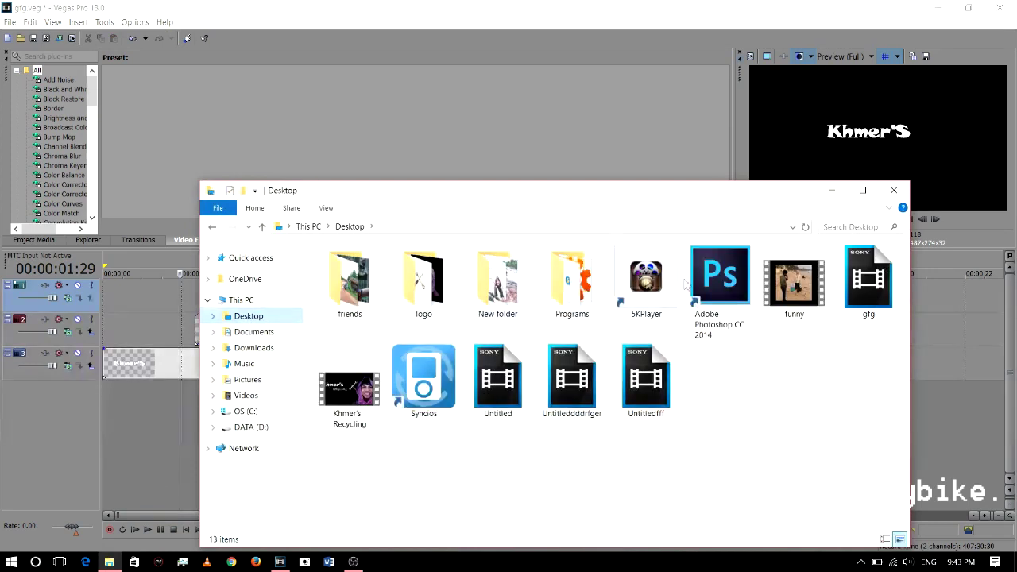
pyautogui.doubleClick(437, 294)
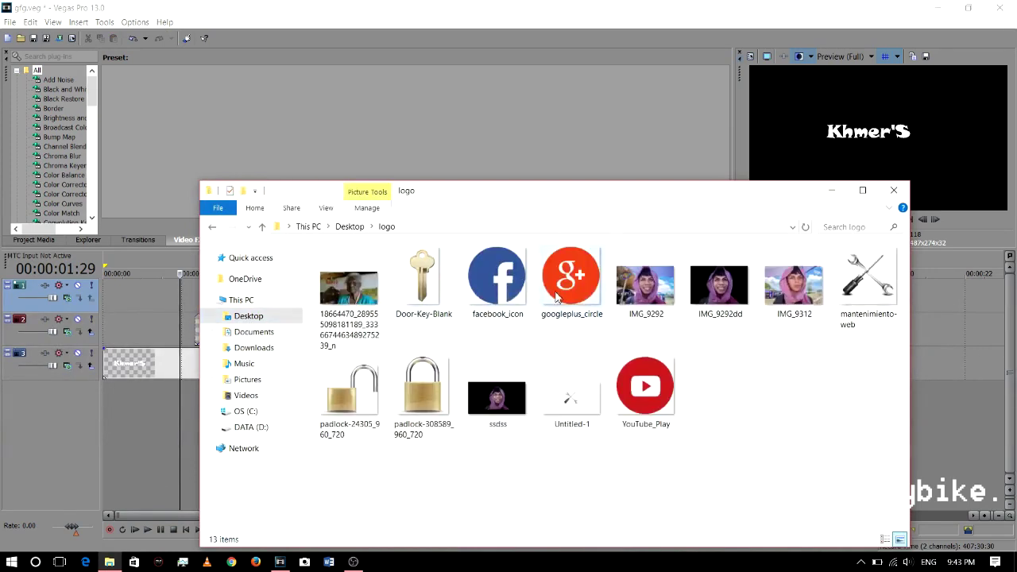
pyautogui.moveTo(564, 401); pyautogui.dragTo(304, 294)
# Play back the titles to find the entry point and extend the tools image event's start back to 00:00:03.59.
pyautogui.click(276, 430)
pyautogui.press('space')
pyautogui.click(202, 424)
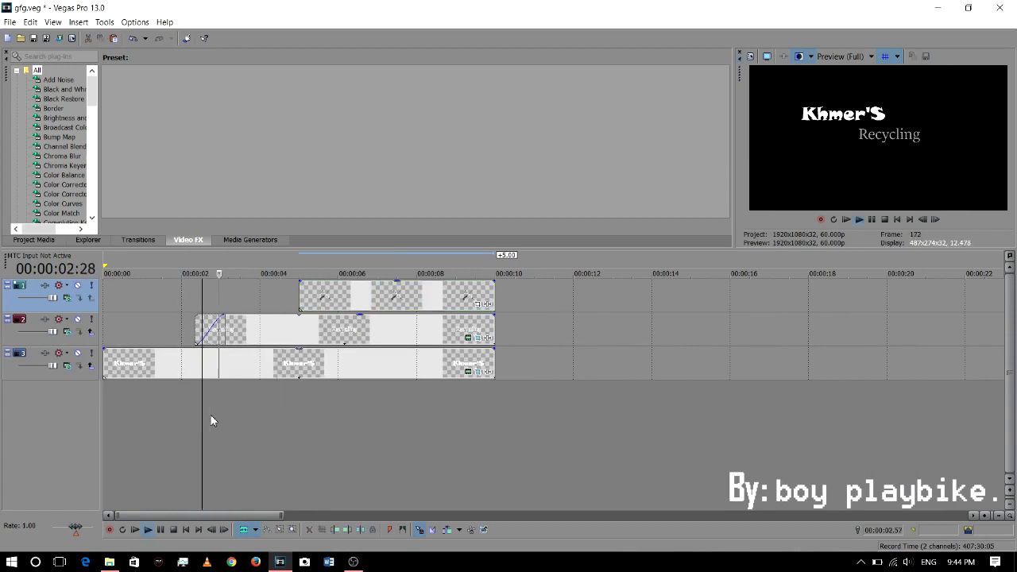
pyautogui.press('space')
pyautogui.click(259, 419)
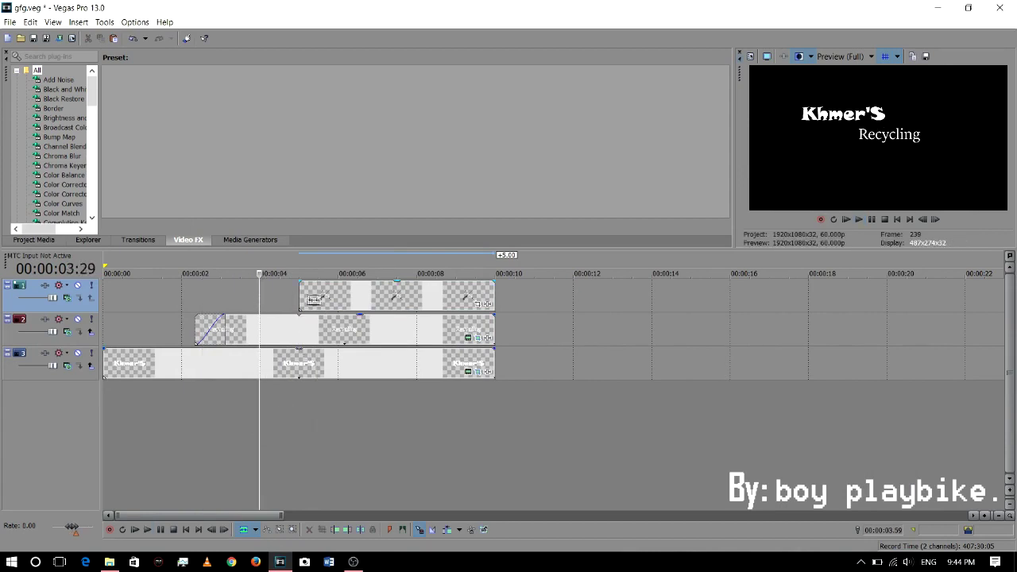
pyautogui.moveTo(302, 296); pyautogui.dragTo(259, 297)
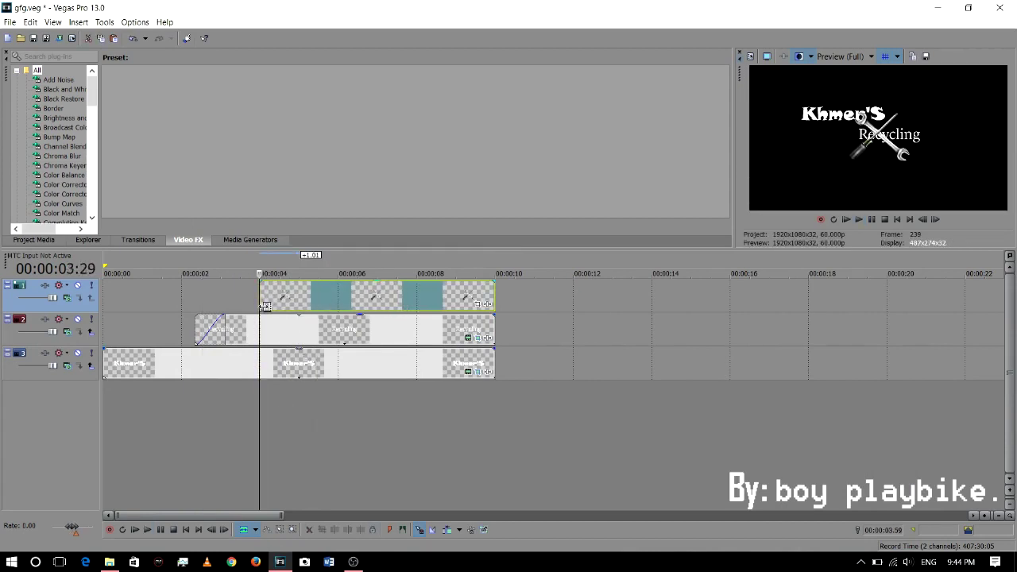
# With the Normal Edit Tool active, shrink the tools image's starting Pan/Crop frame to about 1,065.8 wide by 444.3 high.
pyautogui.click(256, 530)
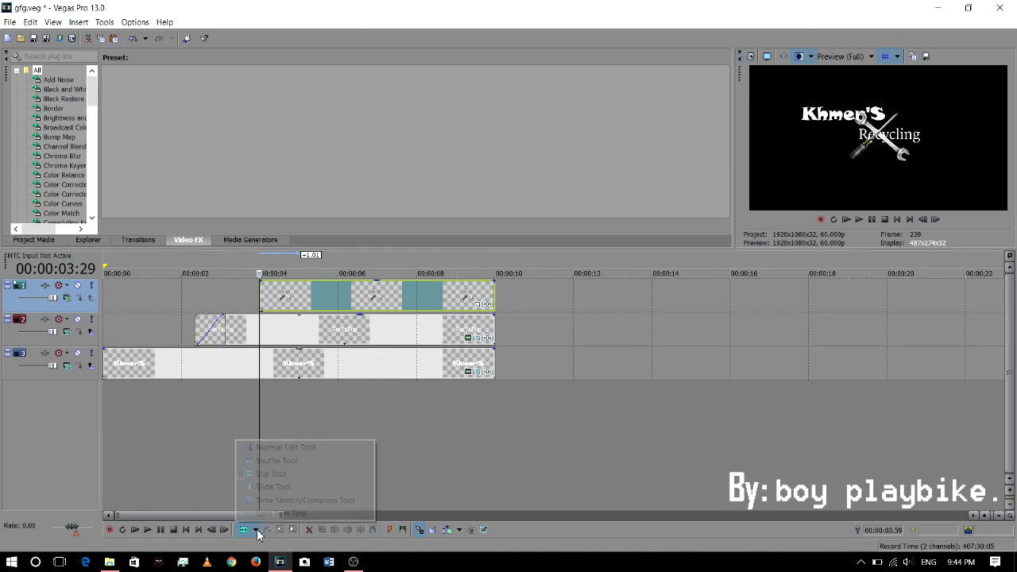
pyautogui.click(275, 446)
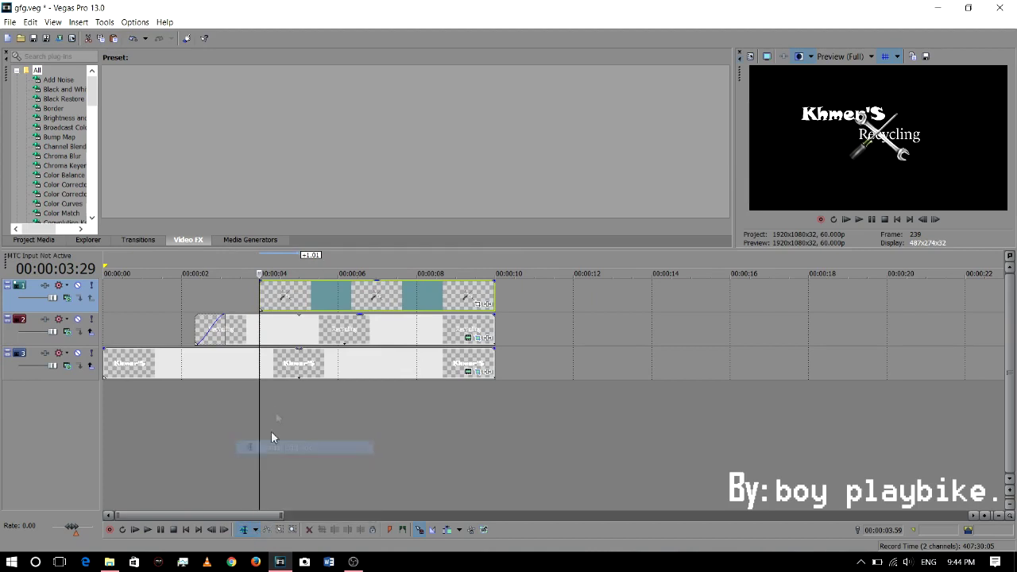
pyautogui.click(480, 305)
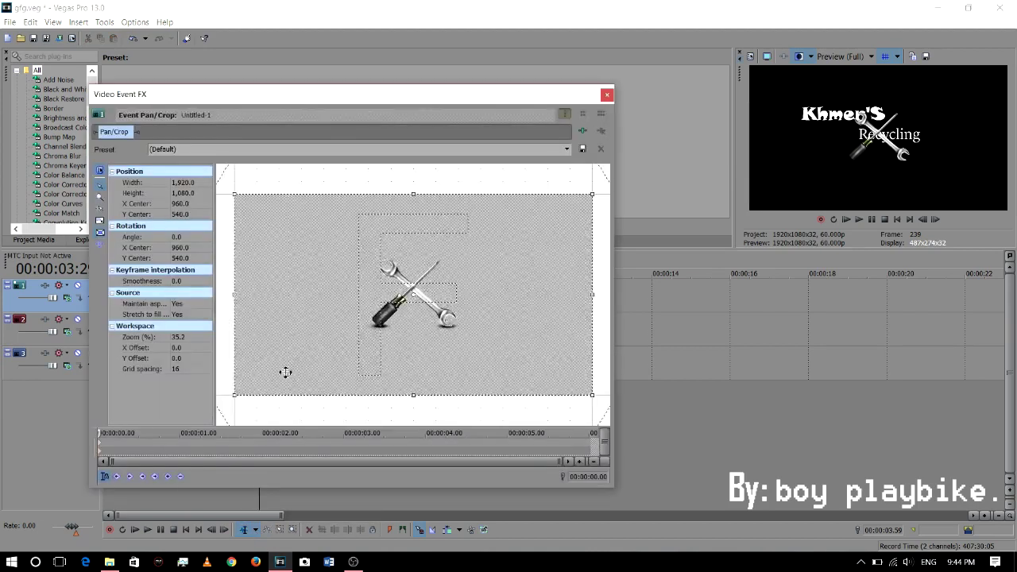
pyautogui.moveTo(258, 382); pyautogui.dragTo(299, 359)
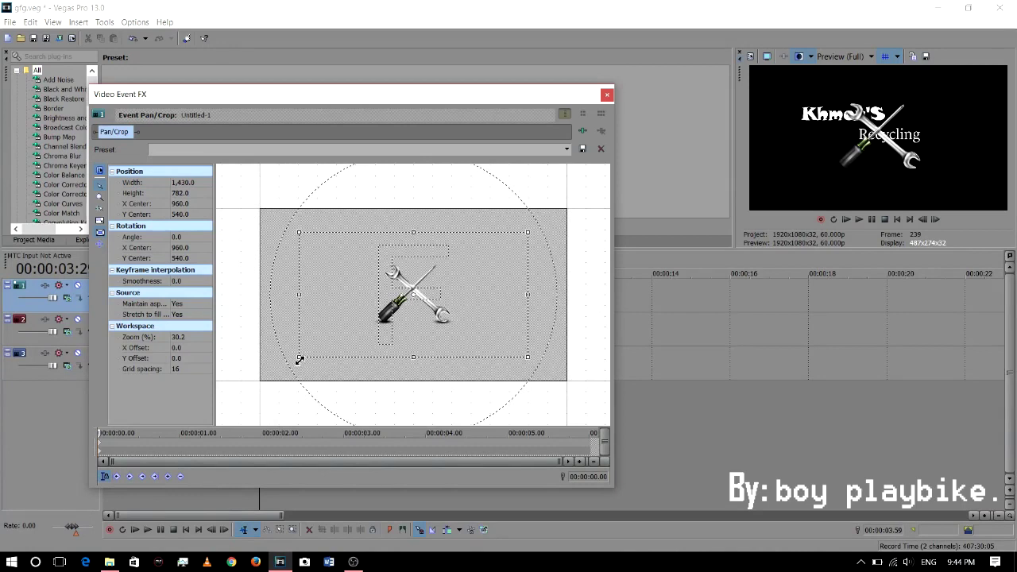
pyautogui.moveTo(300, 359); pyautogui.dragTo(329, 332)
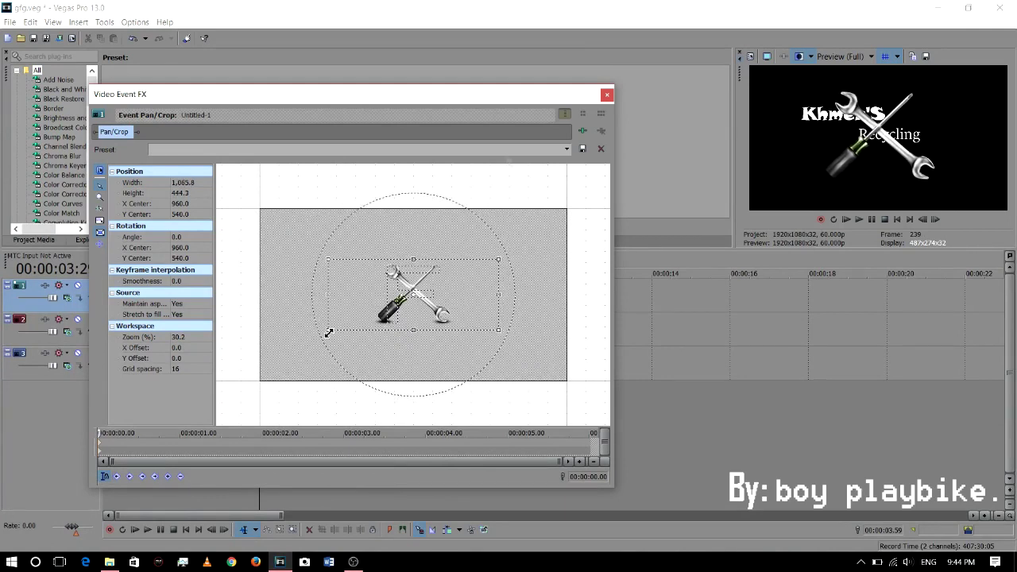
pyautogui.click(606, 96)
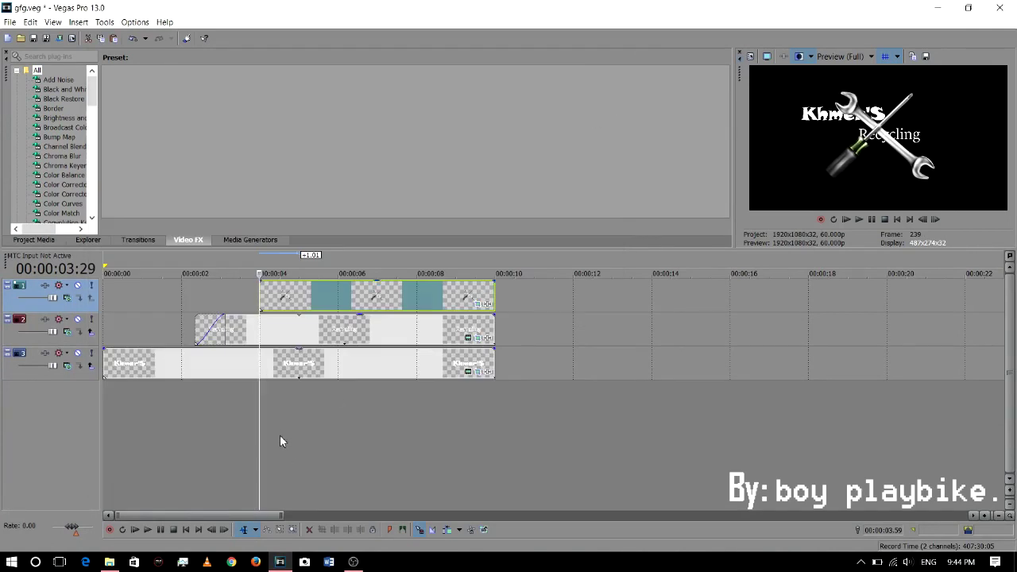
# At 00:00:04.31, keyframe the tools image's Pan/Crop with a rotation of about -59.3 and a frame height of about 595.8.
pyautogui.scroll(3, 284, 425)
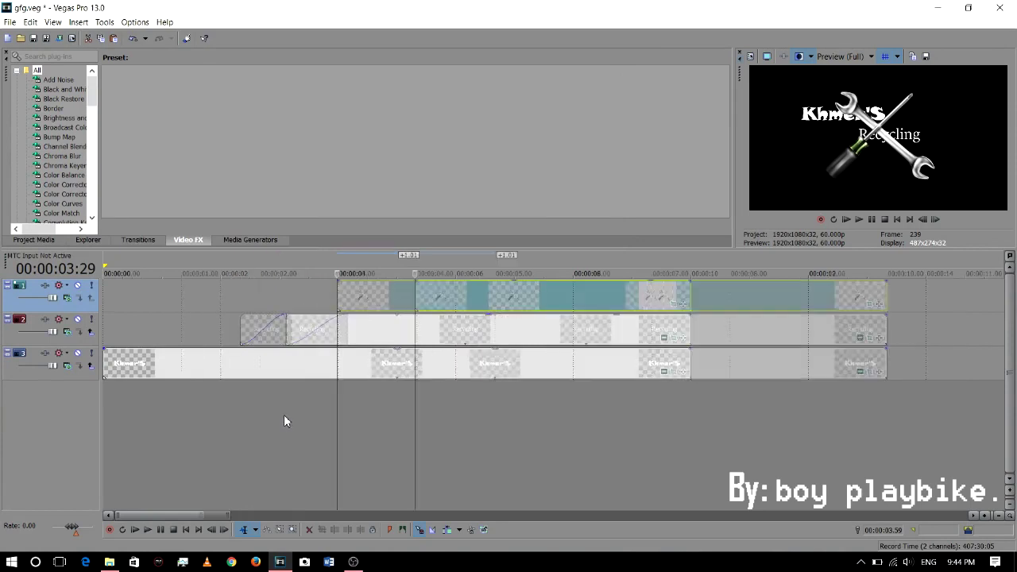
pyautogui.click(370, 406)
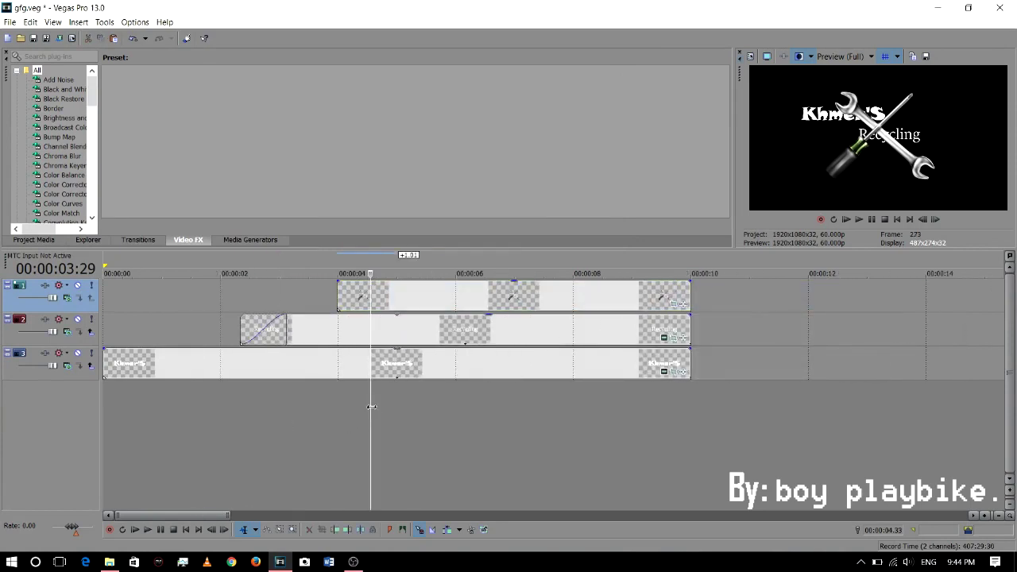
pyautogui.press('Left')
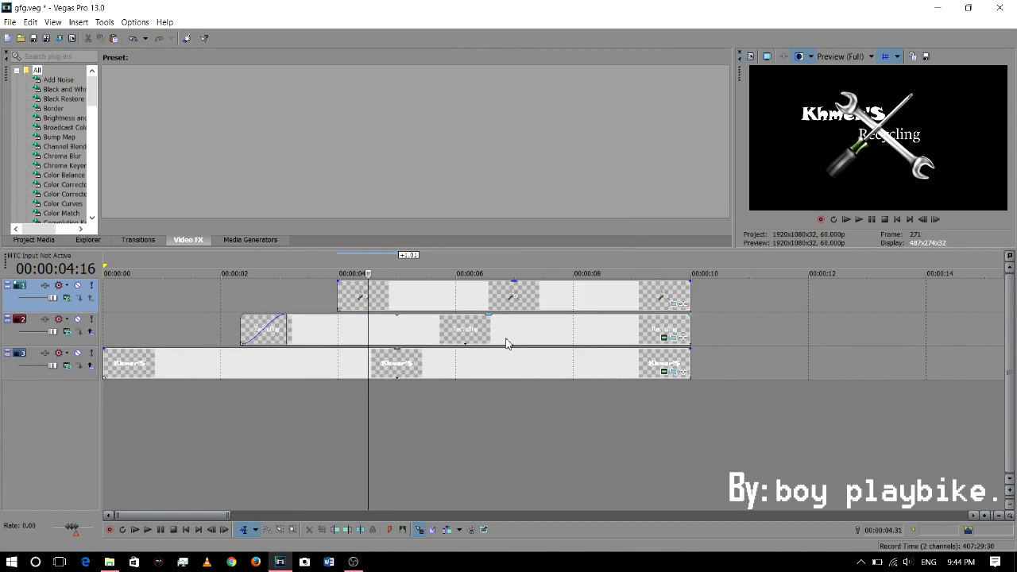
pyautogui.click(674, 306)
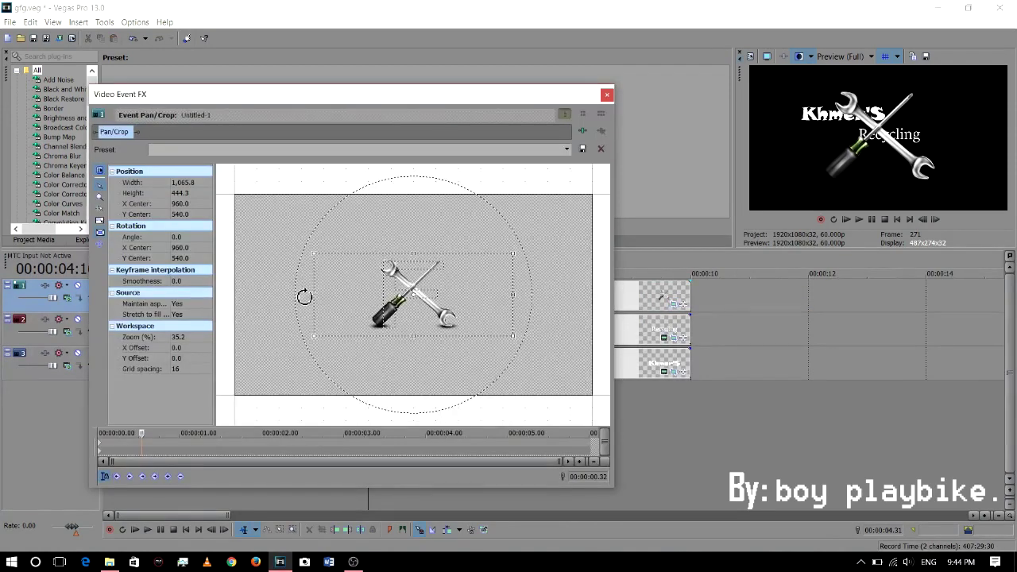
pyautogui.moveTo(305, 295); pyautogui.dragTo(367, 406)
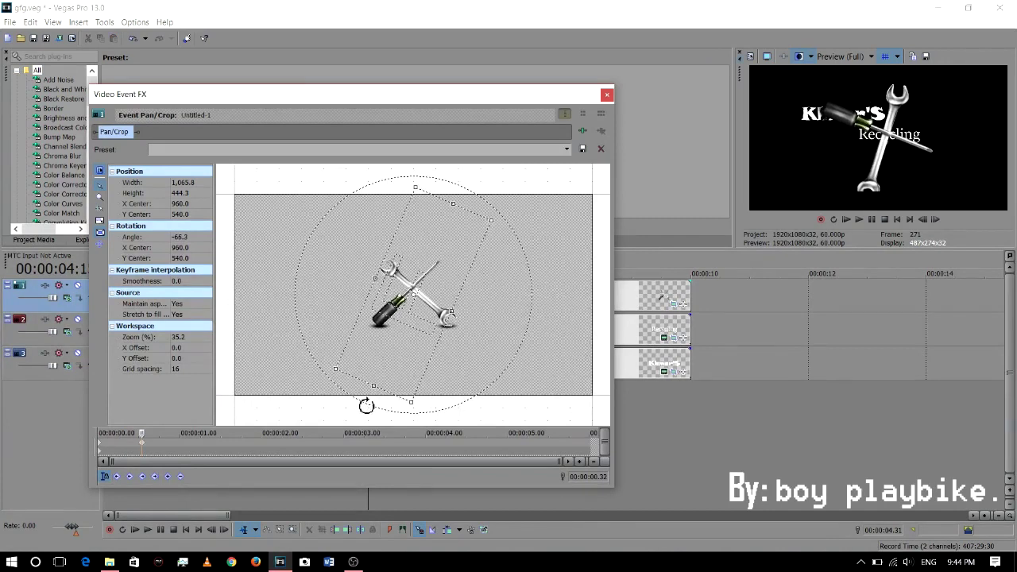
pyautogui.moveTo(451, 311); pyautogui.dragTo(463, 319)
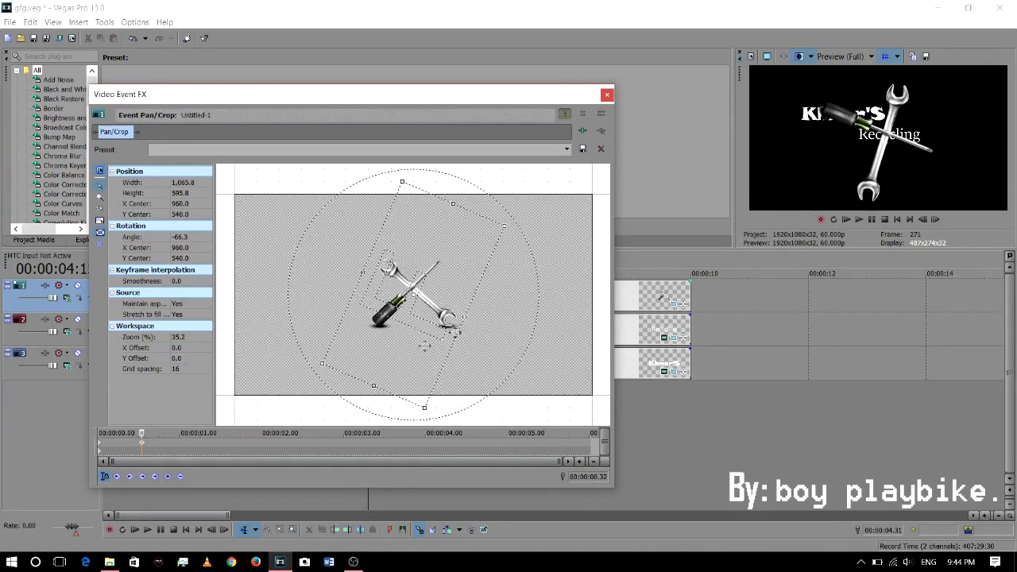
pyautogui.moveTo(372, 400); pyautogui.dragTo(360, 396)
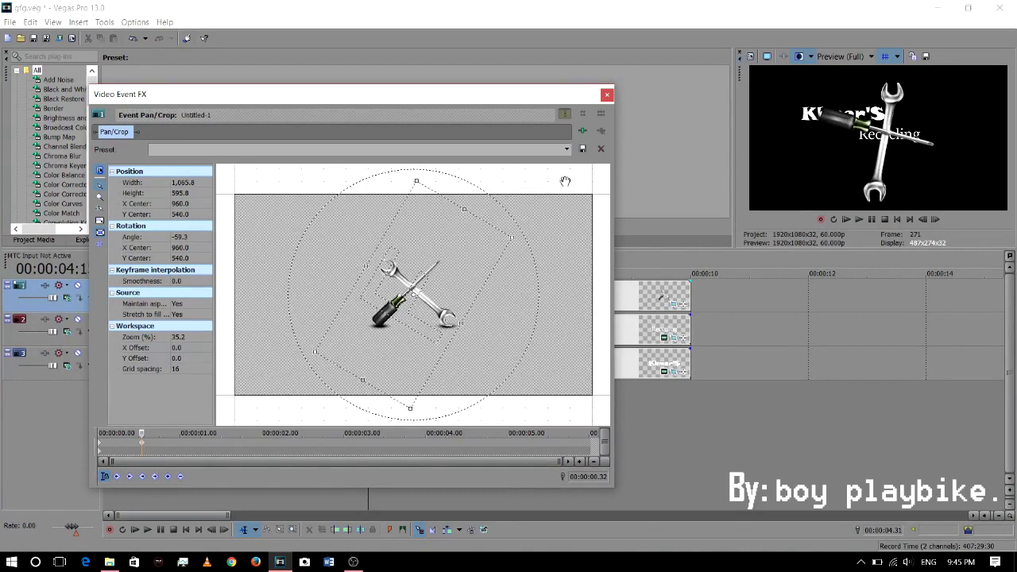
pyautogui.click(607, 95)
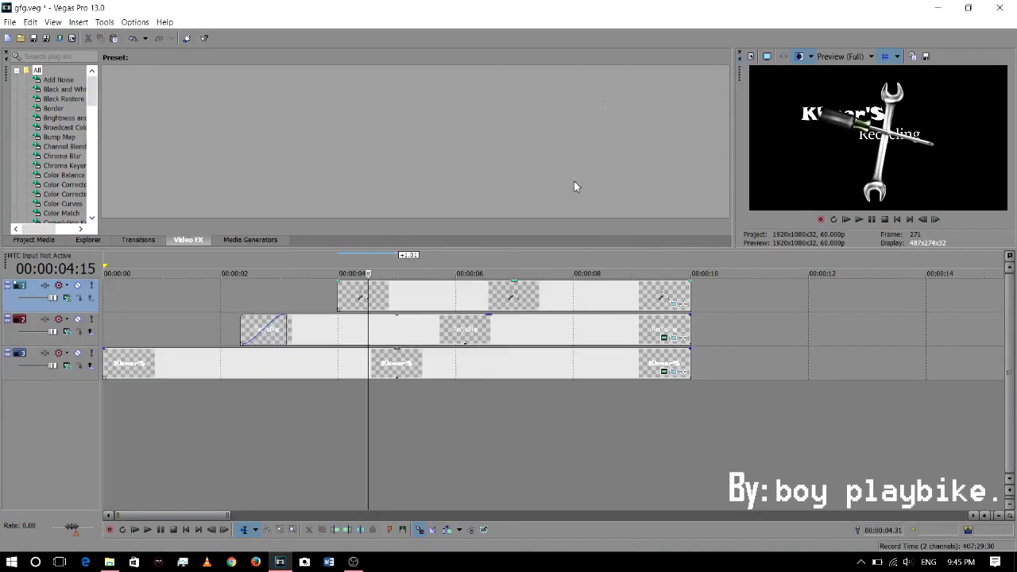
# Add a Pan/Crop keyframe to the tools image at 00:00:05.00, rotating the frame to about -149.5.
pyautogui.click(396, 401)
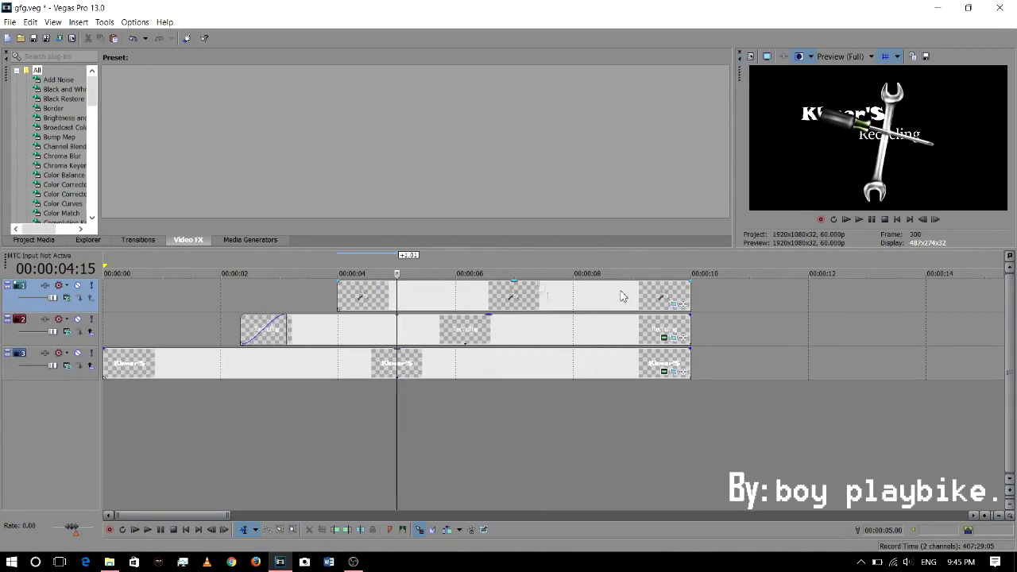
pyautogui.click(674, 304)
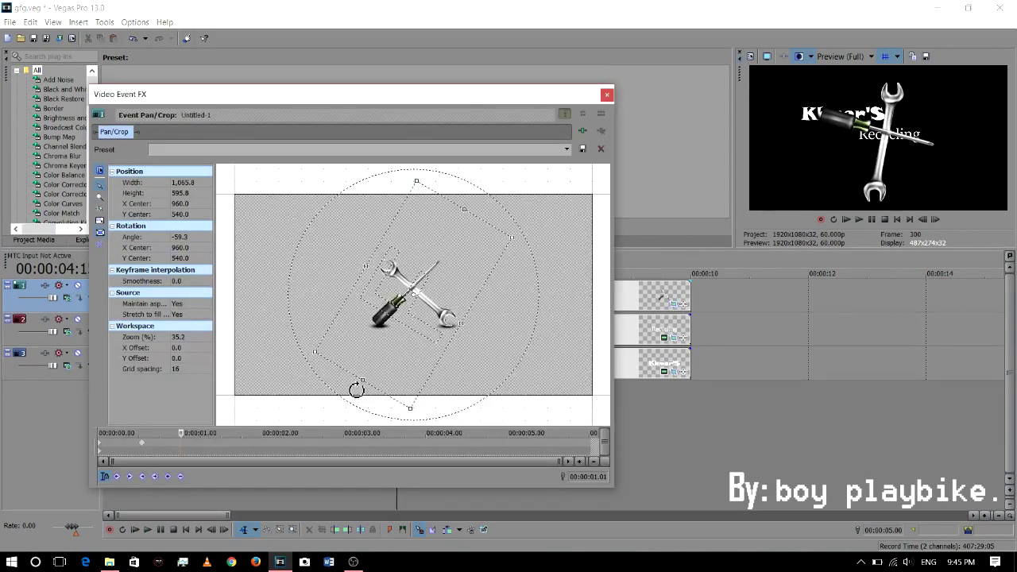
pyautogui.moveTo(358, 391); pyautogui.dragTo(507, 351)
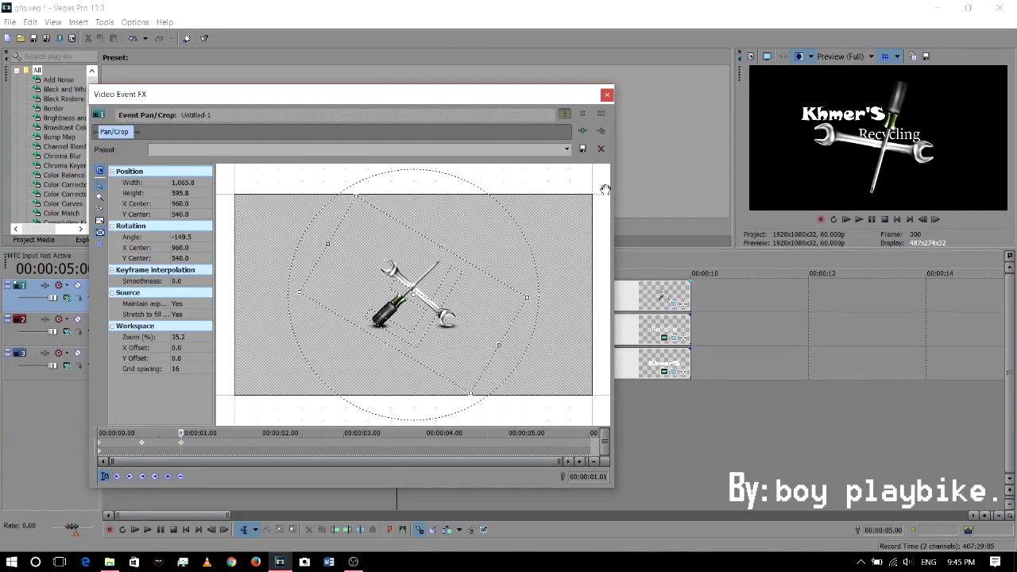
pyautogui.press('XF86MonBrightnessDown')
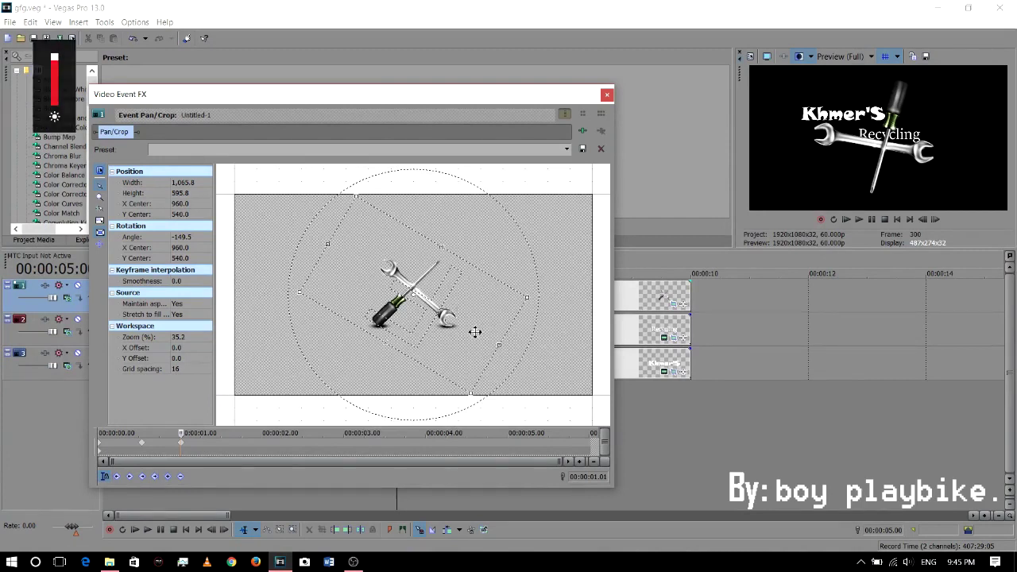
pyautogui.click(606, 95)
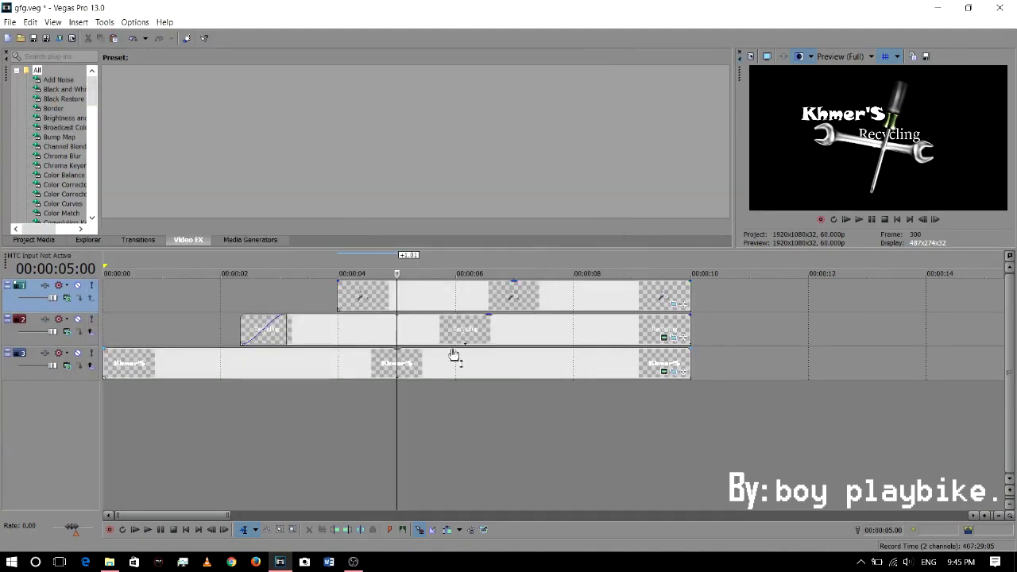
# At 00:00:05.30, keyframe the tools image's Pan/Crop with a rotation of about -243.0 and a frame of about 1,420.1 by 804.2.
pyautogui.click(426, 413)
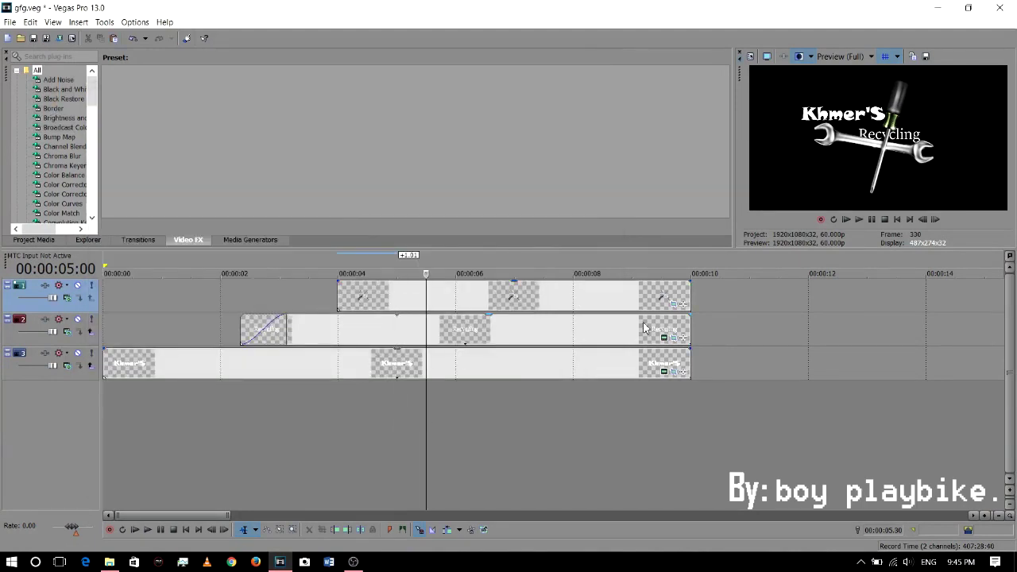
pyautogui.click(681, 307)
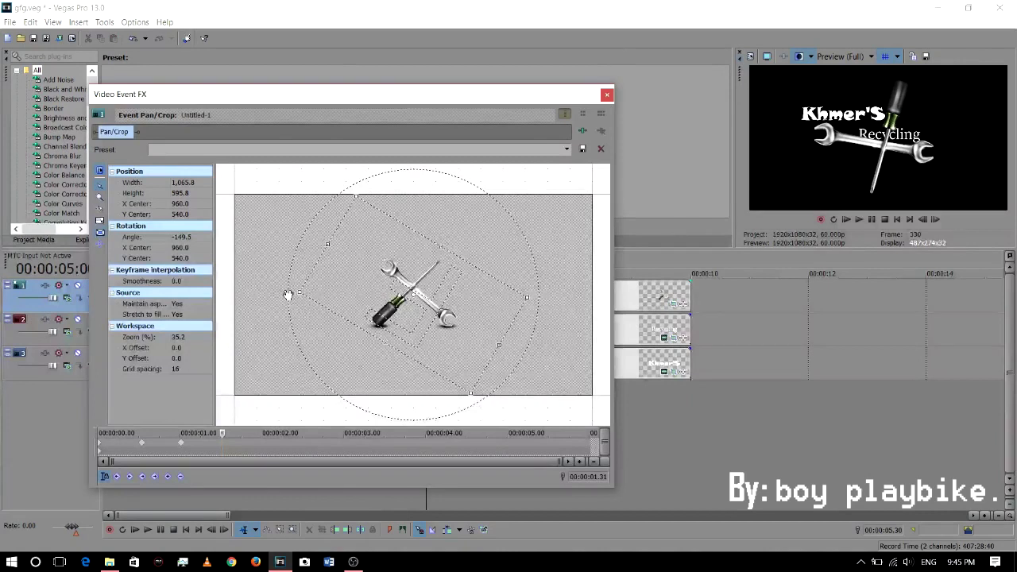
pyautogui.moveTo(348, 365); pyautogui.dragTo(486, 357)
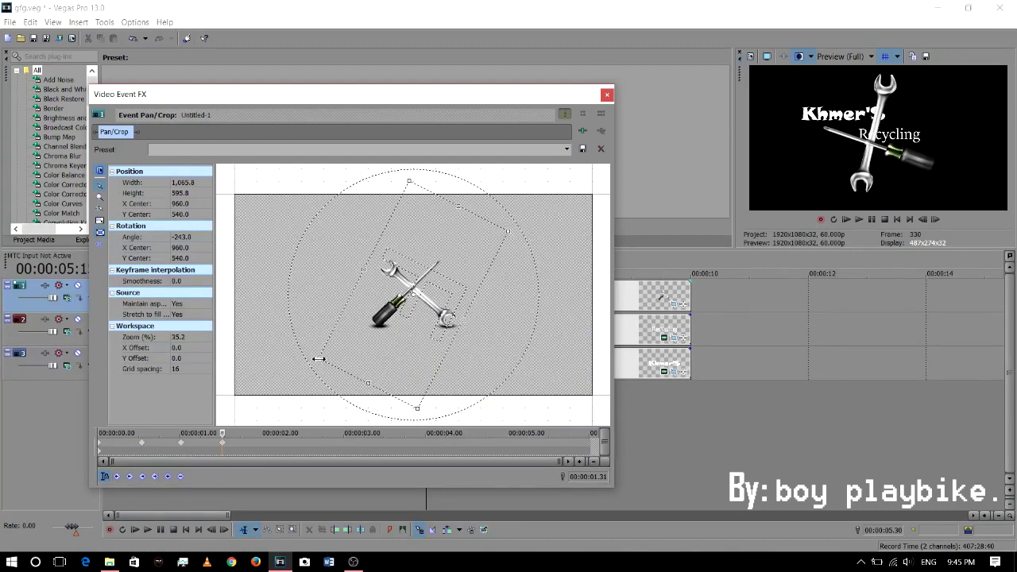
pyautogui.moveTo(317, 360); pyautogui.dragTo(286, 380)
pyautogui.scroll(-2, 422, 198)
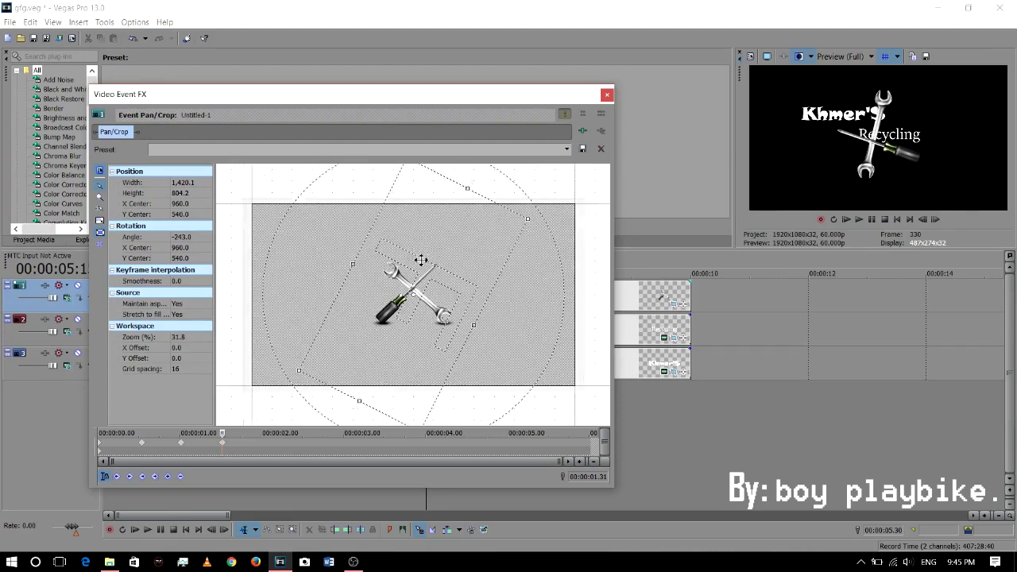
pyautogui.click(607, 95)
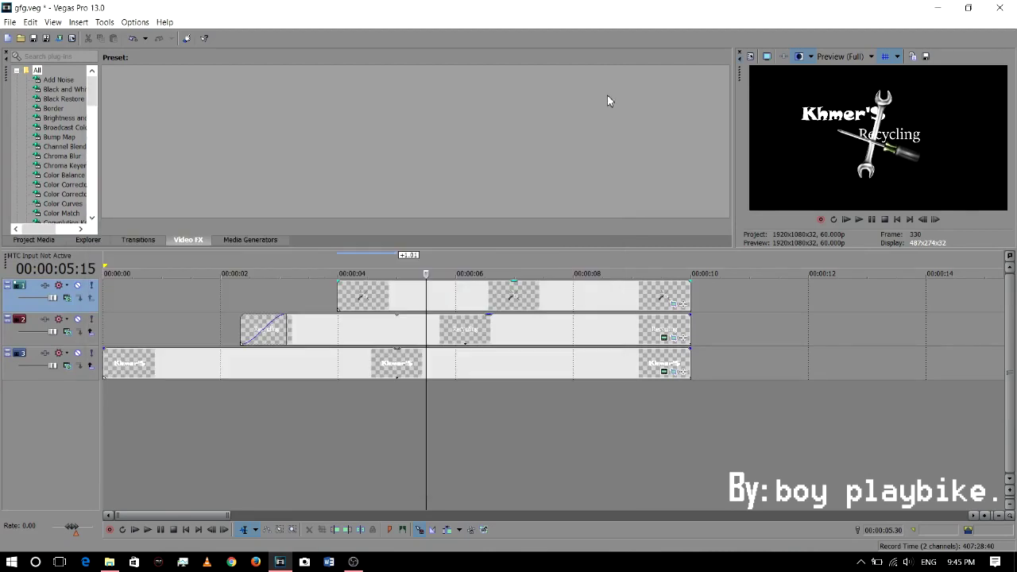
# At 00:00:06.00, keyframe the tools image's Pan/Crop with a rotation of about -331.8 and a frame of about 1,814.9 by 1,079.7.
pyautogui.click(455, 407)
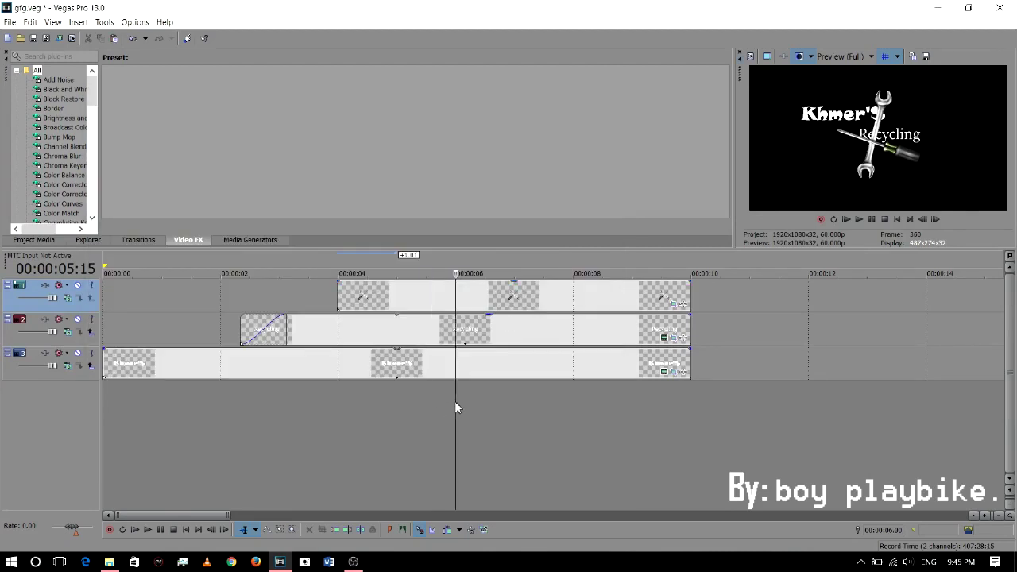
pyautogui.click(681, 304)
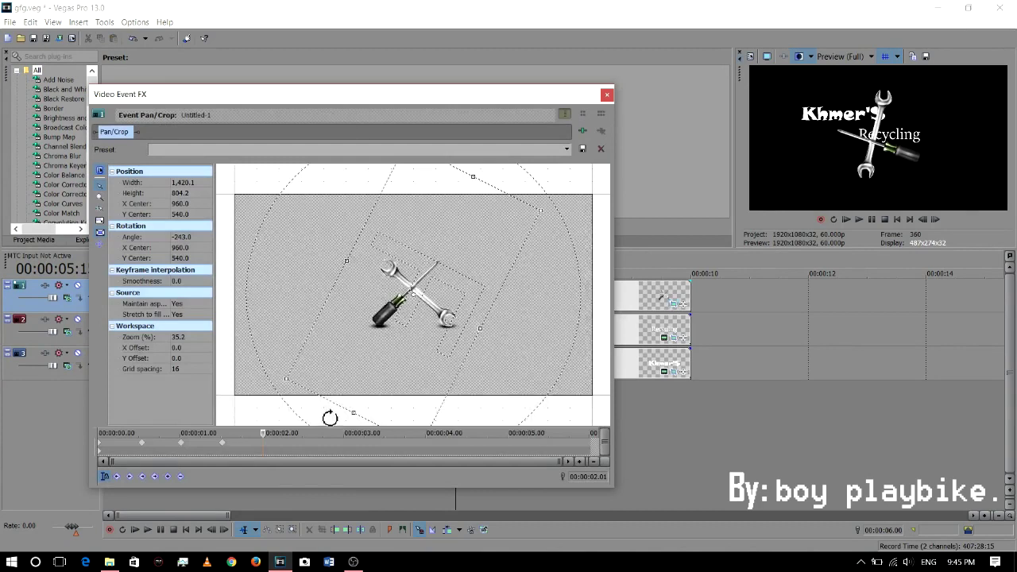
pyautogui.moveTo(330, 419); pyautogui.dragTo(493, 364)
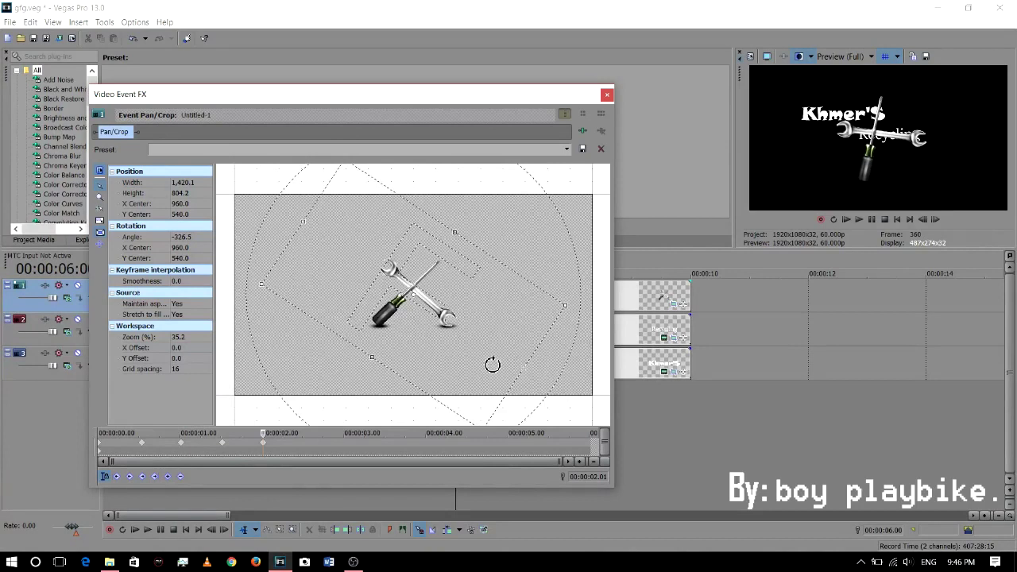
pyautogui.scroll(-4, 284, 342)
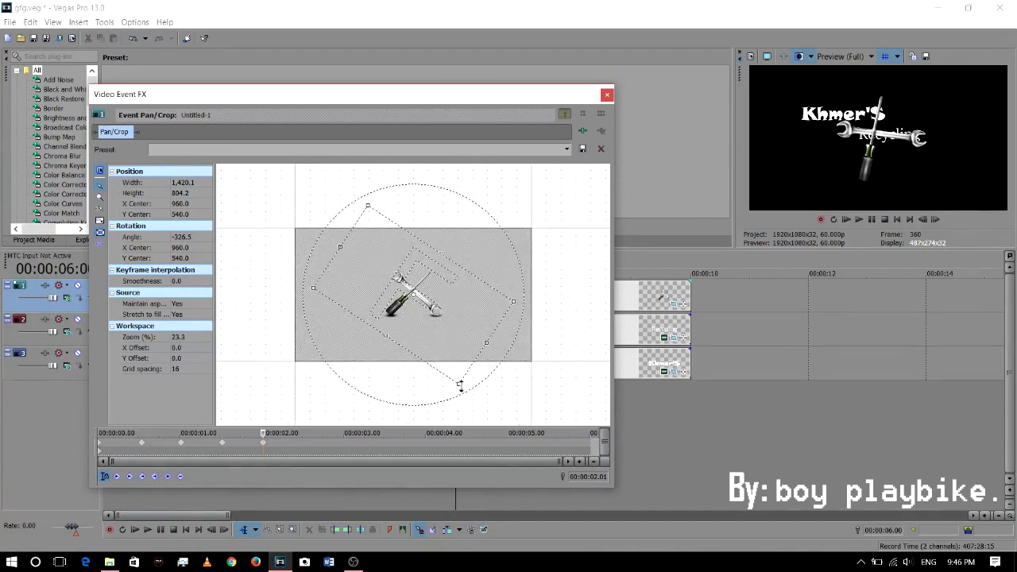
pyautogui.moveTo(459, 386); pyautogui.dragTo(471, 397)
pyautogui.moveTo(396, 388); pyautogui.dragTo(403, 391)
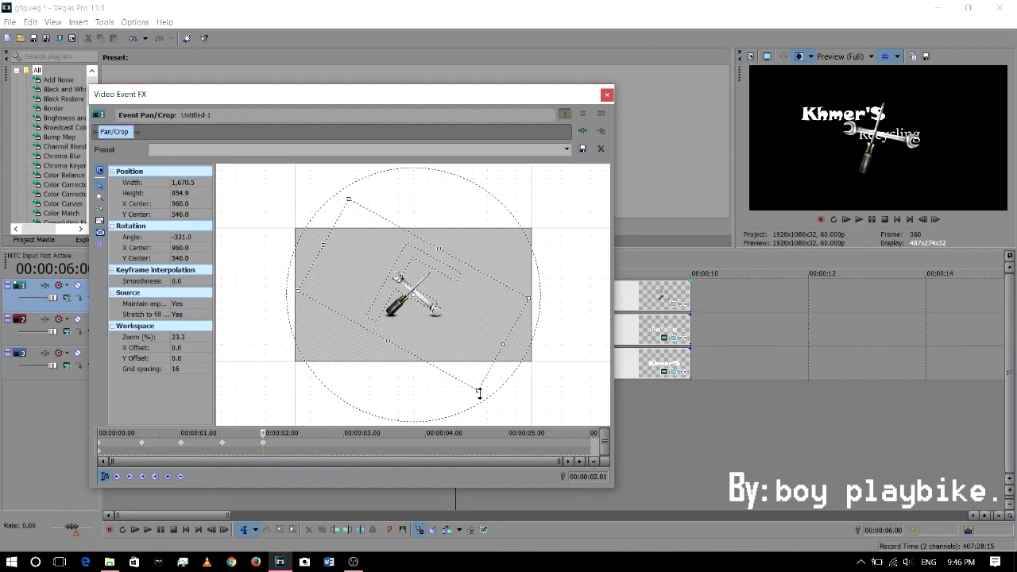
pyautogui.moveTo(479, 391); pyautogui.dragTo(480, 410)
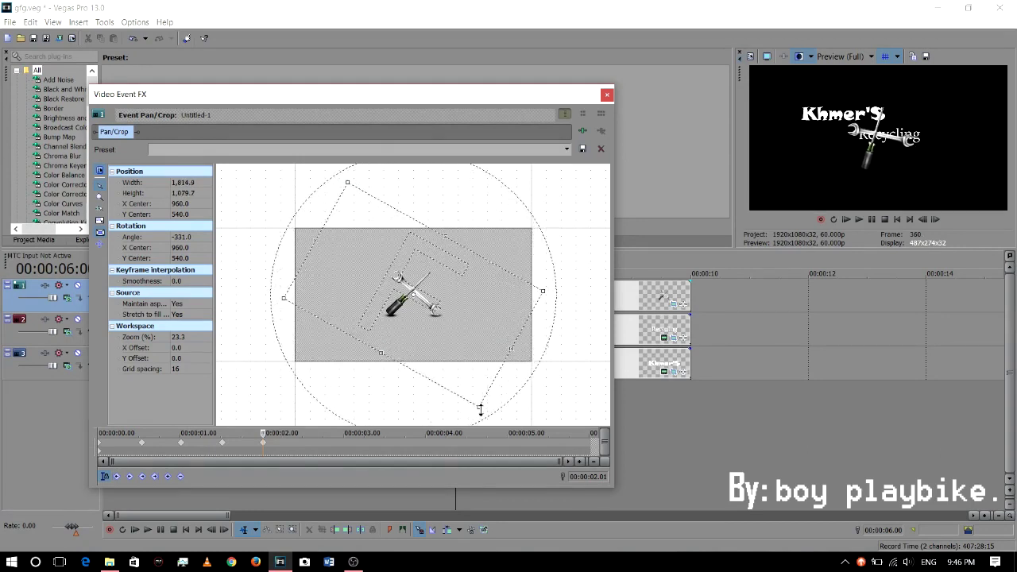
pyautogui.click(607, 95)
# At 00:00:06.31, keyframe the tools image's Pan/Crop with rotation about -360.3, frame about 2,395.2 by 1,394.6, centred at about 756.2, 576.7.
pyautogui.click(486, 404)
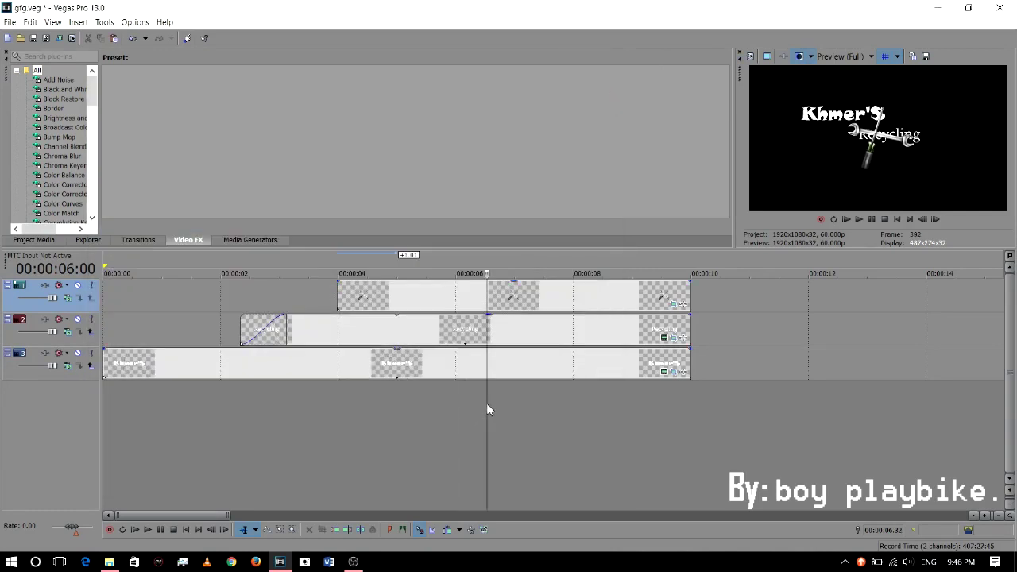
pyautogui.click(485, 406)
pyautogui.click(675, 305)
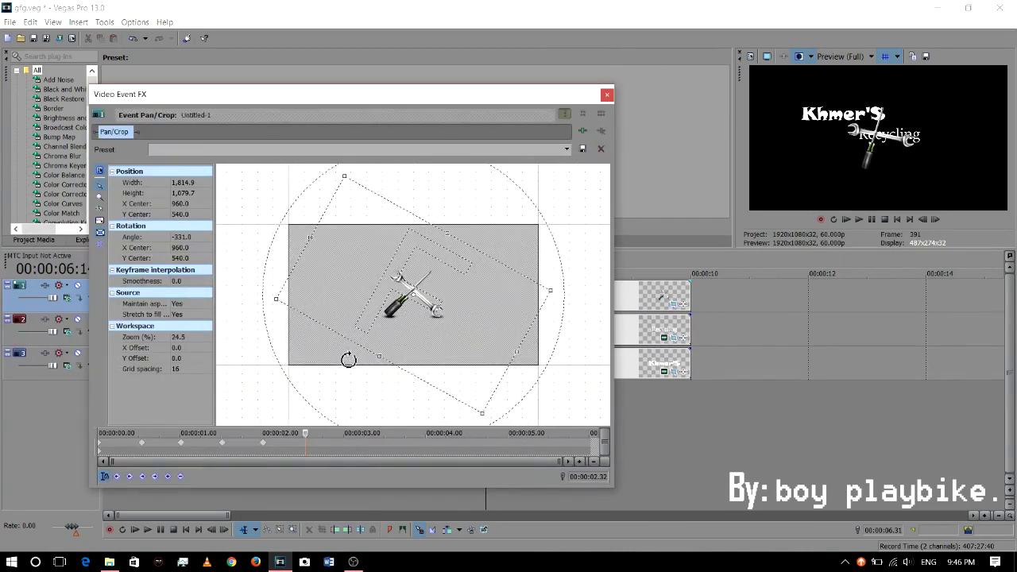
pyautogui.moveTo(364, 390); pyautogui.dragTo(419, 388)
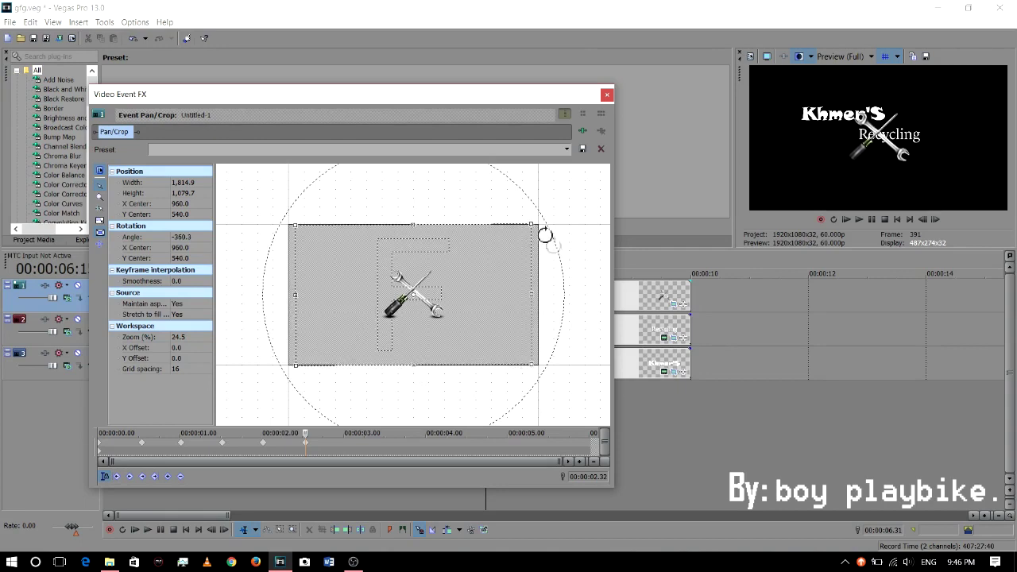
pyautogui.moveTo(531, 225); pyautogui.dragTo(569, 204)
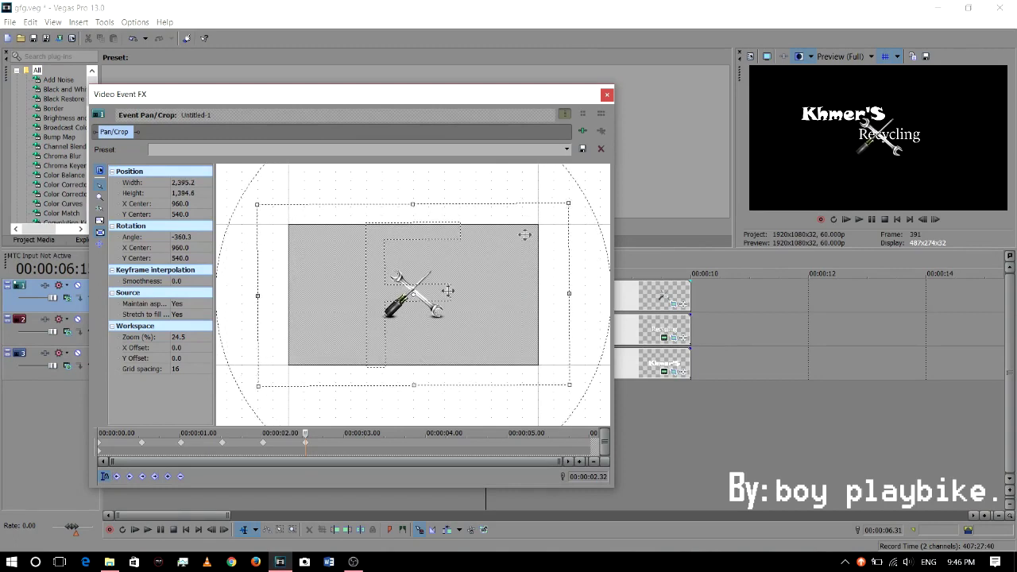
pyautogui.moveTo(490, 302); pyautogui.dragTo(463, 307)
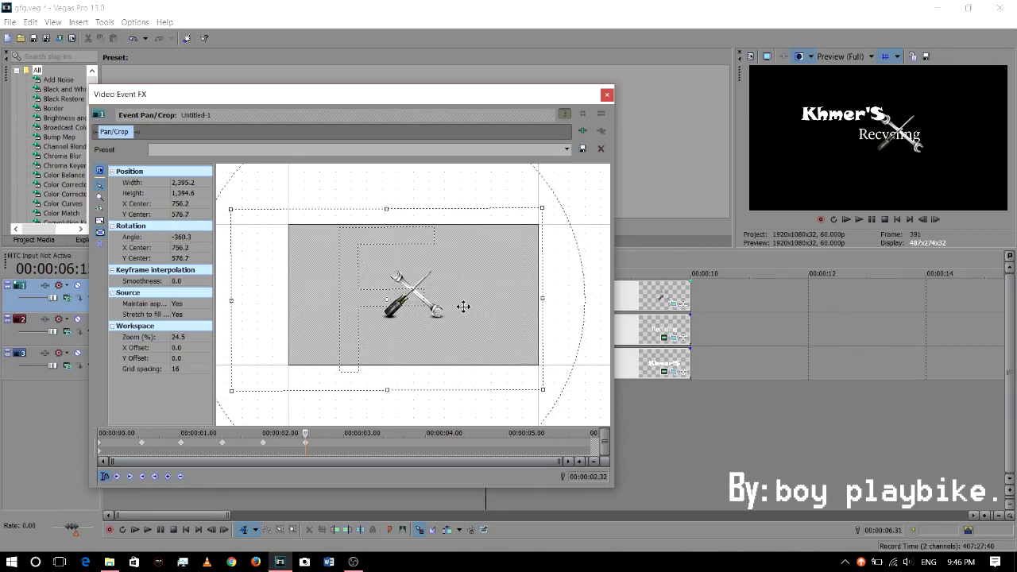
pyautogui.click(606, 95)
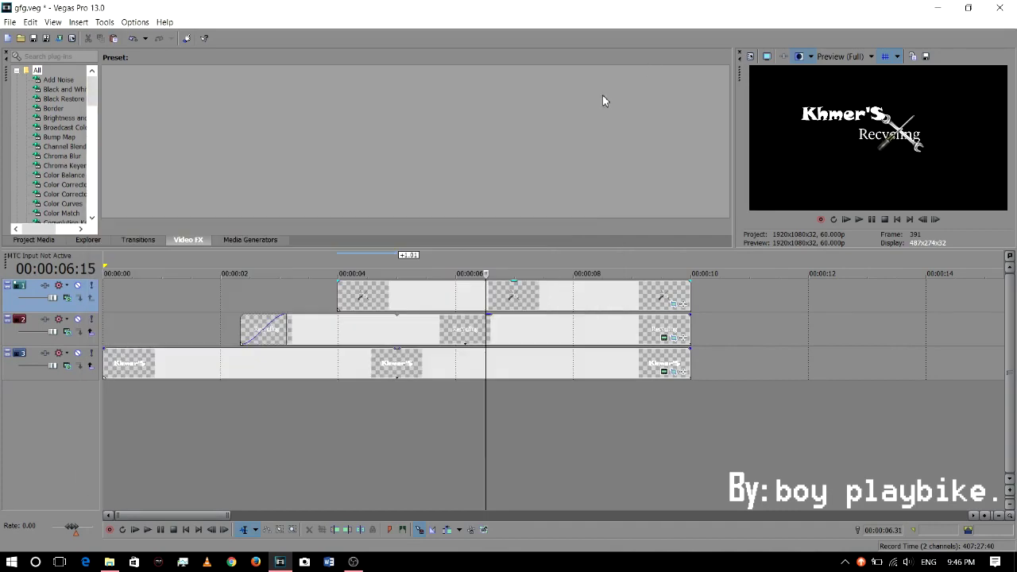
# At 00:00:07.01, keyframe the tools image's Pan/Crop with a frame of about 2,595.2 by 1,573.8, centred at about 244.2, 714.2.
pyautogui.click(519, 415)
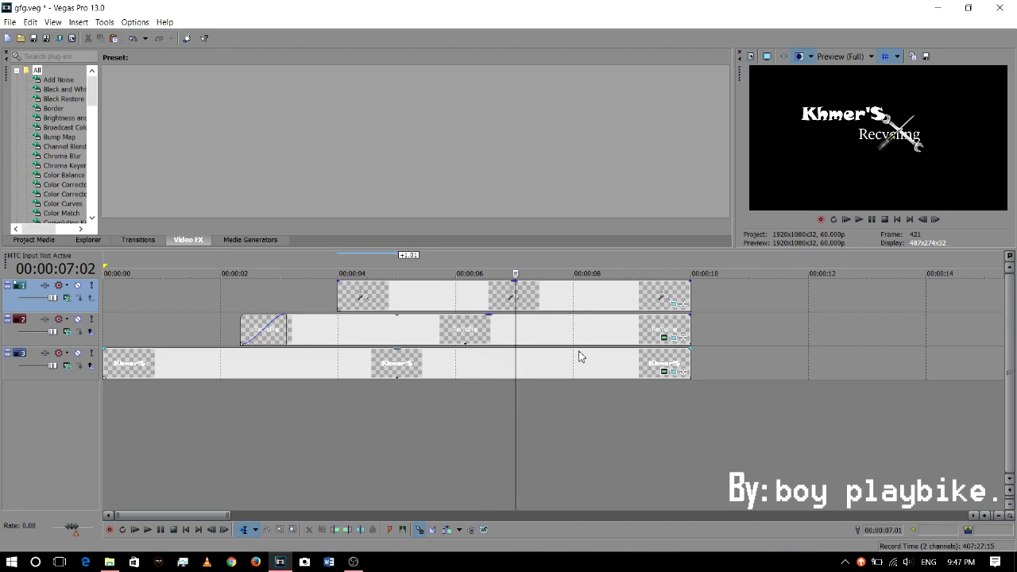
pyautogui.click(673, 304)
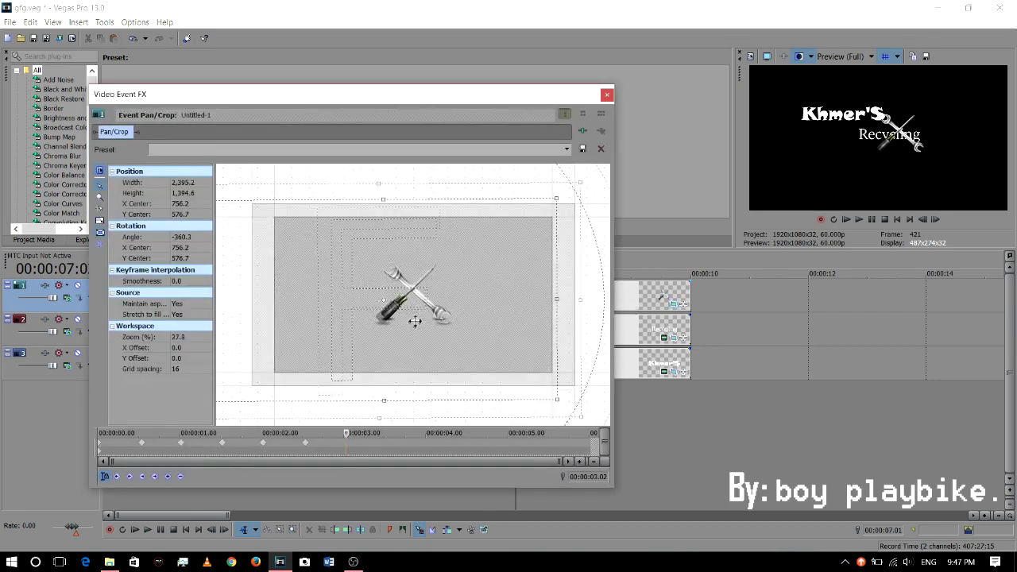
pyautogui.scroll(-2, 419, 305)
pyautogui.moveTo(257, 380); pyautogui.dragTo(233, 398)
pyautogui.moveTo(404, 345); pyautogui.dragTo(338, 354)
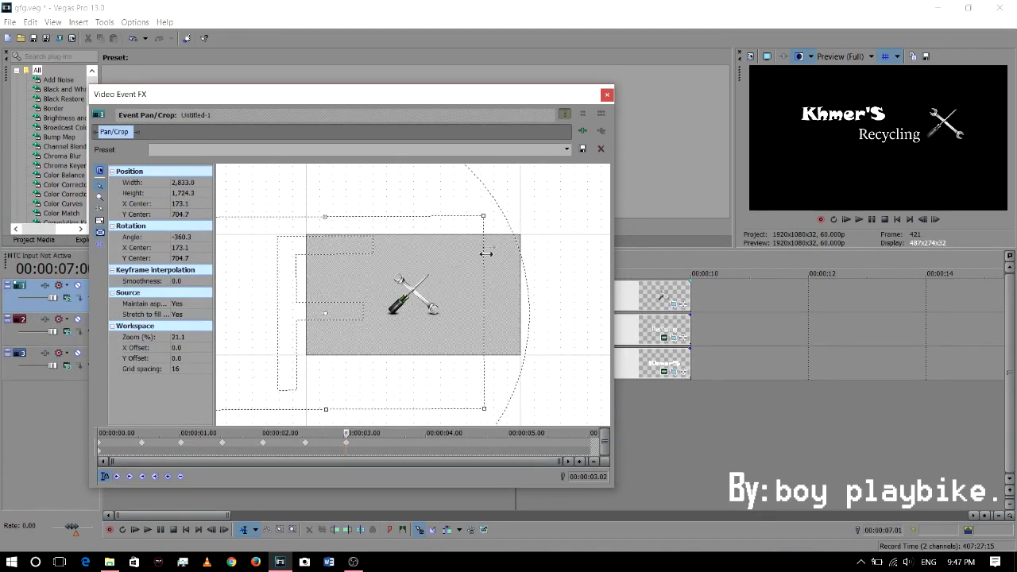
pyautogui.moveTo(485, 215); pyautogui.dragTo(470, 225)
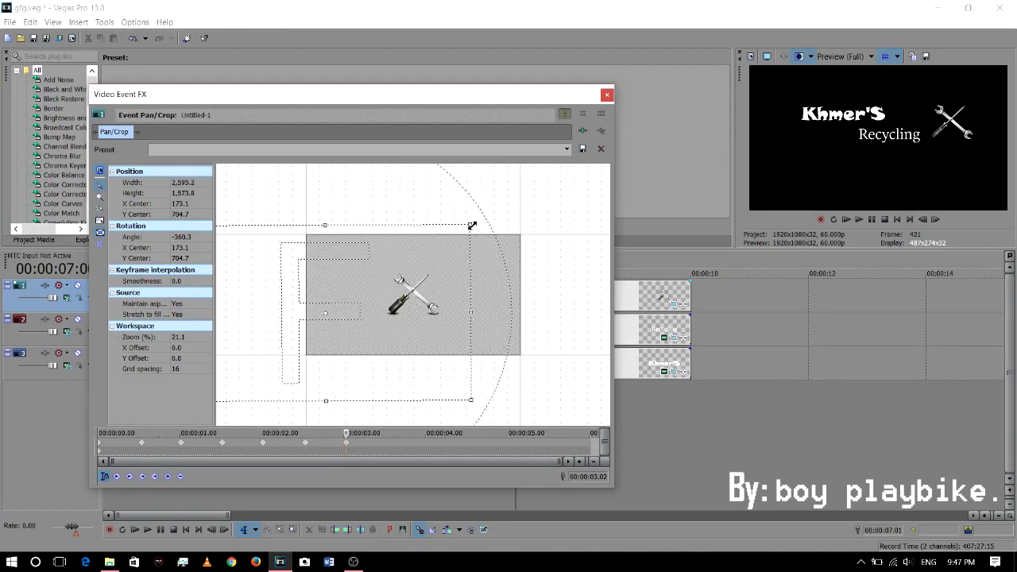
pyautogui.moveTo(404, 291); pyautogui.dragTo(431, 290)
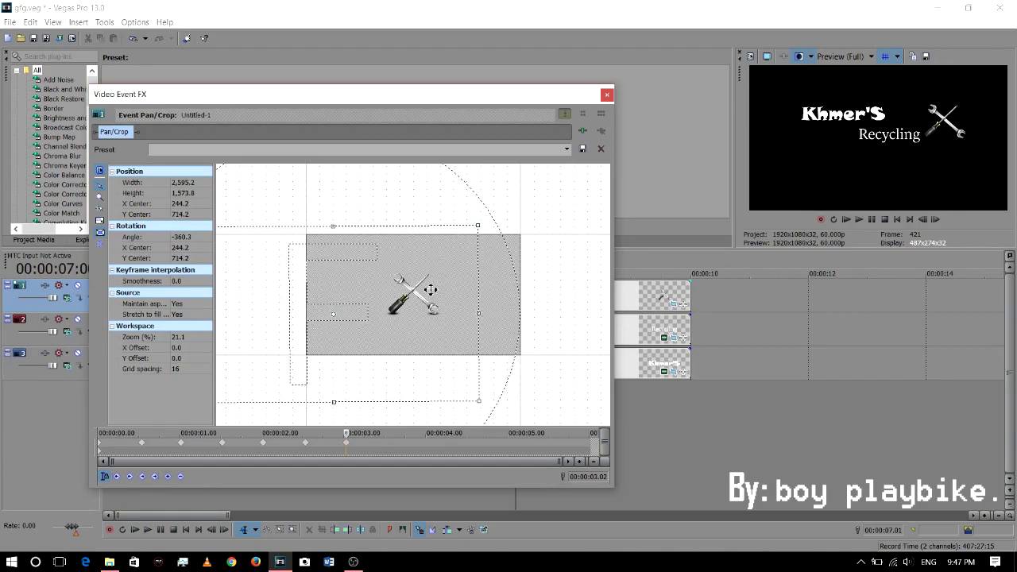
pyautogui.click(606, 94)
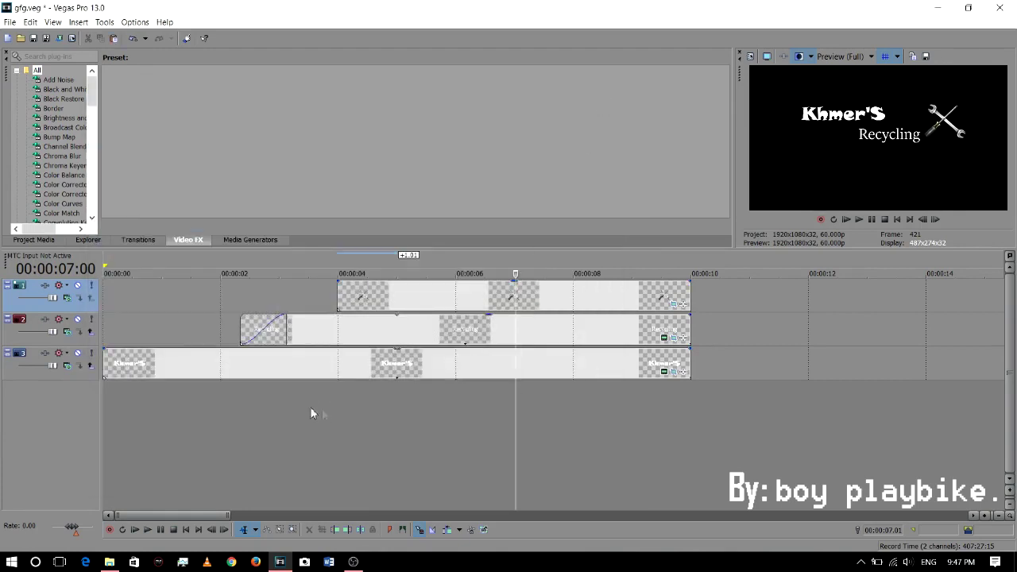
# Play the intro from the beginning and check the frame at about 00:00:04.23.
pyautogui.click(105, 414)
pyautogui.press('space')
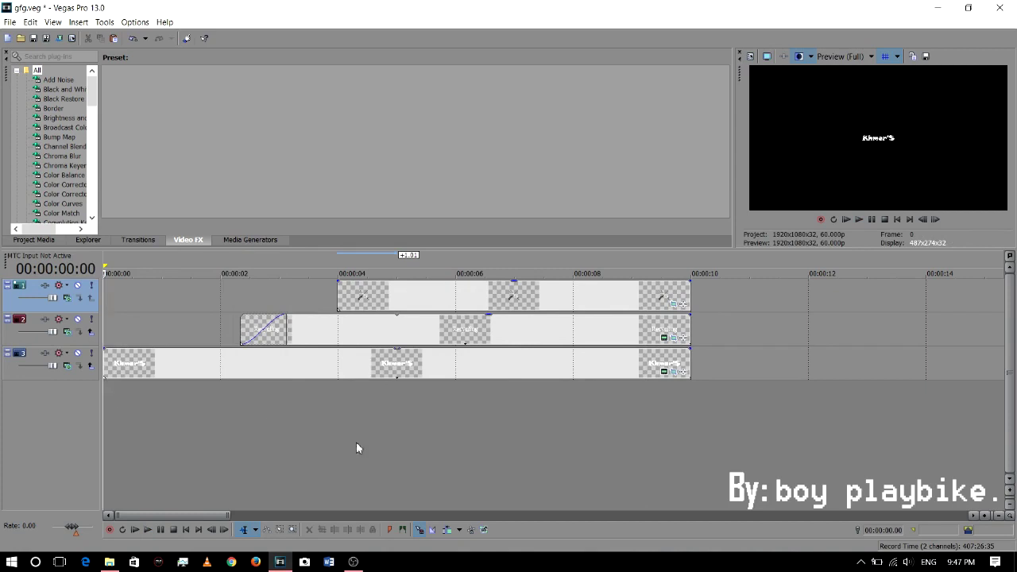
pyautogui.click(600, 438)
pyautogui.click(361, 443)
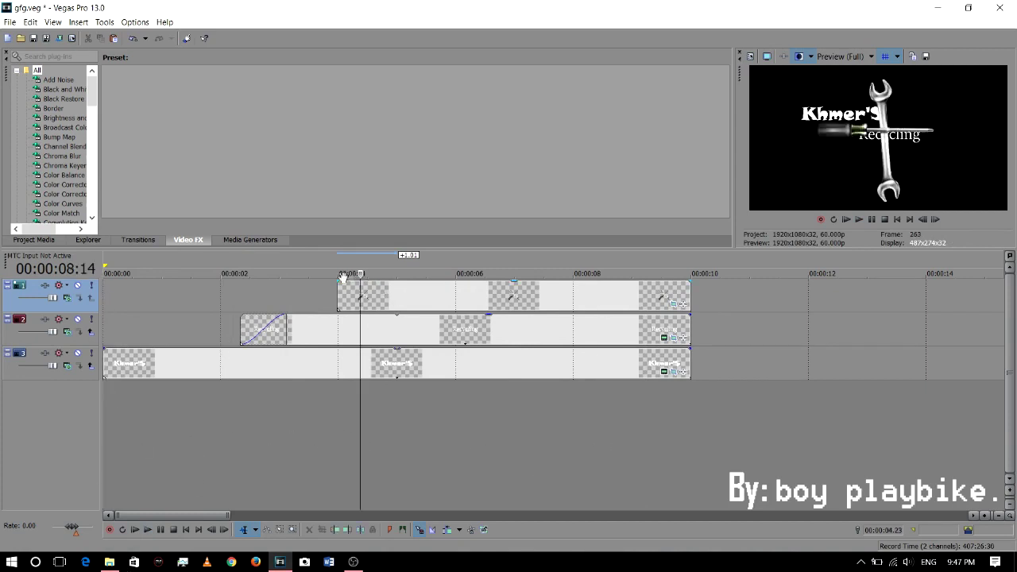
# Add a short fade-in to the start of the tools image and play the timeline from about 00:00:03.21 to check it.
pyautogui.moveTo(339, 282); pyautogui.dragTo(377, 282)
pyautogui.click(299, 436)
pyautogui.press('space')
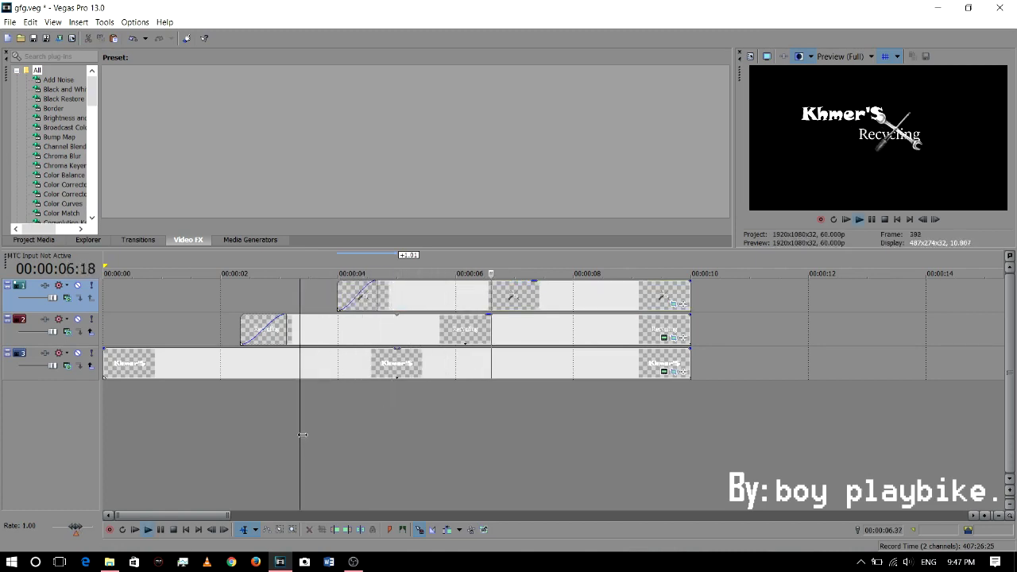
pyautogui.press('space')
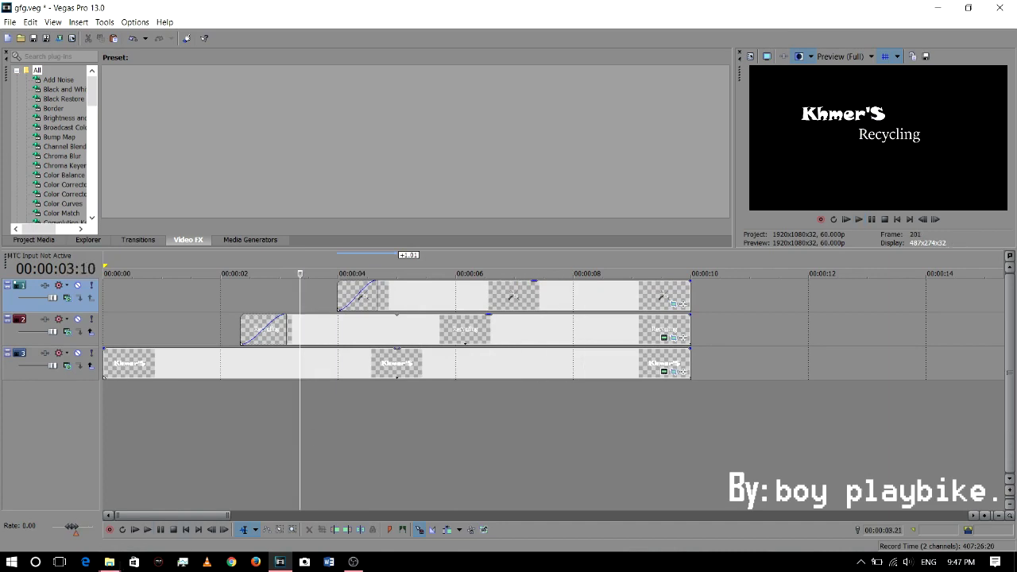
# Bring the portrait photo in from the file explorer onto a new track below the titles, starting a little after 00:00:08.
pyautogui.click(109, 561)
pyautogui.click(504, 403)
pyautogui.moveTo(504, 403); pyautogui.dragTo(608, 400)
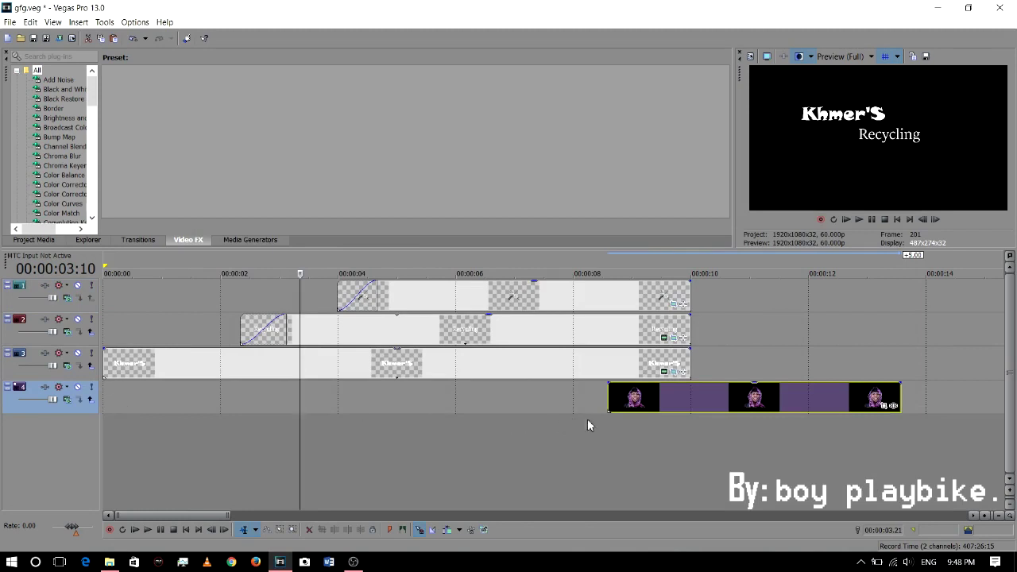
pyautogui.click(594, 444)
# Shift the portrait photo earlier on its track to start at about 00:00:07.29, playing the timeline to judge the timing.
pyautogui.click(486, 441)
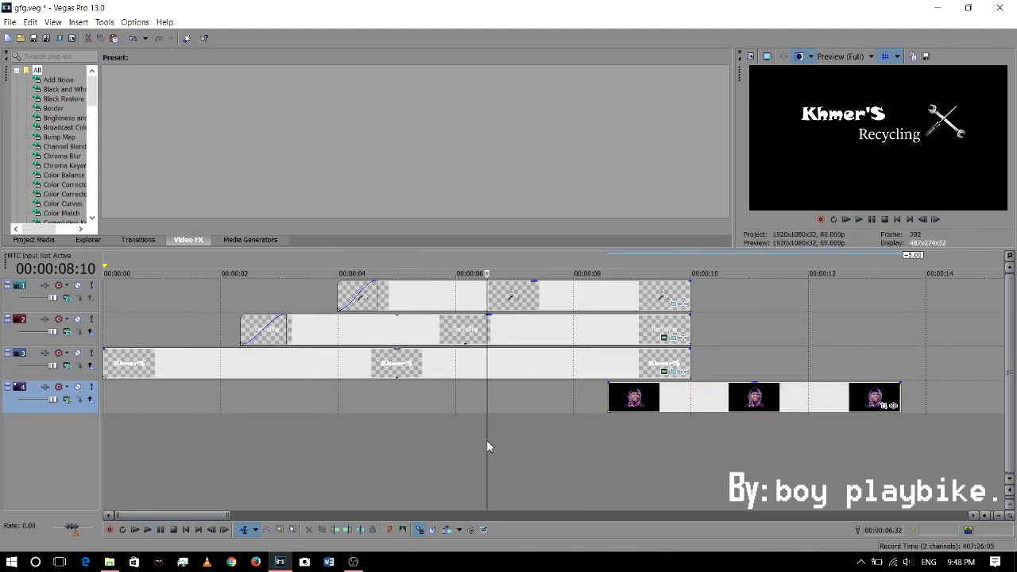
pyautogui.press('space')
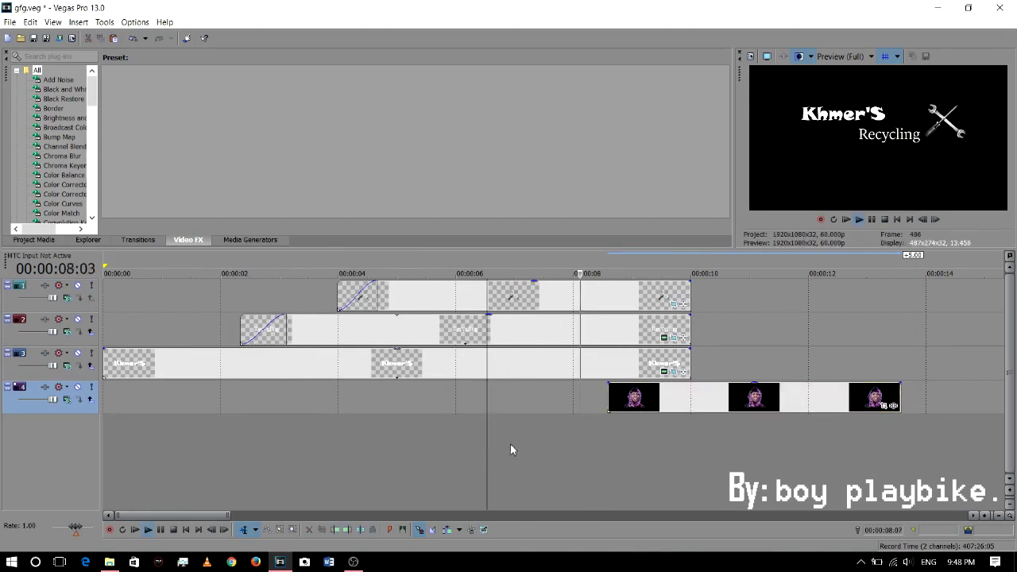
pyautogui.press('space')
pyautogui.moveTo(662, 405); pyautogui.dragTo(610, 405)
pyautogui.press('space')
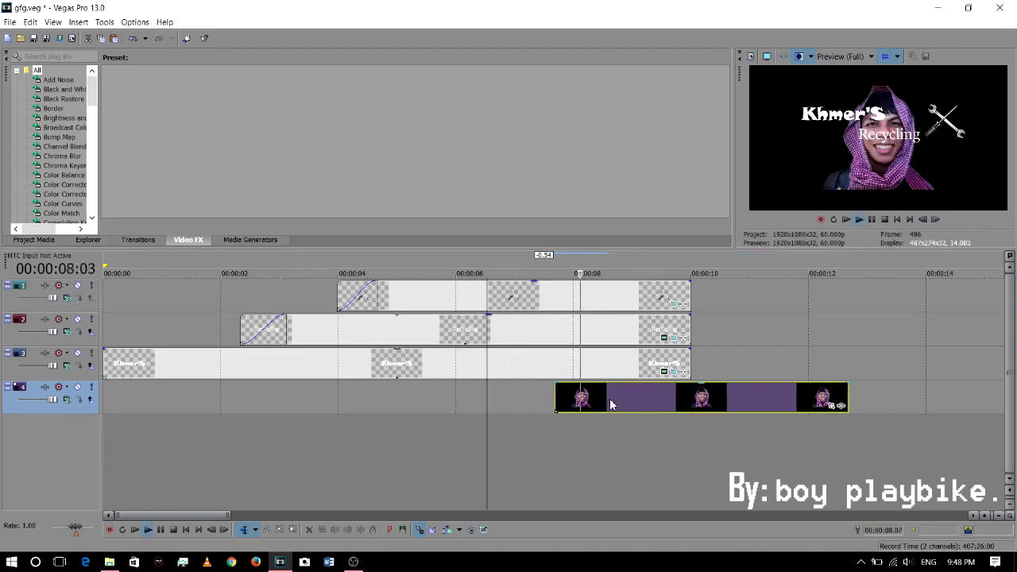
pyautogui.press('space')
pyautogui.moveTo(625, 404)
pyautogui.mouseDown()
pyautogui.moveTo(610, 410)
pyautogui.moveTo(617, 402)
pyautogui.mouseUp()
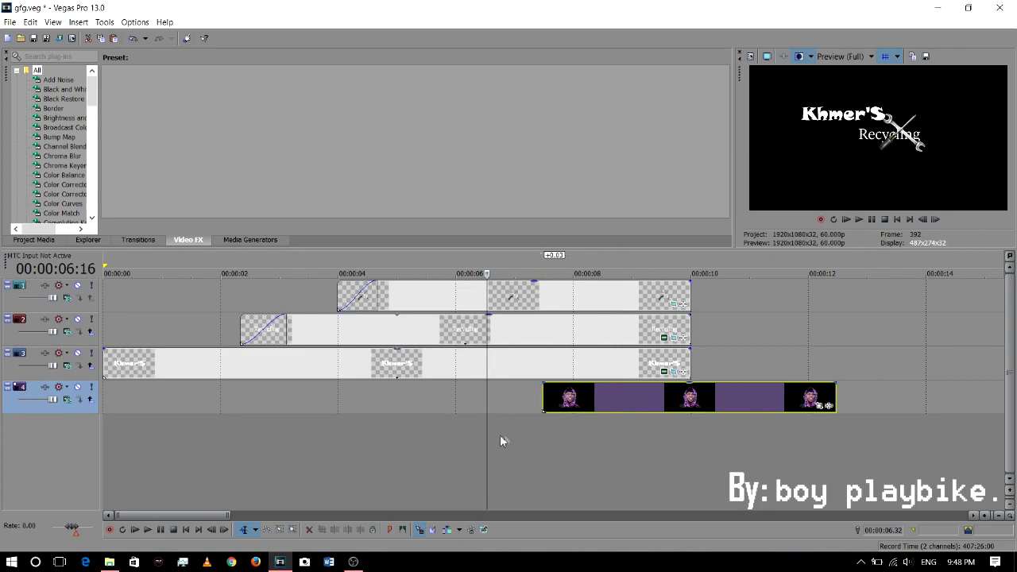
# Play the timeline around the portrait photo's start to check how it enters over the titles and logo.
pyautogui.press('space')
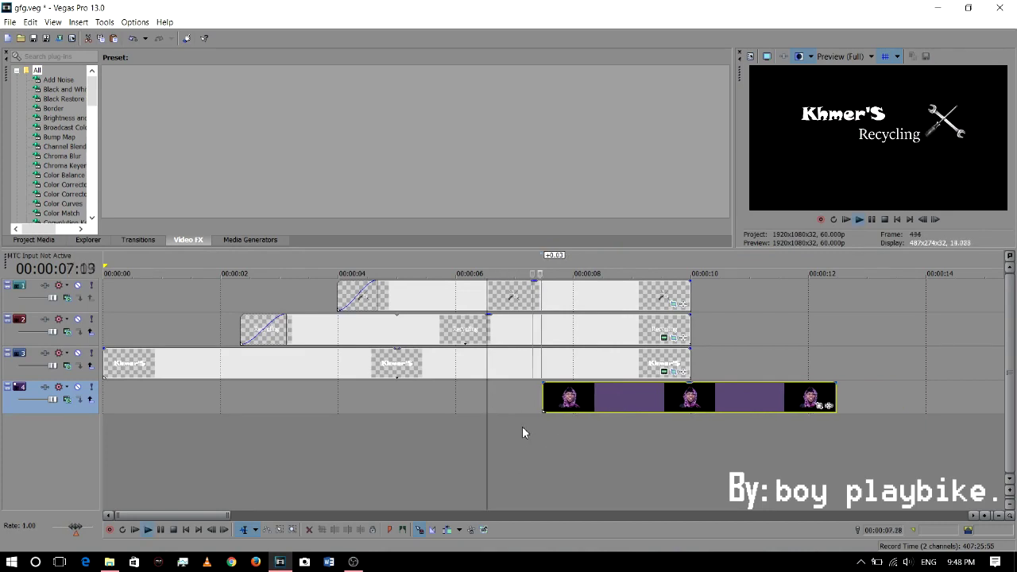
pyautogui.press('space')
pyautogui.click(572, 435)
pyautogui.press('space')
pyautogui.press('space')
pyautogui.click(544, 446)
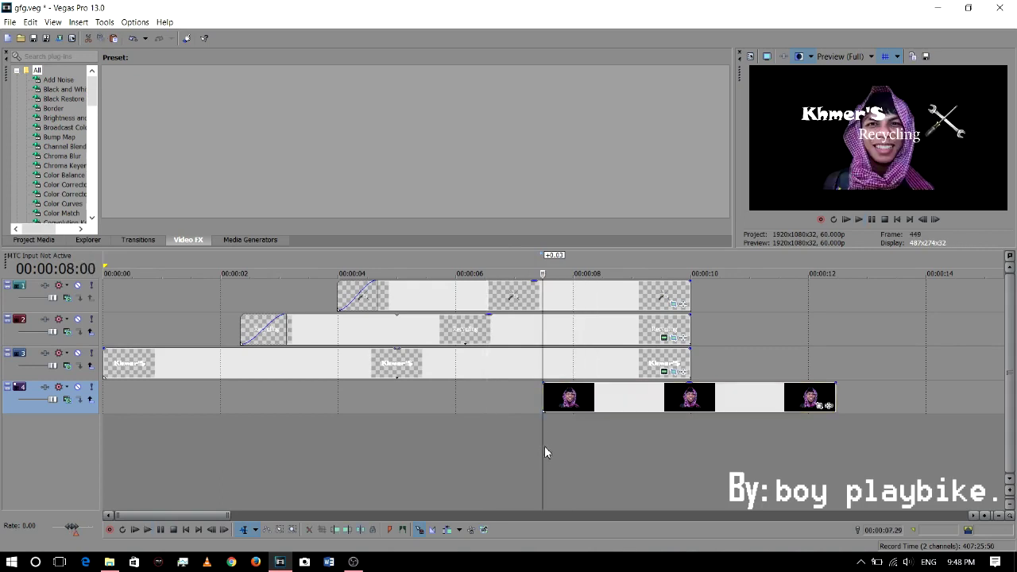
pyautogui.click(571, 441)
pyautogui.press('space')
pyautogui.press('space')
# Offset the portrait photo with Pan/Crop, moving the frame centre to about X 460.4, Y 417.9.
pyautogui.click(821, 406)
pyautogui.moveTo(507, 367); pyautogui.dragTo(415, 343)
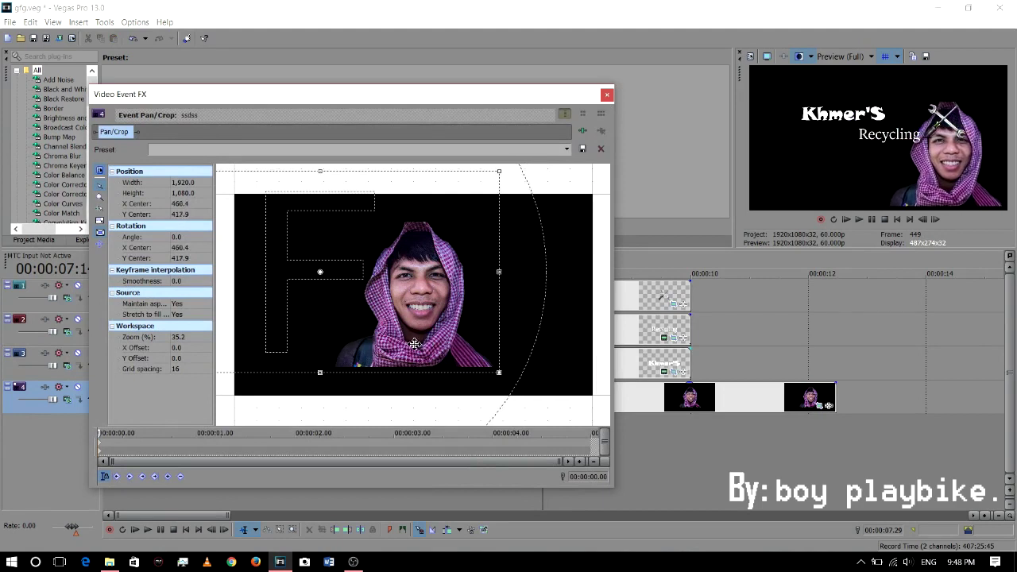
pyautogui.click(605, 96)
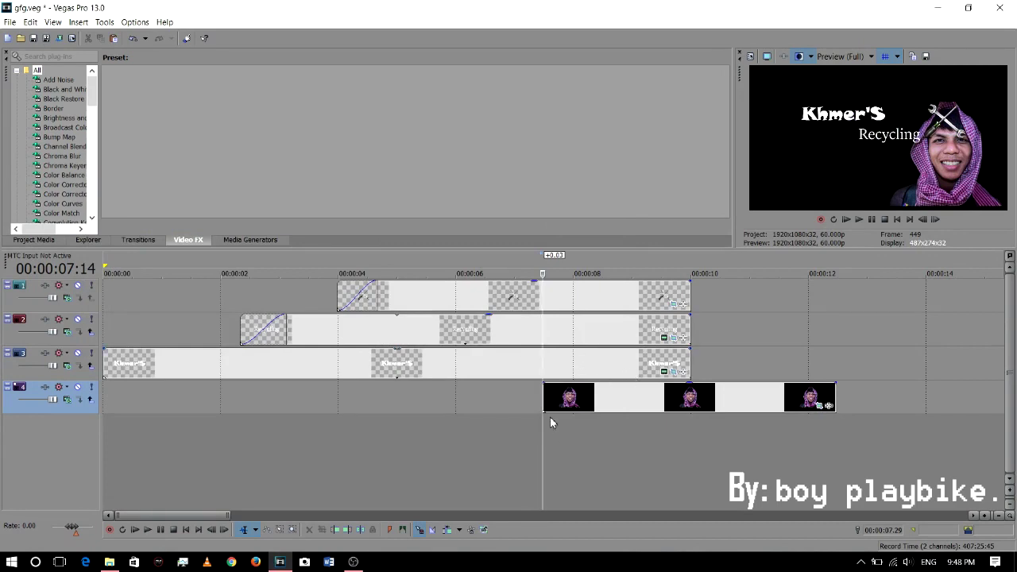
# Add a short fade-in to the start of the portrait photo and play the timeline across it.
pyautogui.moveTo(540, 384); pyautogui.dragTo(571, 386)
pyautogui.click(531, 441)
pyautogui.press('space')
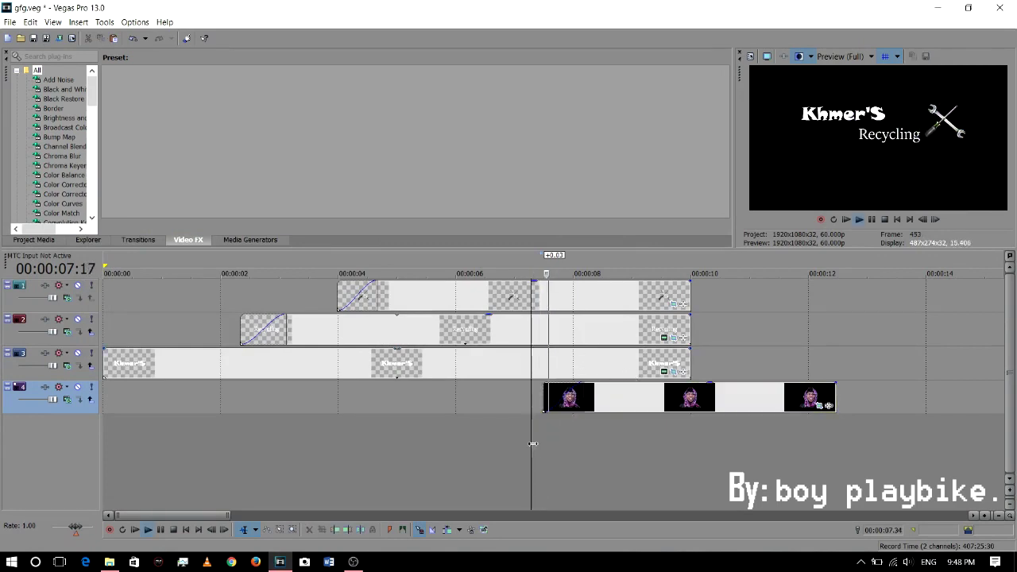
pyautogui.press('space')
pyautogui.press('space')
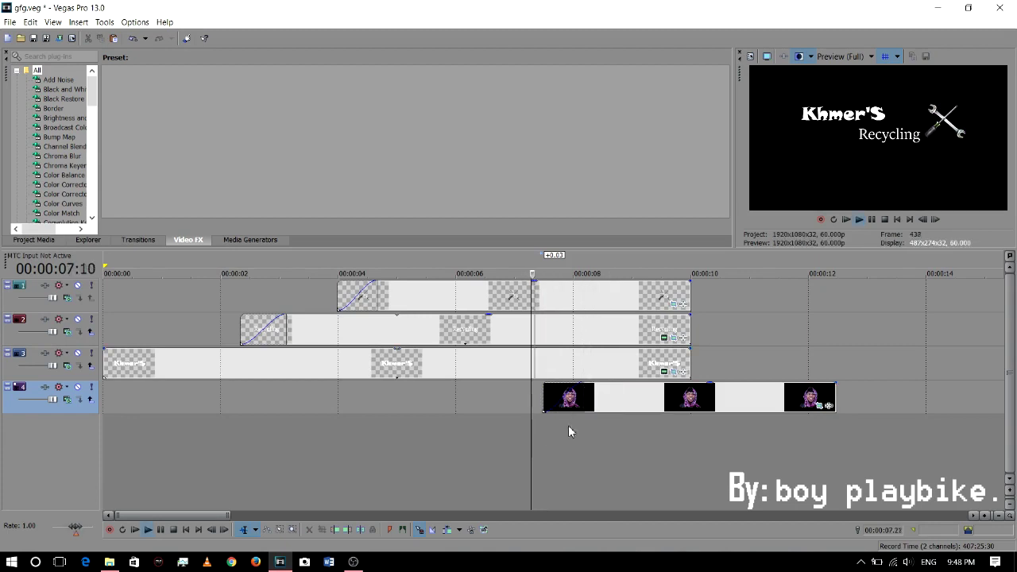
pyautogui.press('space')
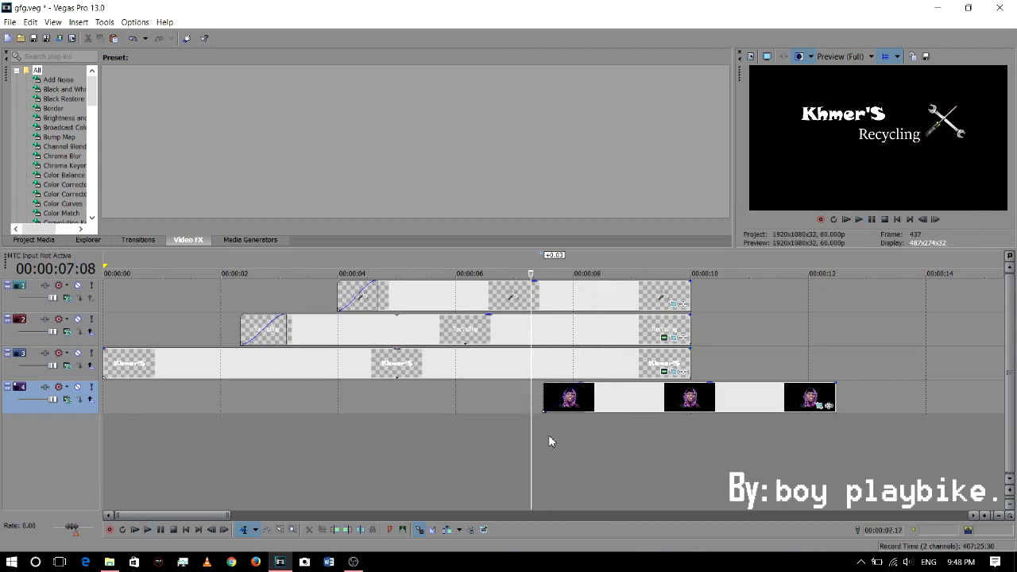
# Split the tools image and the Recycling and Khmer'S titles at 00:00:07.34 using the Split Trim Tool.
pyautogui.click(548, 439)
pyautogui.click(547, 435)
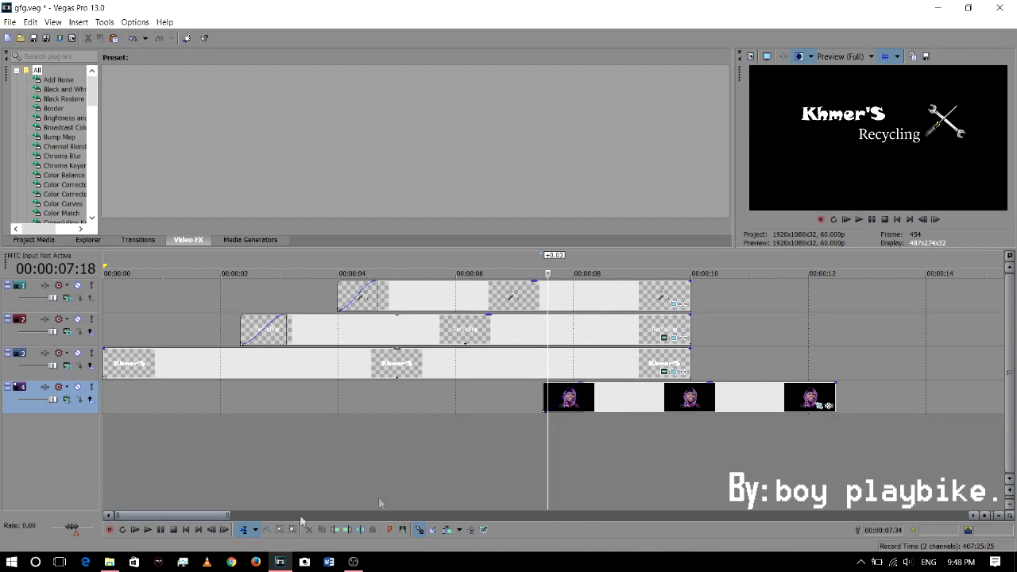
pyautogui.click(256, 530)
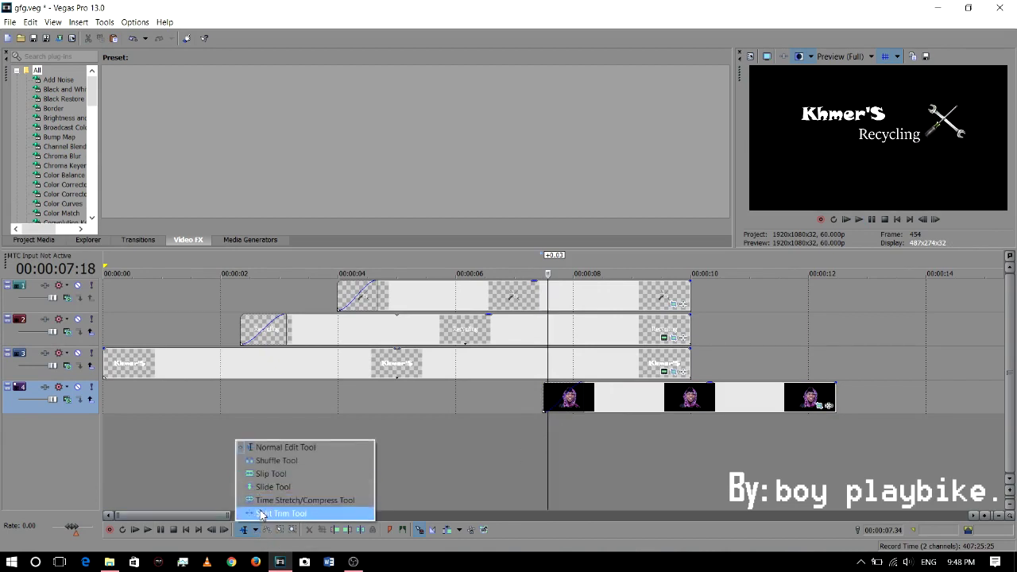
pyautogui.click(263, 512)
pyautogui.click(544, 299)
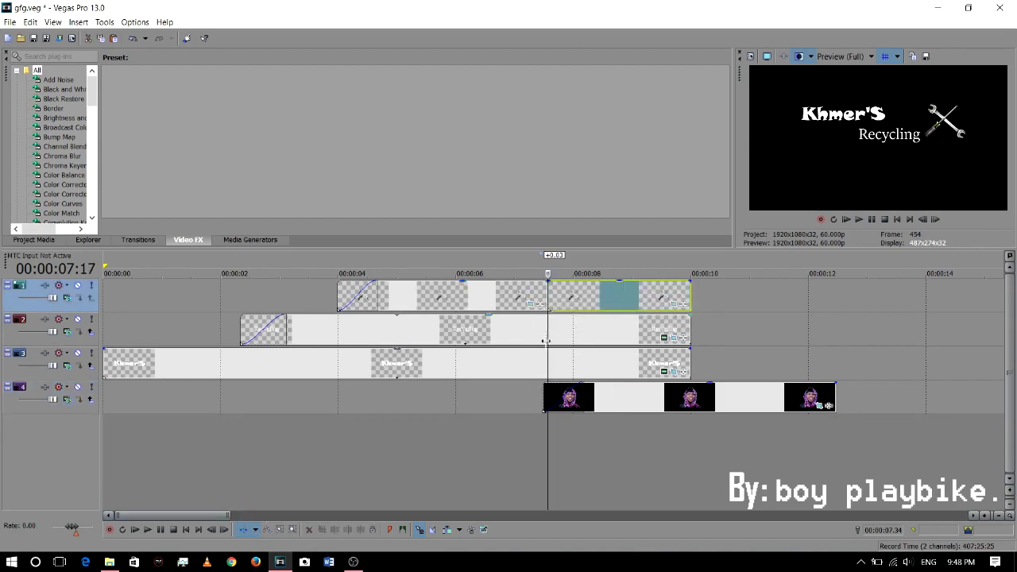
pyautogui.click(548, 332)
pyautogui.click(549, 364)
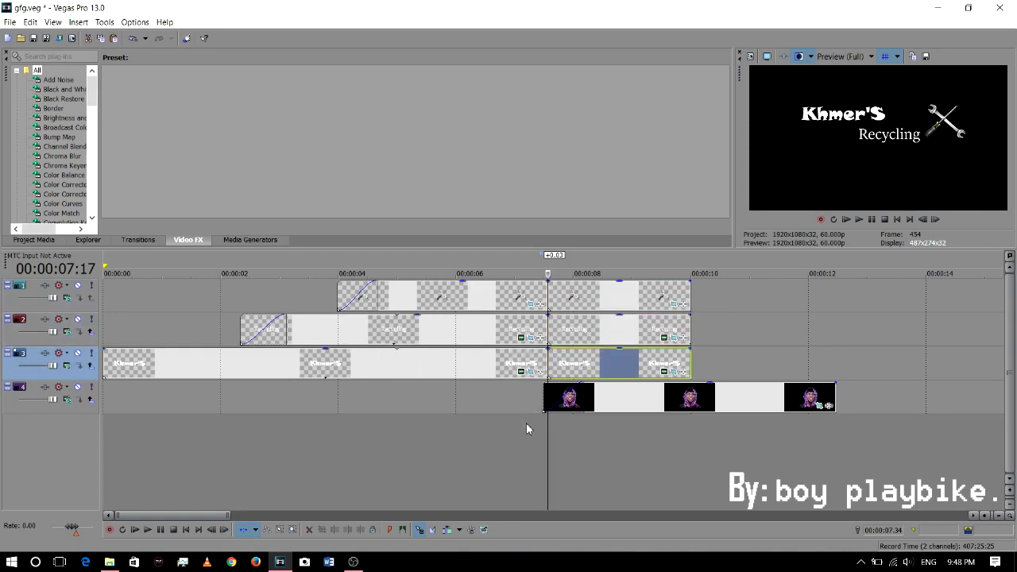
# Play the timeline from about 00:00:06.59 across the new split points.
pyautogui.click(513, 432)
pyautogui.press('space')
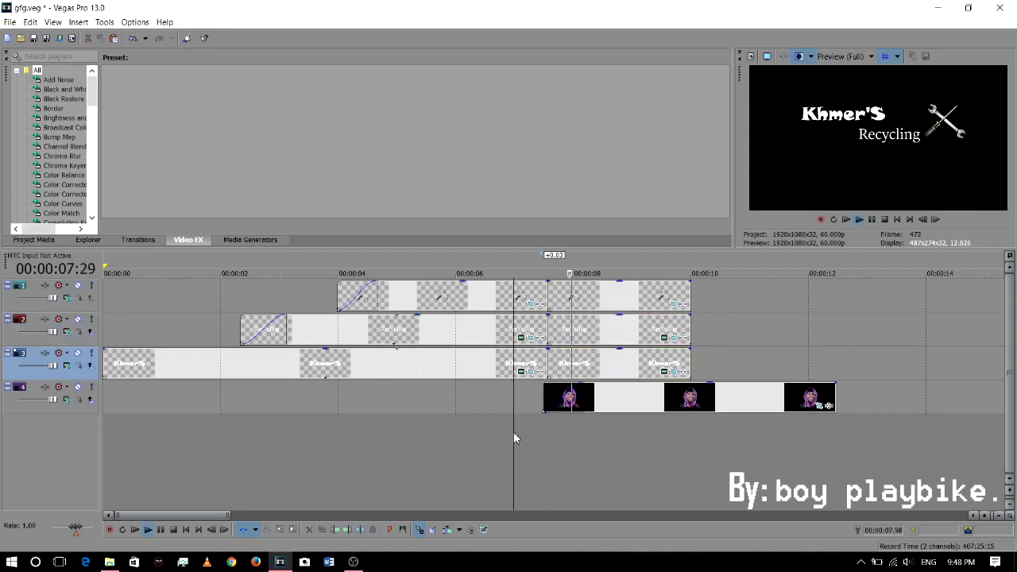
pyautogui.press('space')
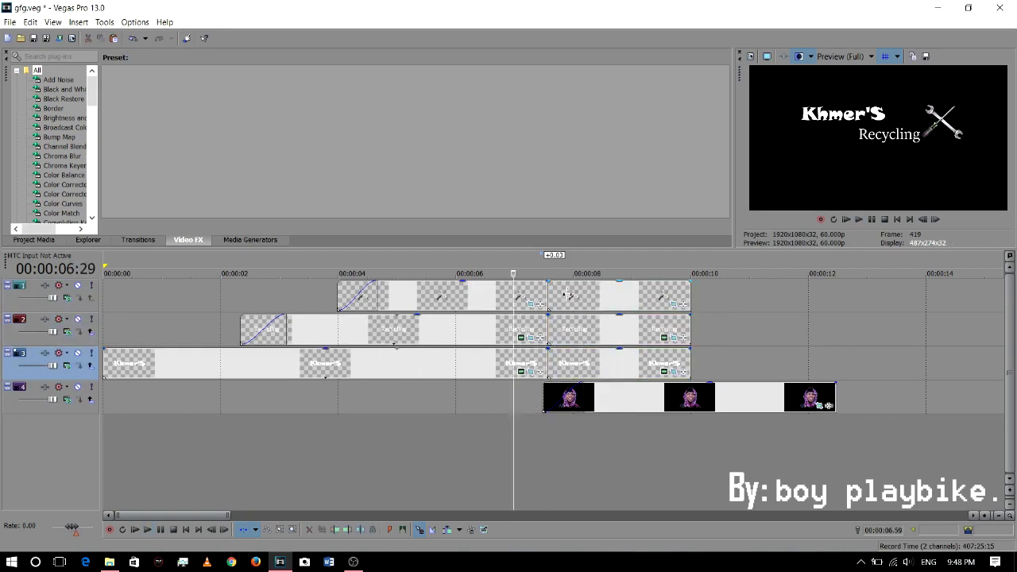
pyautogui.click(676, 302)
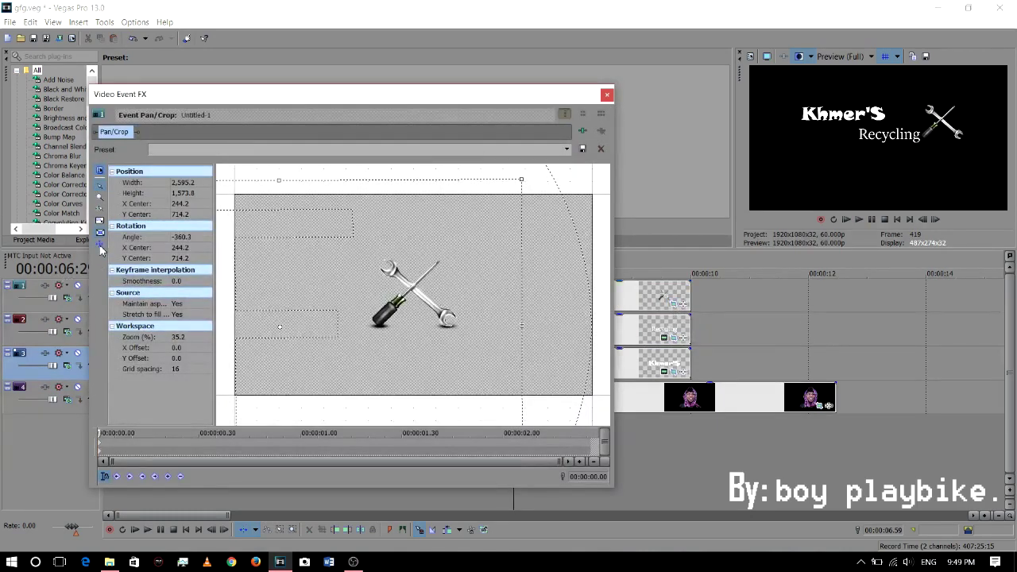
pyautogui.scroll(-5, 330, 293)
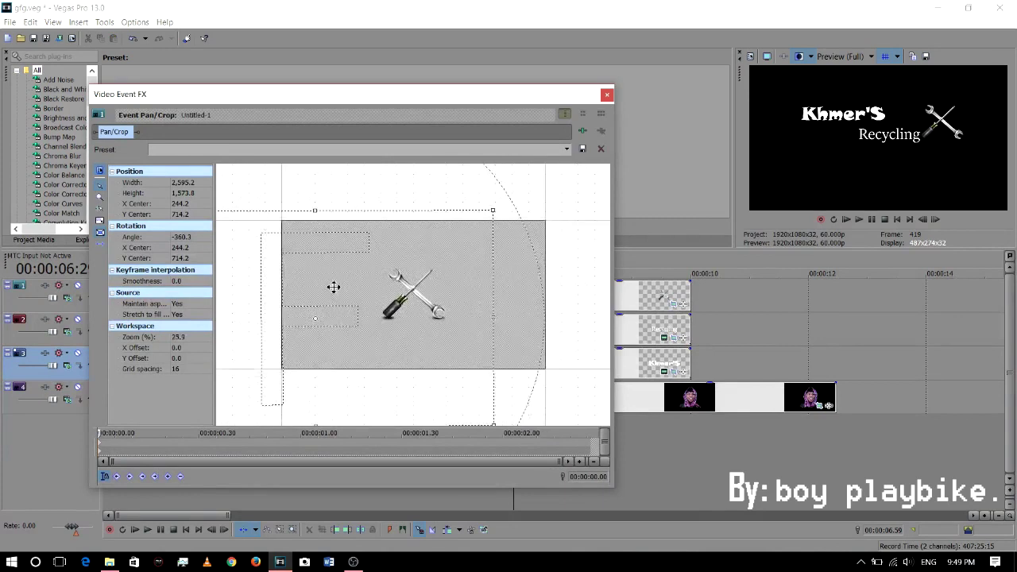
pyautogui.moveTo(329, 303); pyautogui.dragTo(374, 294)
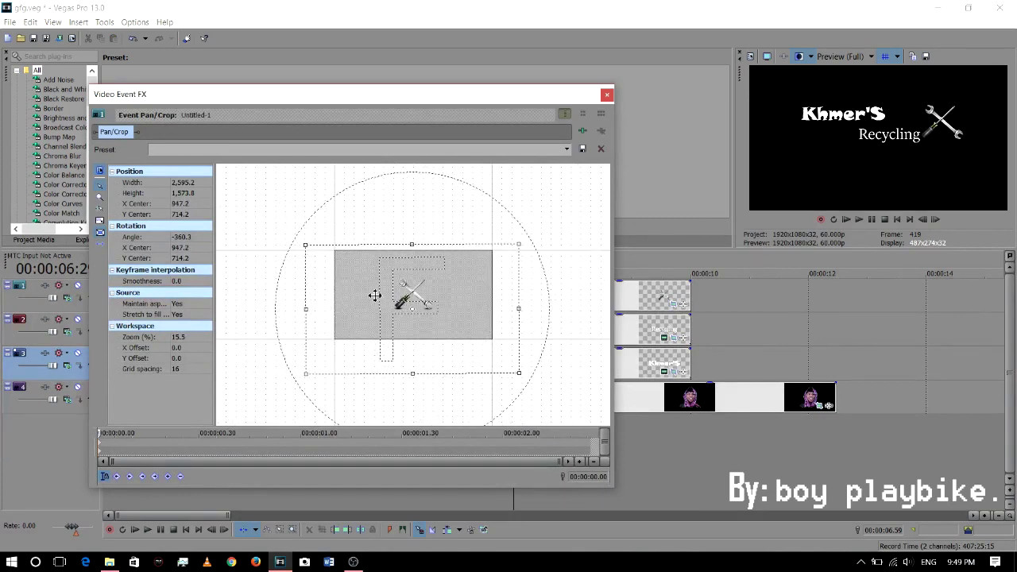
pyautogui.click(606, 95)
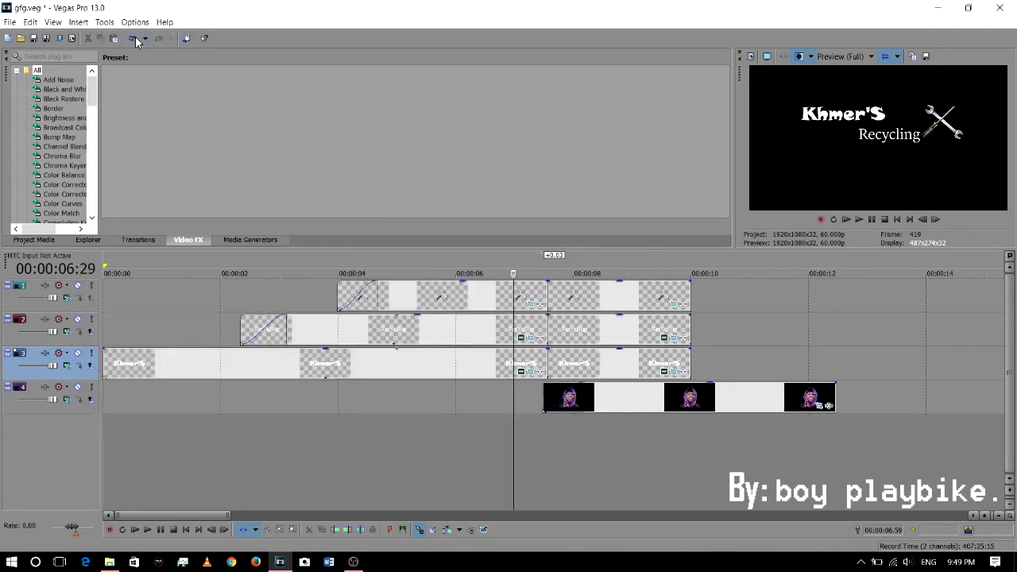
# At 00:00:08.21, shift the second tools image clip with Pan/Crop, moving the frame centre to about X 894.3, Y 714.2.
pyautogui.click(547, 433)
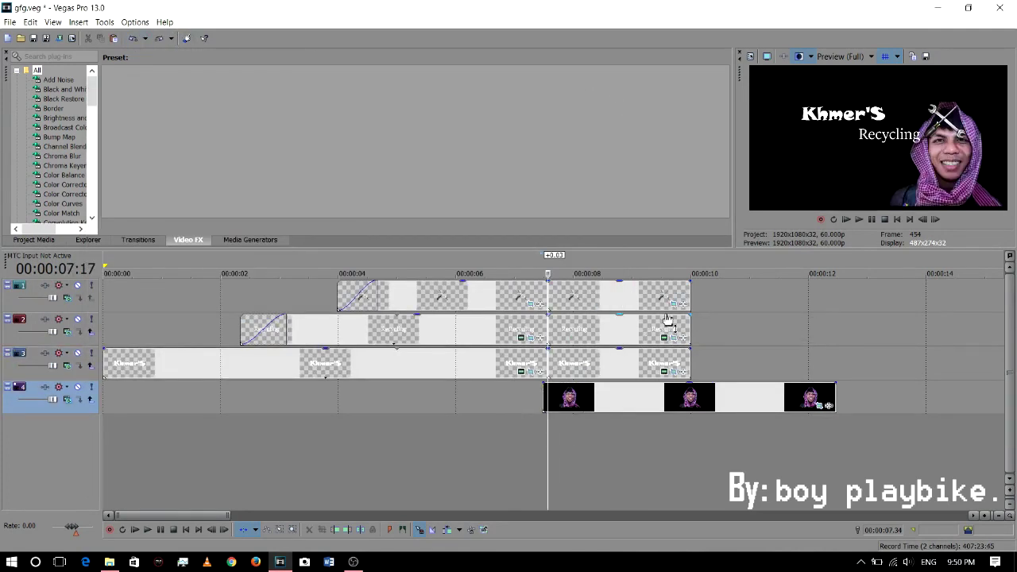
pyautogui.click(607, 443)
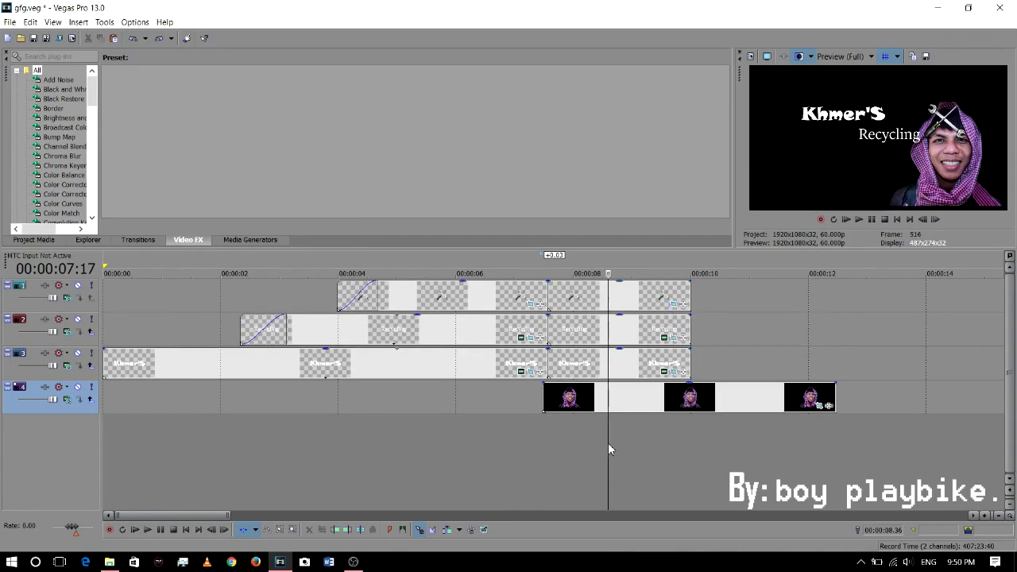
pyautogui.click(595, 453)
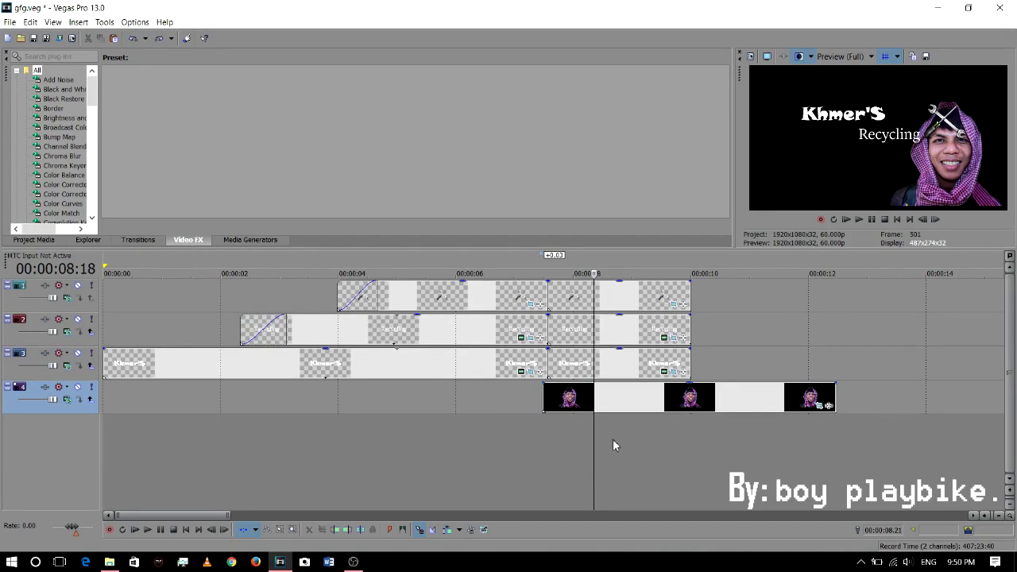
pyautogui.click(674, 305)
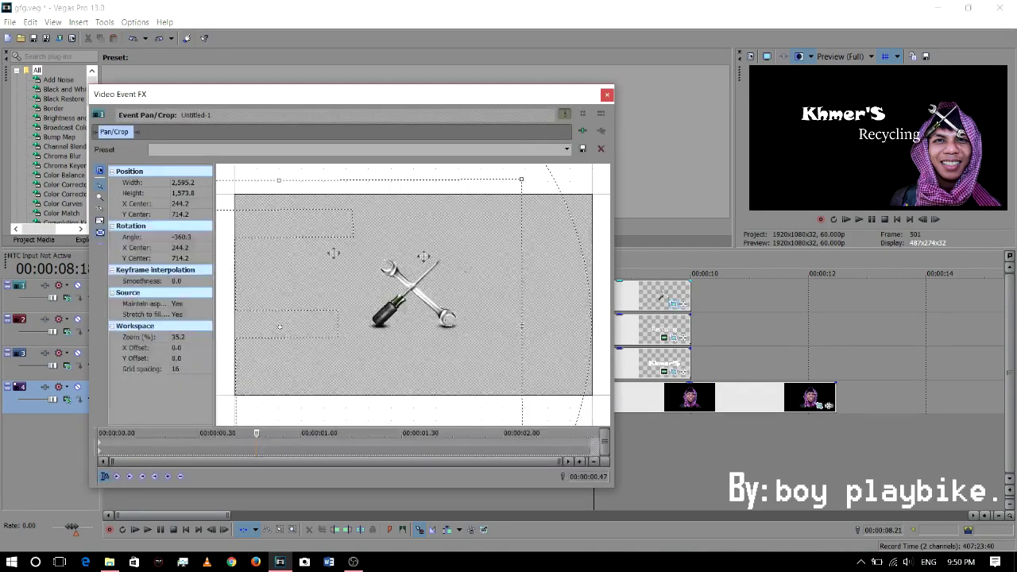
pyautogui.moveTo(317, 282); pyautogui.dragTo(434, 277)
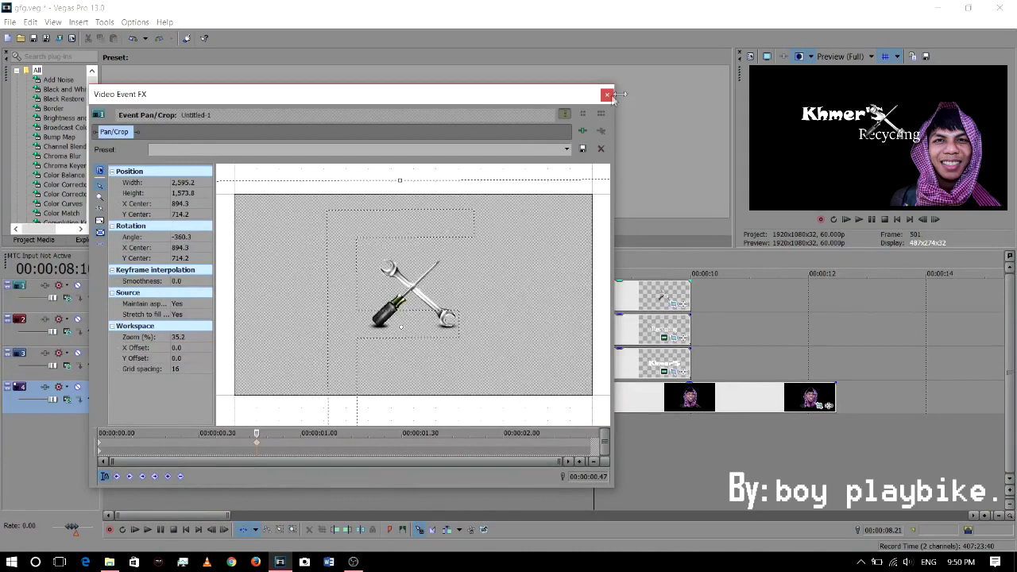
pyautogui.click(607, 95)
# At the same time position, offset the second Recycling title clip with Pan/Crop to about X 1,720.1, Y 587.4.
pyautogui.click(666, 339)
pyautogui.moveTo(390, 302); pyautogui.dragTo(564, 311)
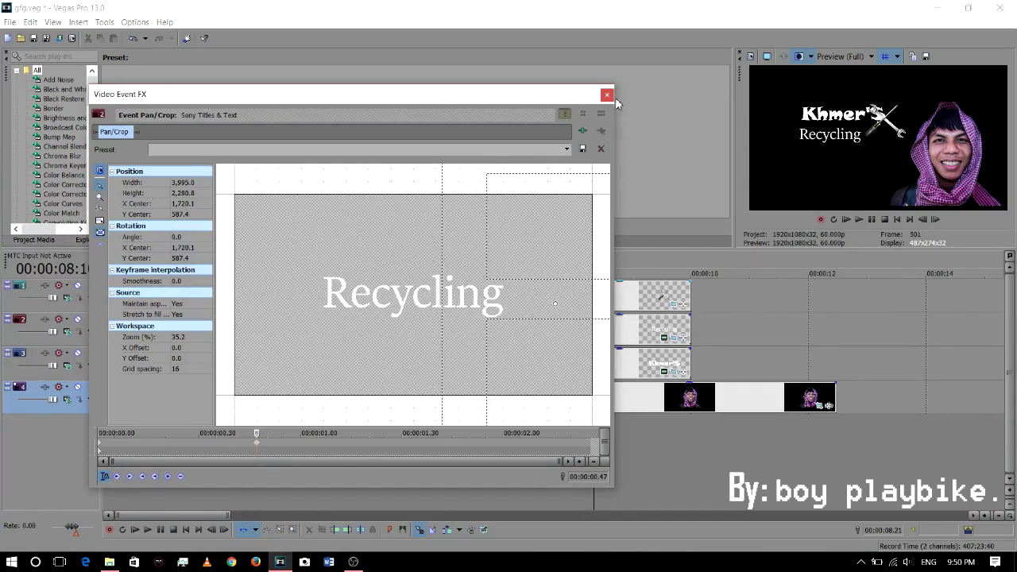
pyautogui.click(607, 95)
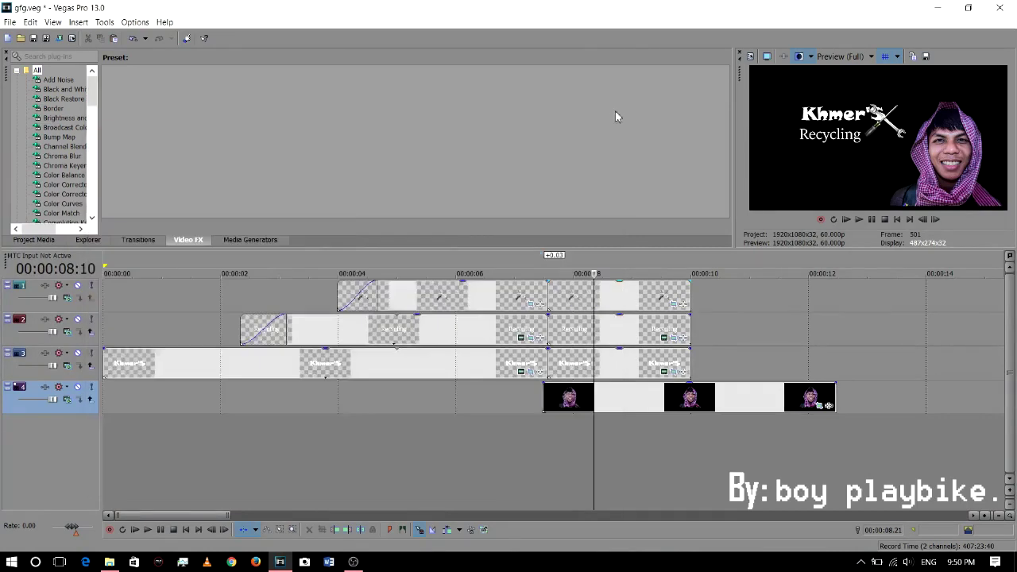
# Offset the second Khmer'S title clip with Pan/Crop, moving the frame centre to about X 1,925.9, Y 890.1.
pyautogui.click(672, 373)
pyautogui.moveTo(411, 347); pyautogui.dragTo(482, 350)
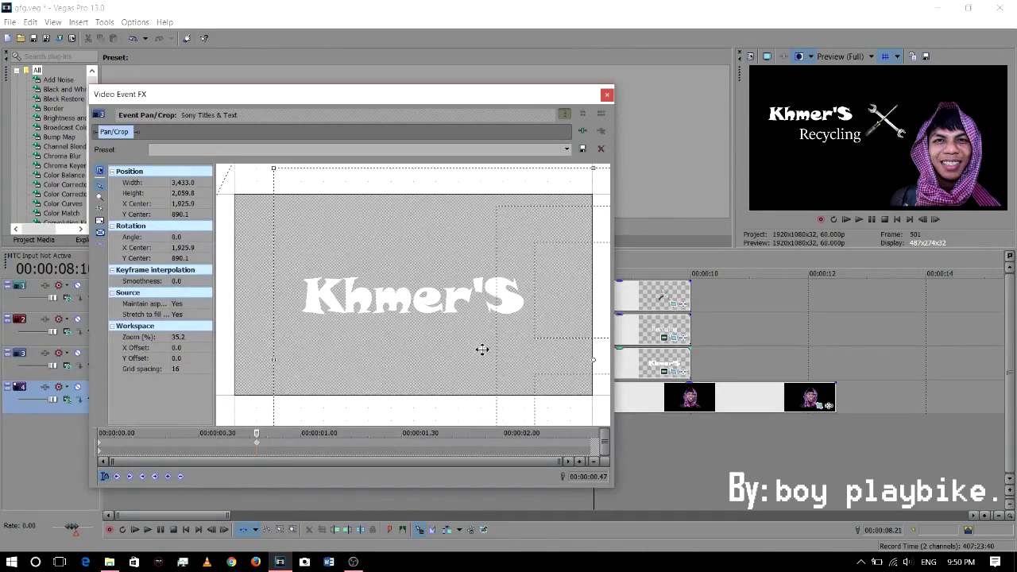
pyautogui.click(606, 95)
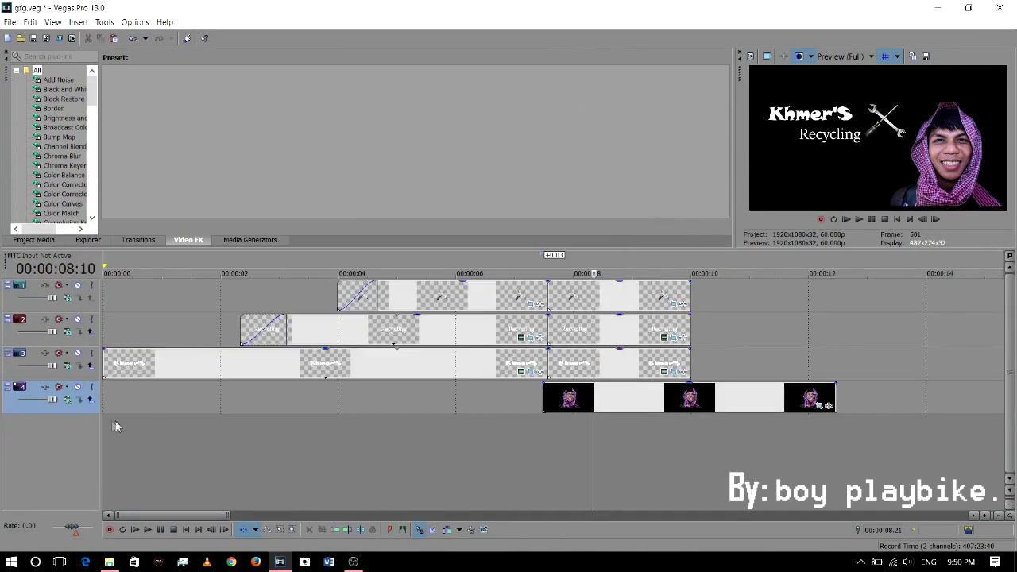
# Play the timeline from about 00:00:07.09 to check the titles and tools moving aside for the portrait.
pyautogui.click(523, 453)
pyautogui.press('space')
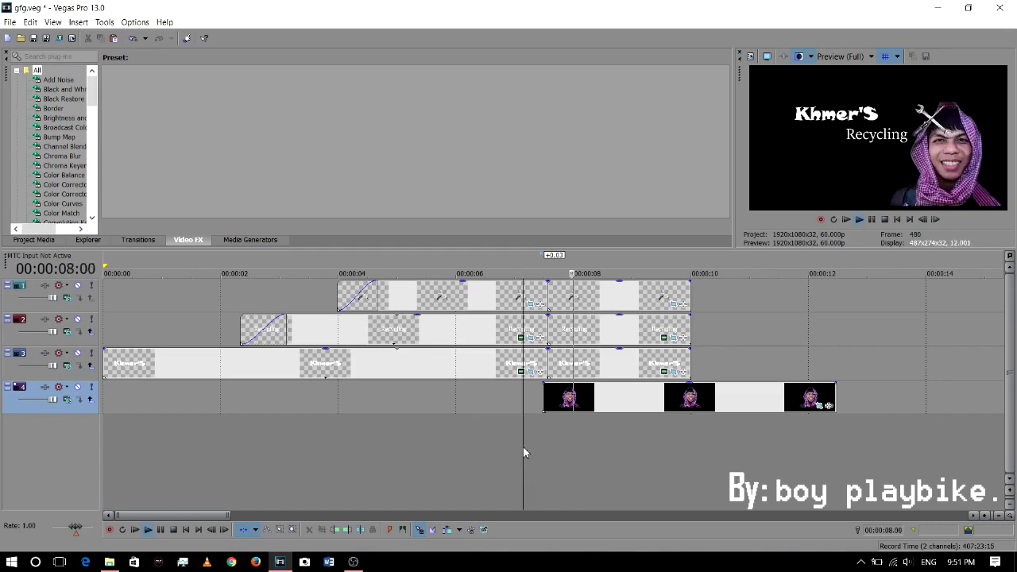
pyautogui.press('space')
# Lengthen the portrait photo's fade-in to about one second, playing the timeline to check it.
pyautogui.moveTo(545, 385); pyautogui.dragTo(579, 391)
pyautogui.press('space')
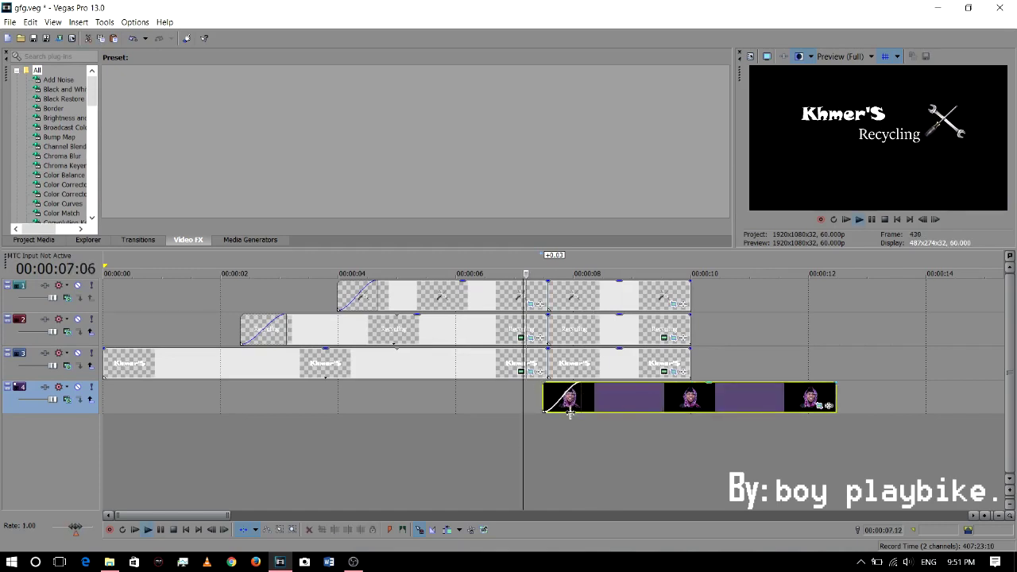
pyautogui.press('space')
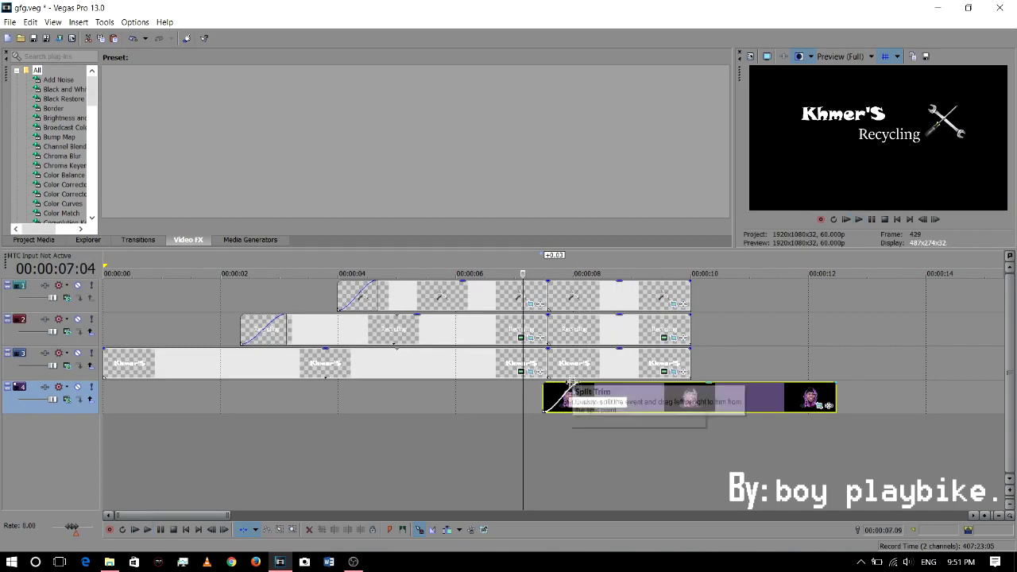
pyautogui.moveTo(584, 387); pyautogui.dragTo(604, 387)
pyautogui.press('space')
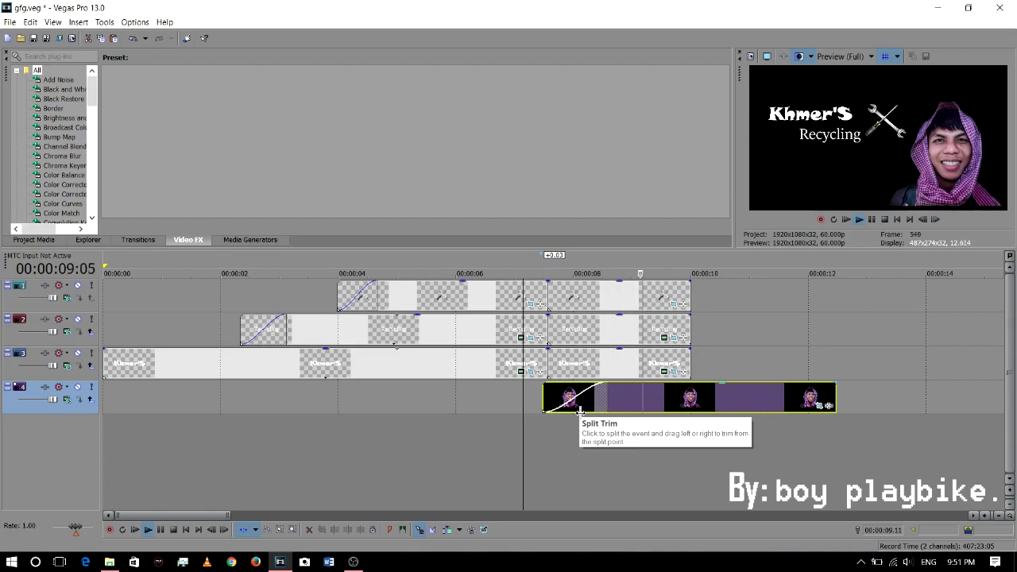
pyautogui.press('space')
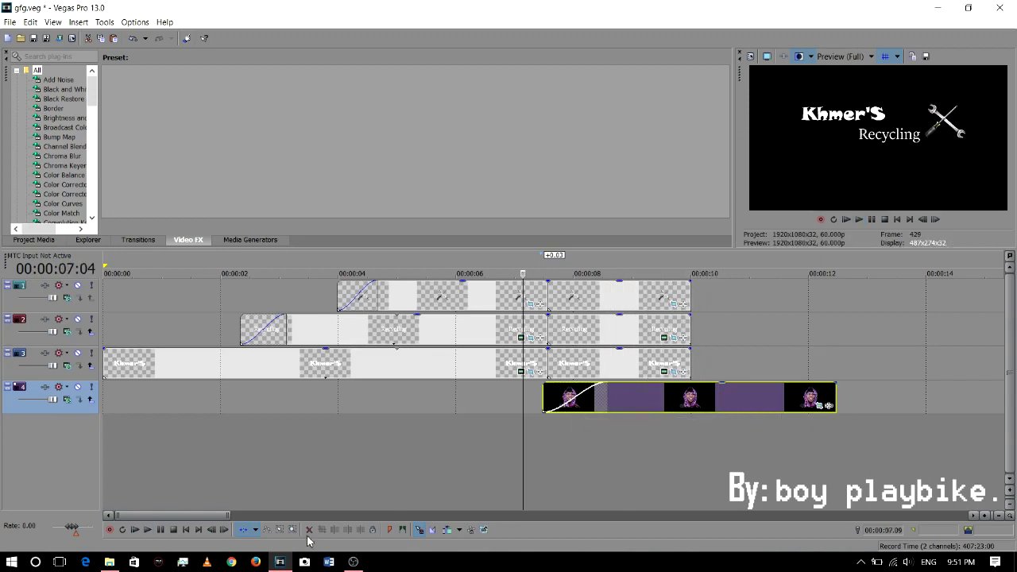
# Switch the editing tool and extend the second tools, Recycling and Khmer'S clips by 2.29 to the portrait's end.
pyautogui.click(255, 530)
pyautogui.click(261, 474)
pyautogui.moveTo(690, 299); pyautogui.dragTo(836, 303)
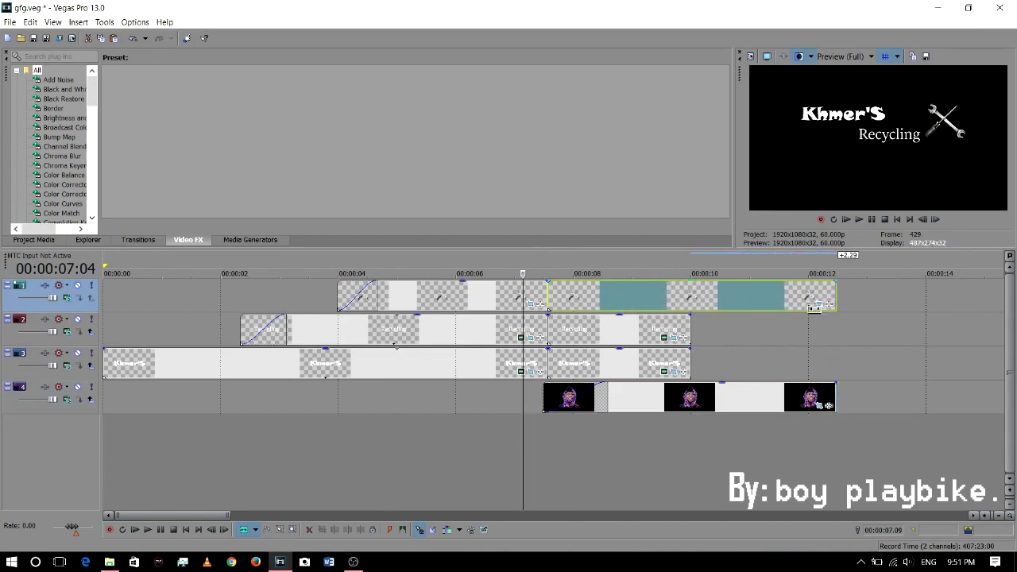
pyautogui.moveTo(693, 331); pyautogui.dragTo(836, 331)
pyautogui.moveTo(689, 362); pyautogui.dragTo(836, 363)
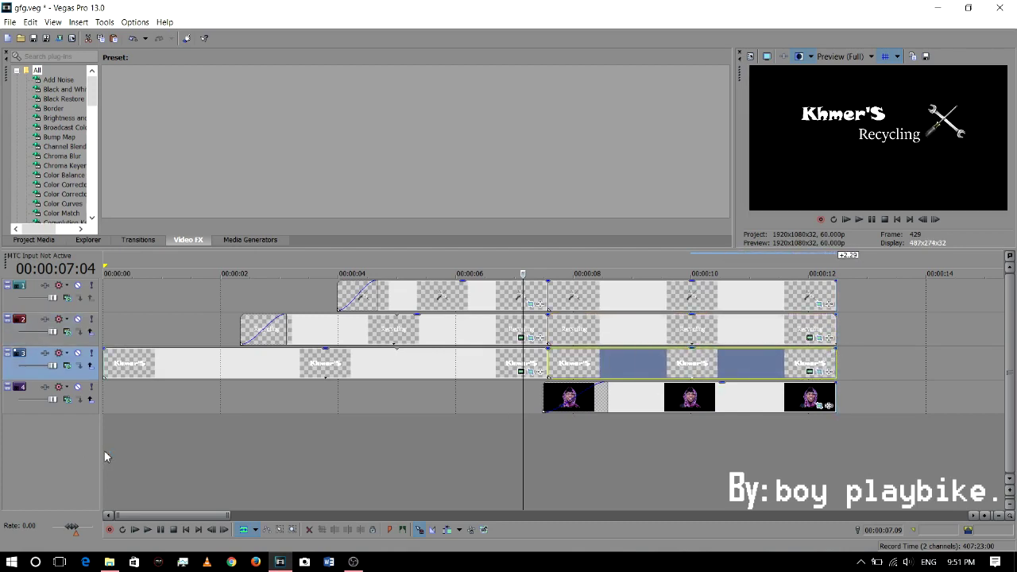
# Play the whole intro from the start of the timeline.
pyautogui.click(107, 457)
pyautogui.press('space')
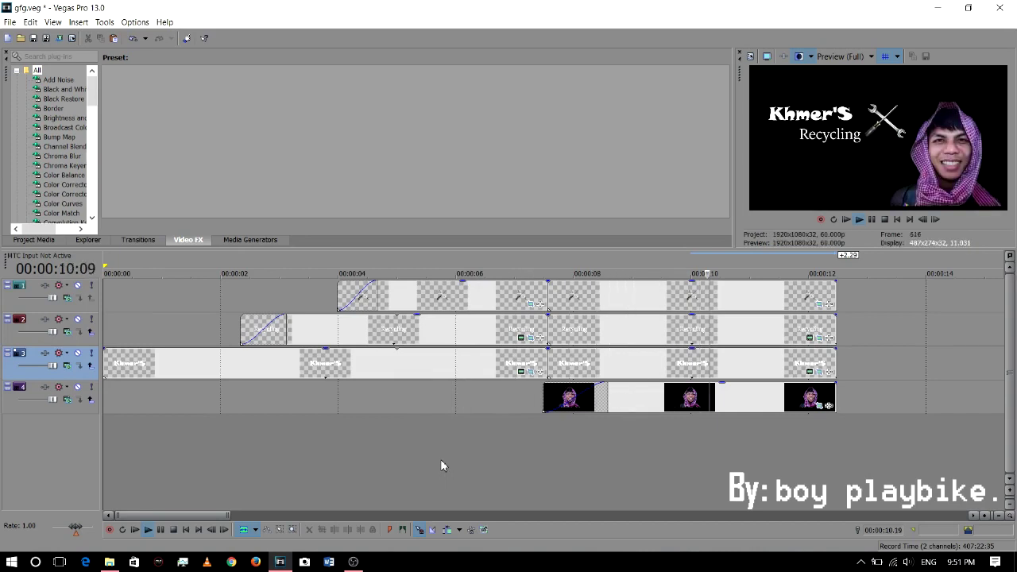
pyautogui.press('space')
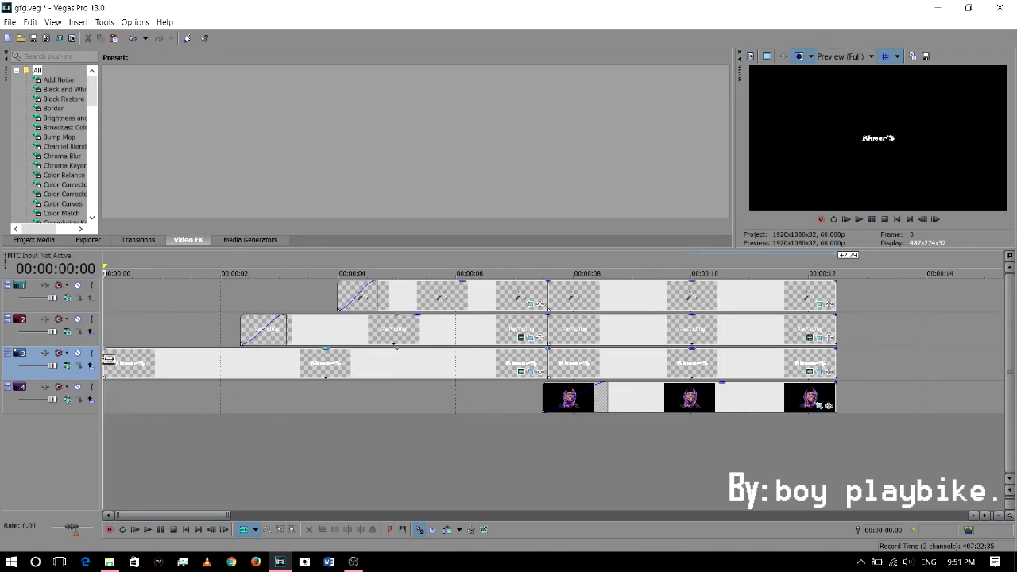
# Add a fade-in of just under one second to the start of the first Khmer'S title clip and play the timeline.
pyautogui.moveTo(106, 351); pyautogui.dragTo(159, 354)
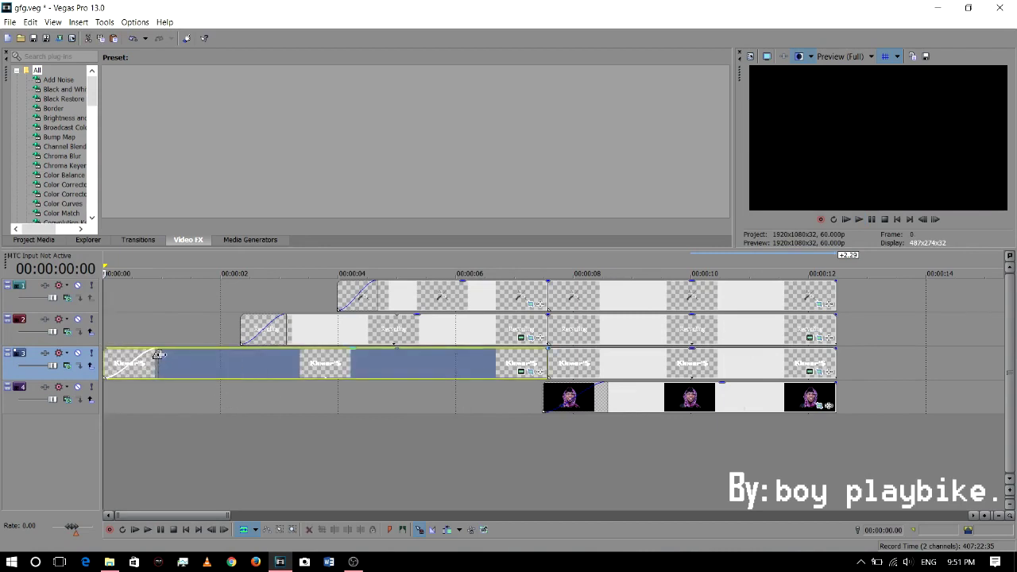
pyautogui.press('space')
pyautogui.hotkey('ctrl', 'a')
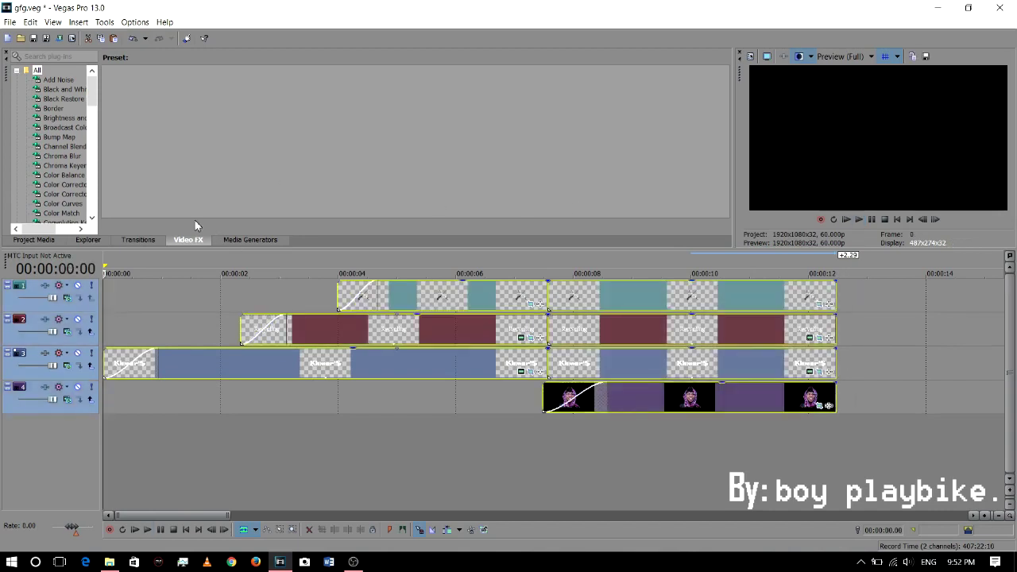
pyautogui.click(152, 430)
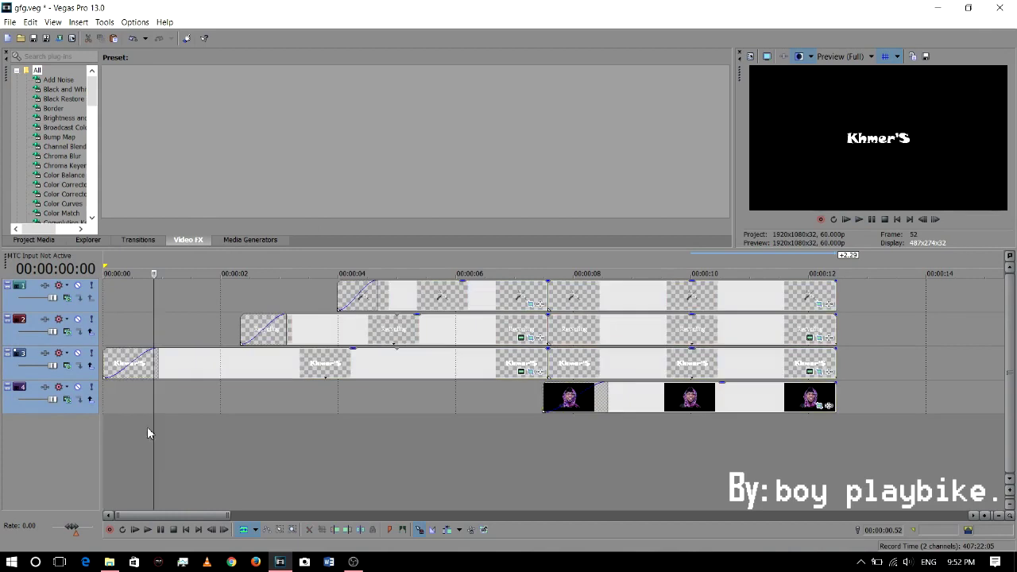
# Open the Render As settings for the project and name the output file khmer.
pyautogui.click(11, 21)
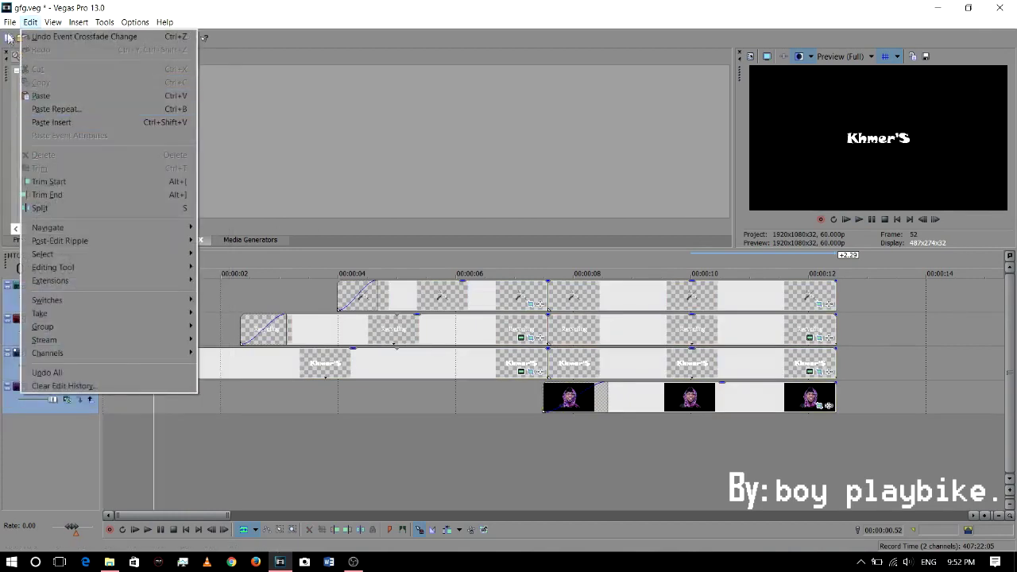
pyautogui.click(10, 23)
pyautogui.click(10, 22)
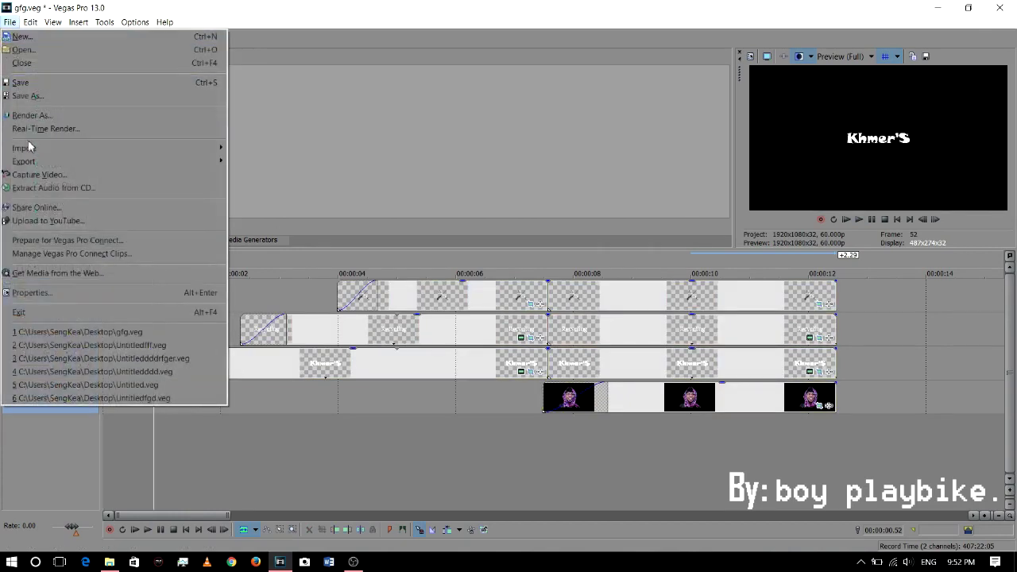
pyautogui.click(33, 116)
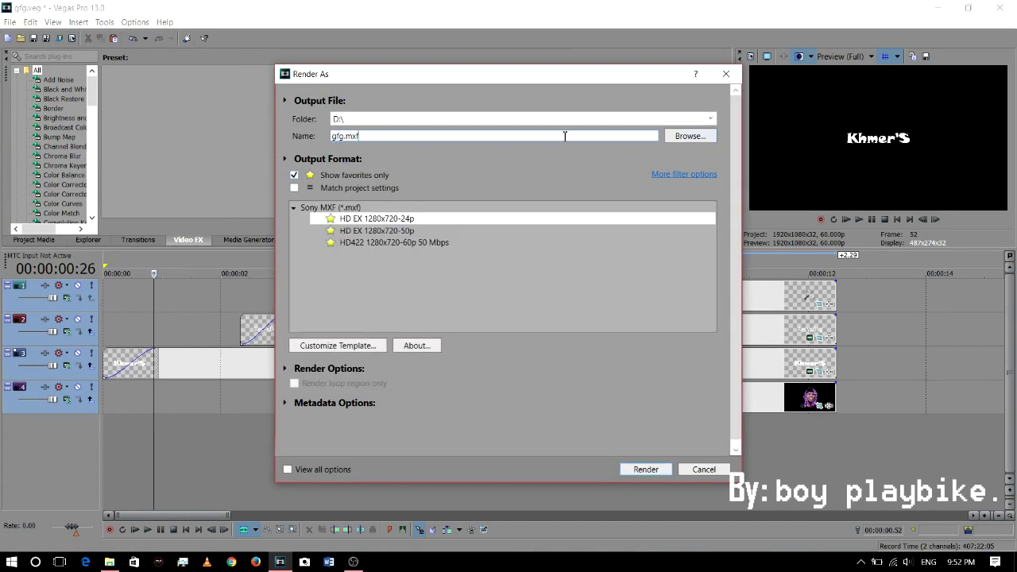
pyautogui.press('BackSpace')
pyautogui.press('BackSpace')
pyautogui.press('BackSpace')
pyautogui.press('BackSpace')
pyautogui.press('BackSpace')
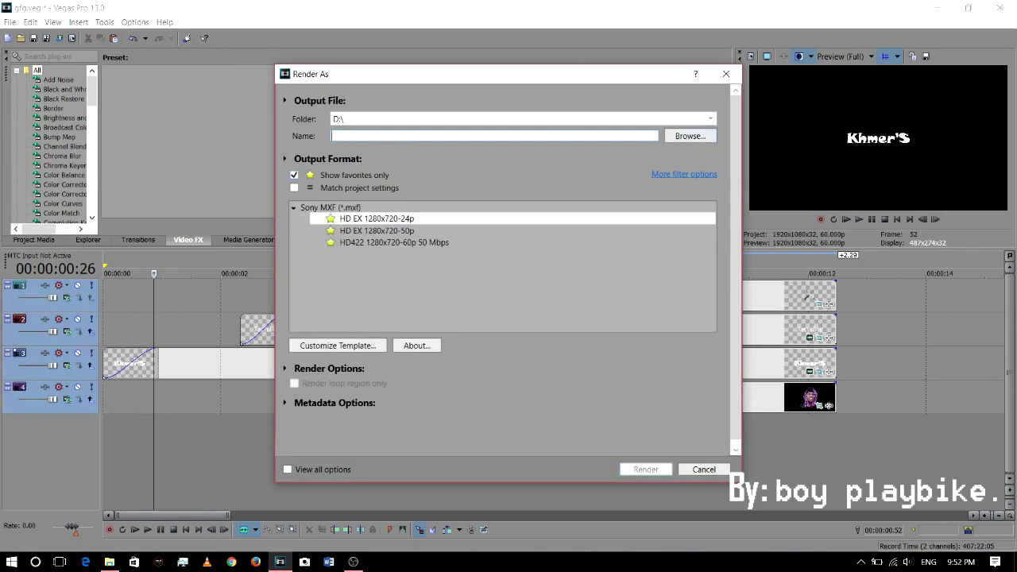
pyautogui.write('khmer')
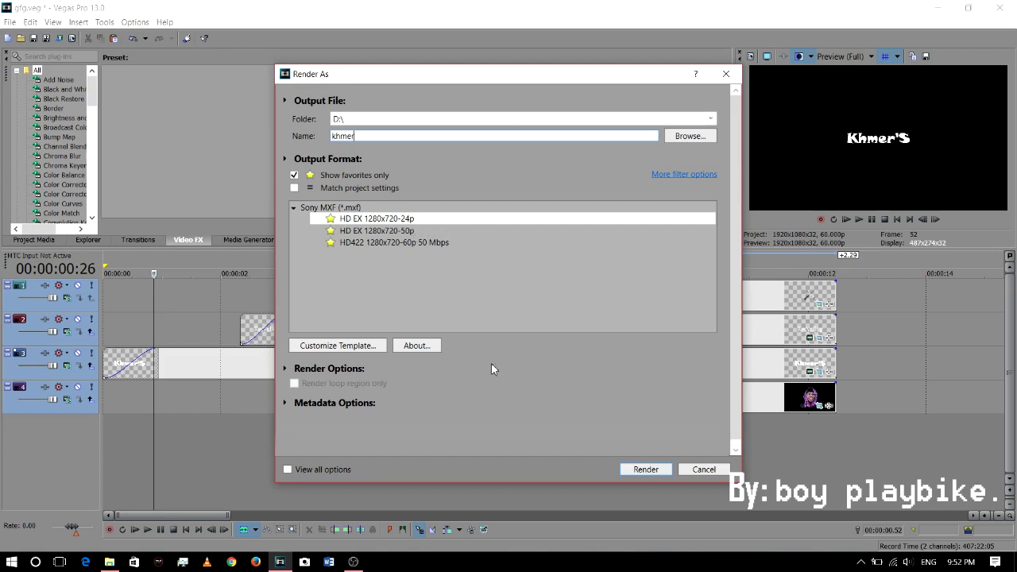
# Set the output folder to the Desktop and render the intro as Sony MXF, HD EX 1280x720-24p.
pyautogui.click(688, 136)
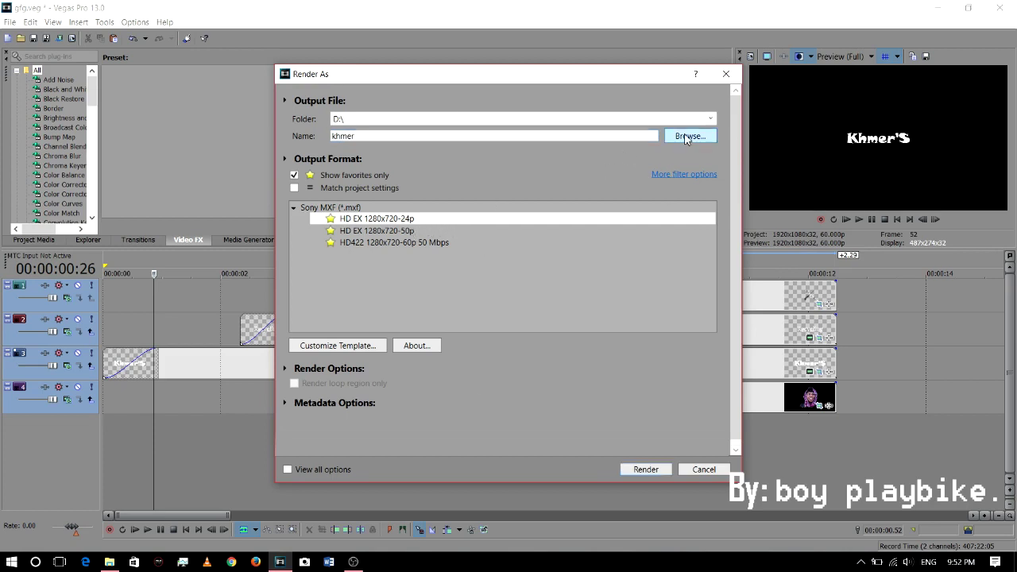
pyautogui.click(332, 179)
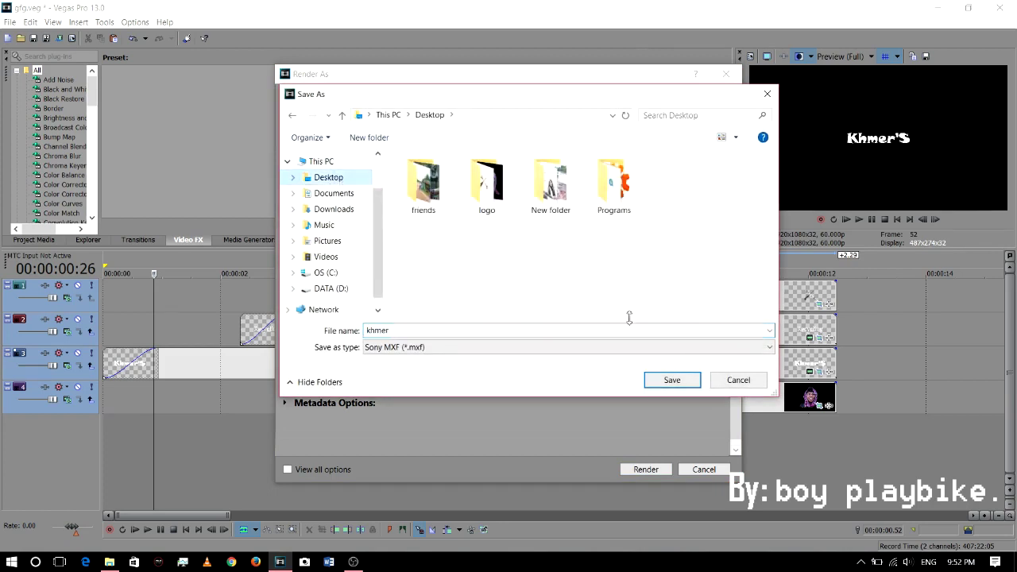
pyautogui.click(663, 381)
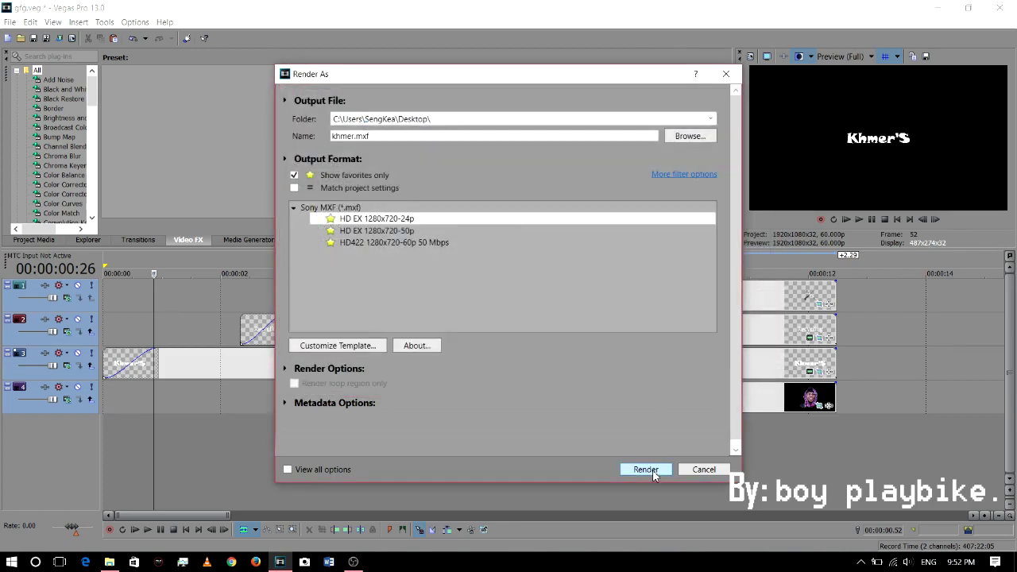
pyautogui.click(647, 471)
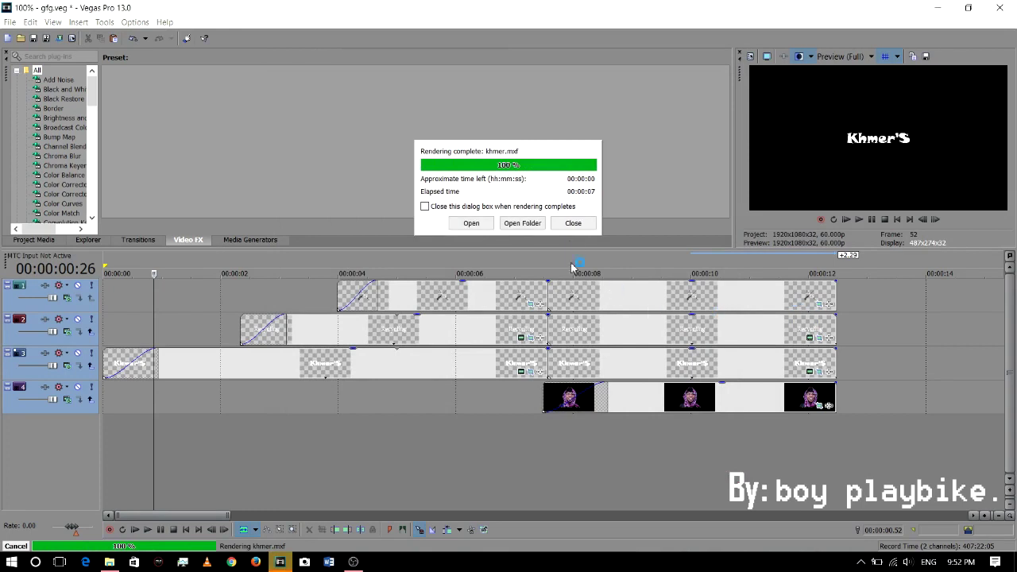
pyautogui.click(573, 224)
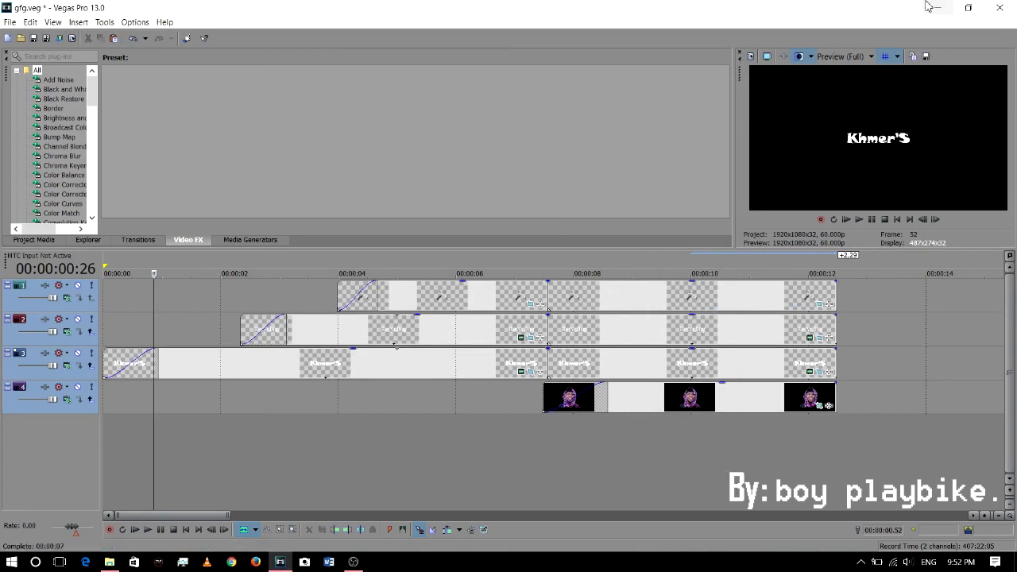
# Switch to the desktop, play the rendered khmer video in VLC media player and close the player.
pyautogui.click(985, 11)
pyautogui.click(513, 237)
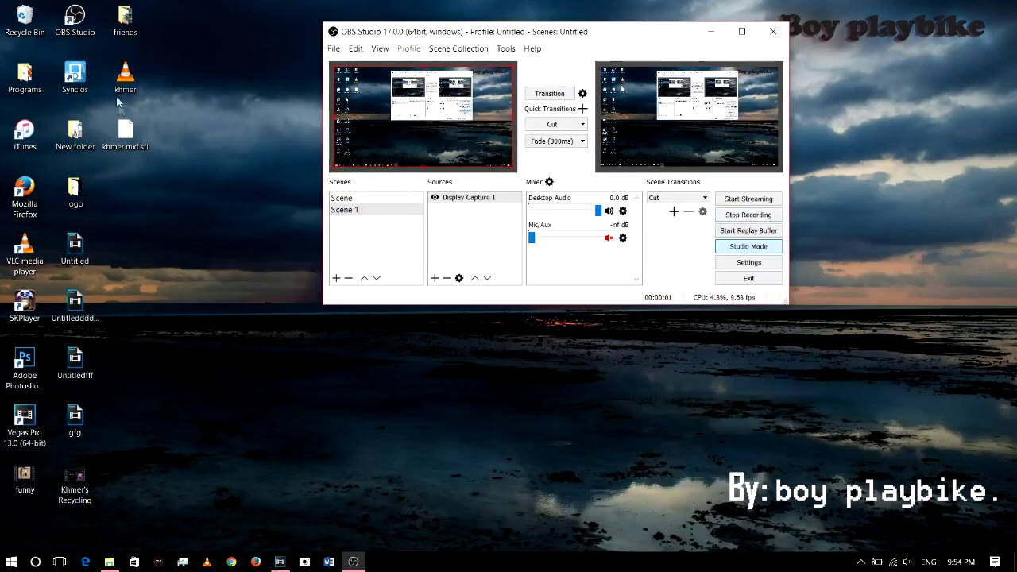
pyautogui.doubleClick(126, 77)
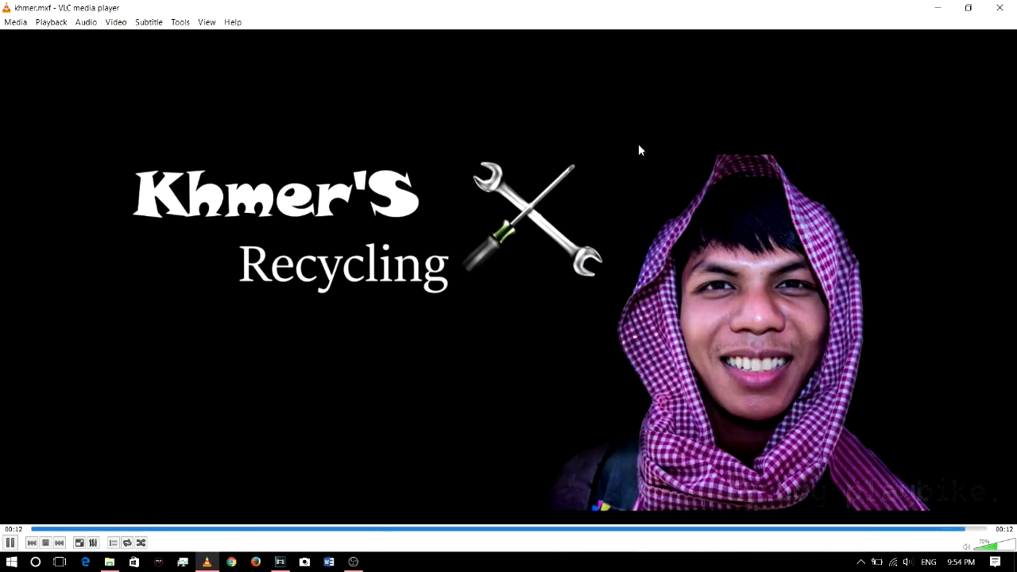
pyautogui.click(1000, 7)
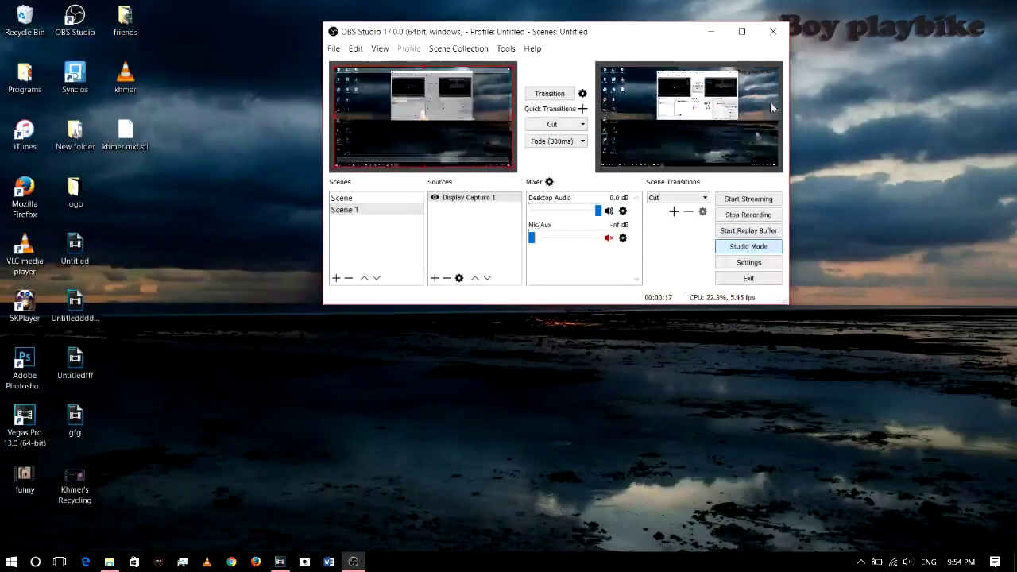